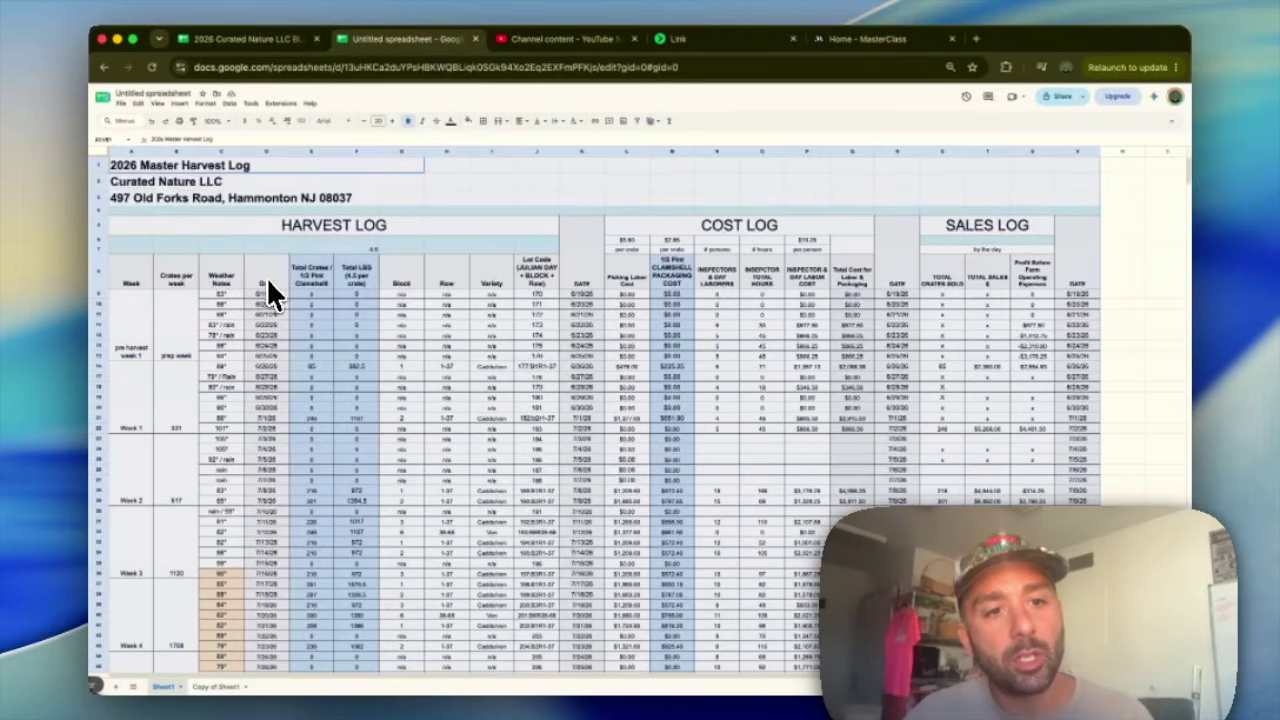
# Review the Harvest Log columns, examining the 7/1/26 row's weather, crates, block, variety and lot code entries.
pyautogui.scroll(-5, 284, 358)
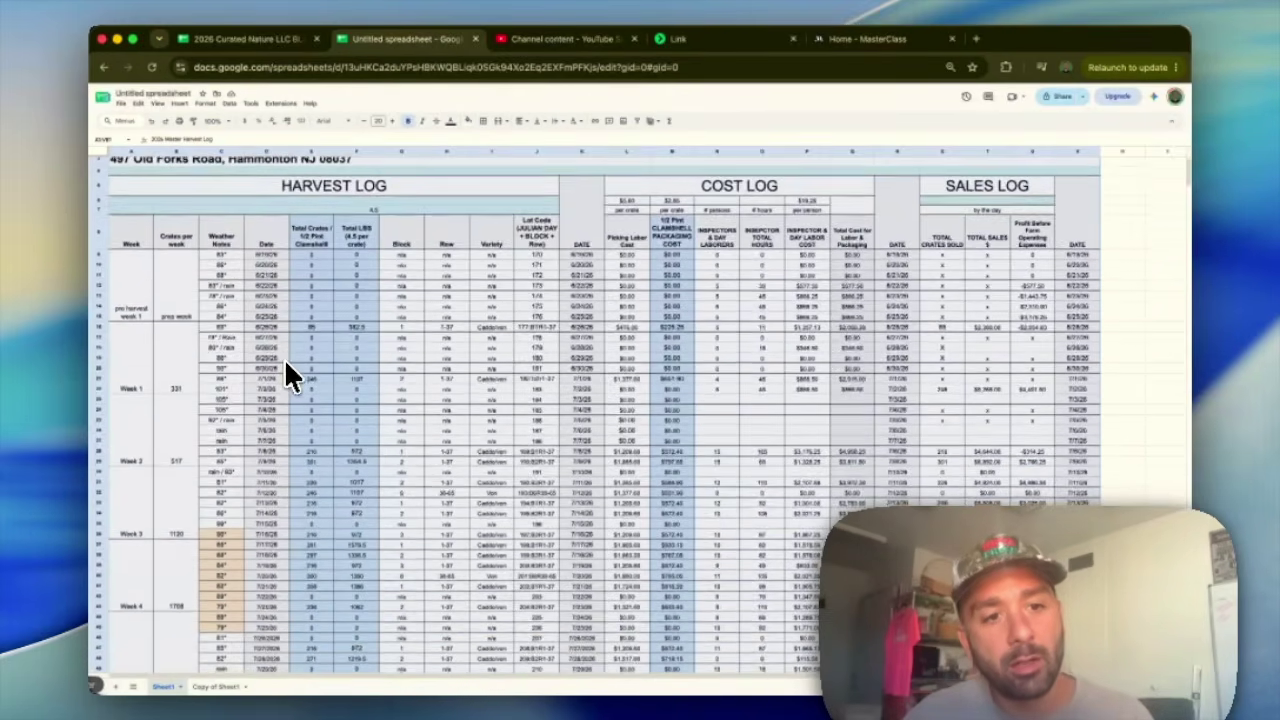
pyautogui.scroll(-2, 290, 390)
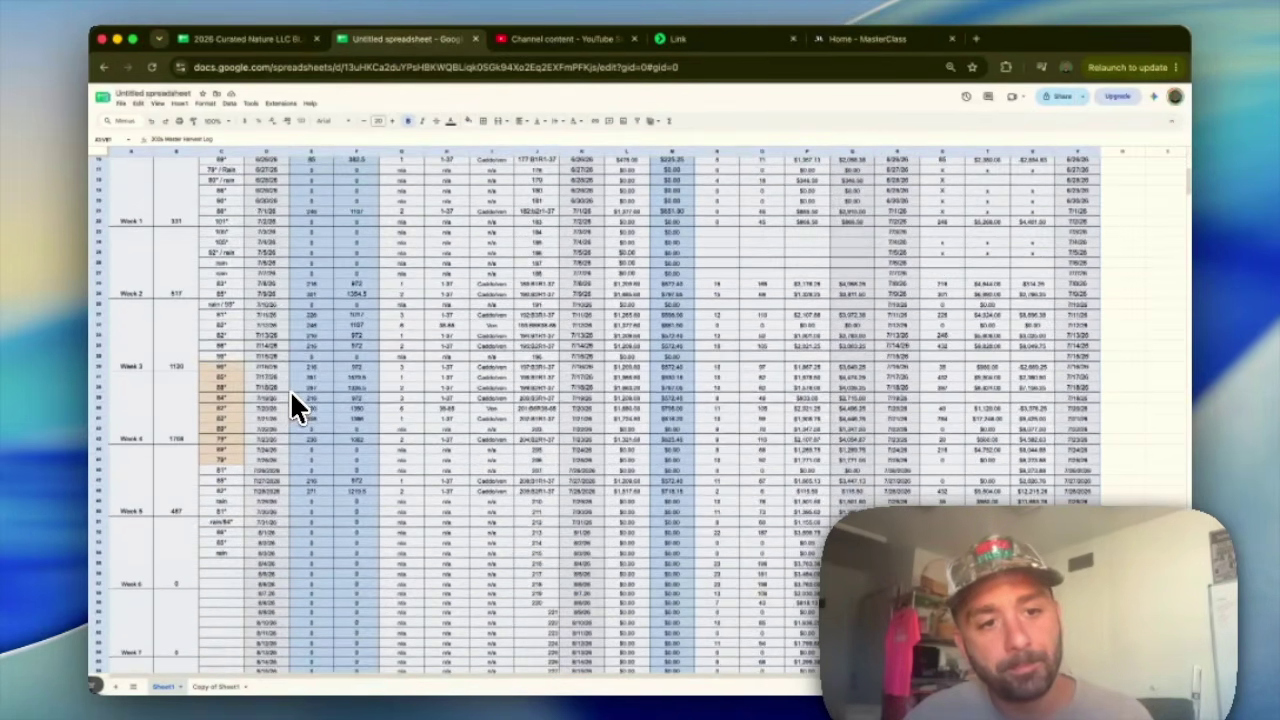
pyautogui.scroll(5, 290, 386)
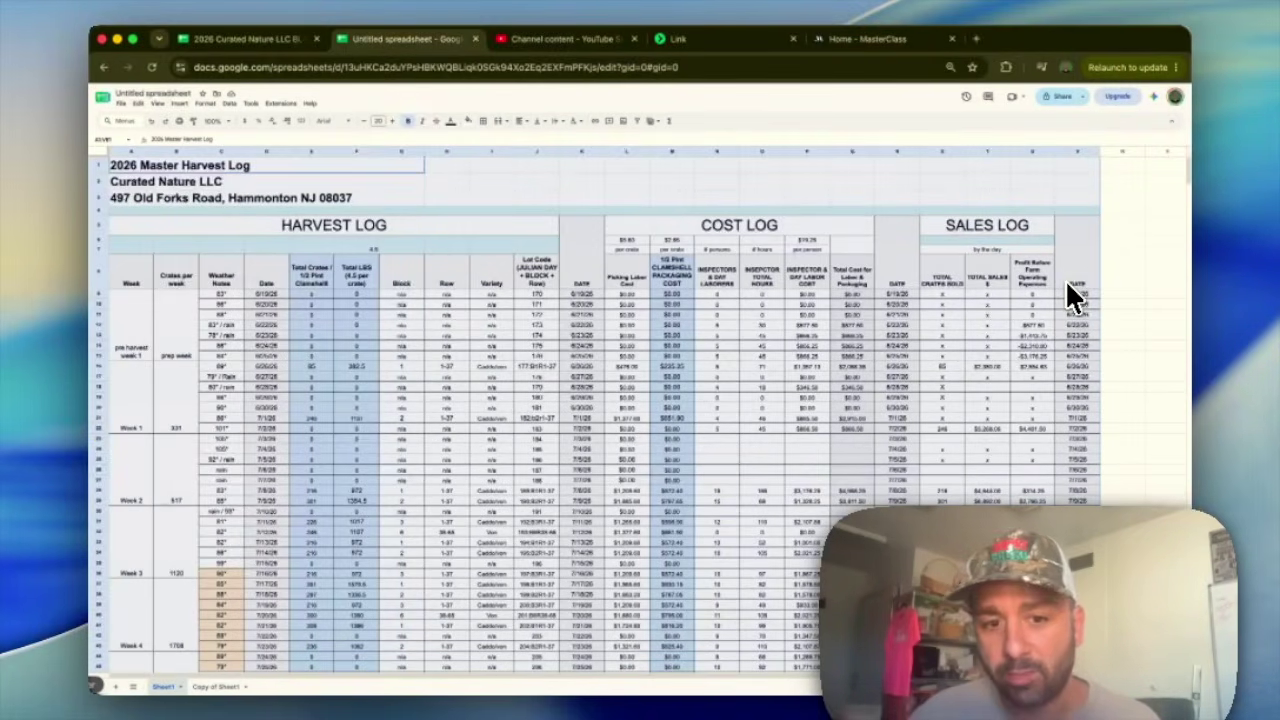
pyautogui.scroll(-1, 224, 304)
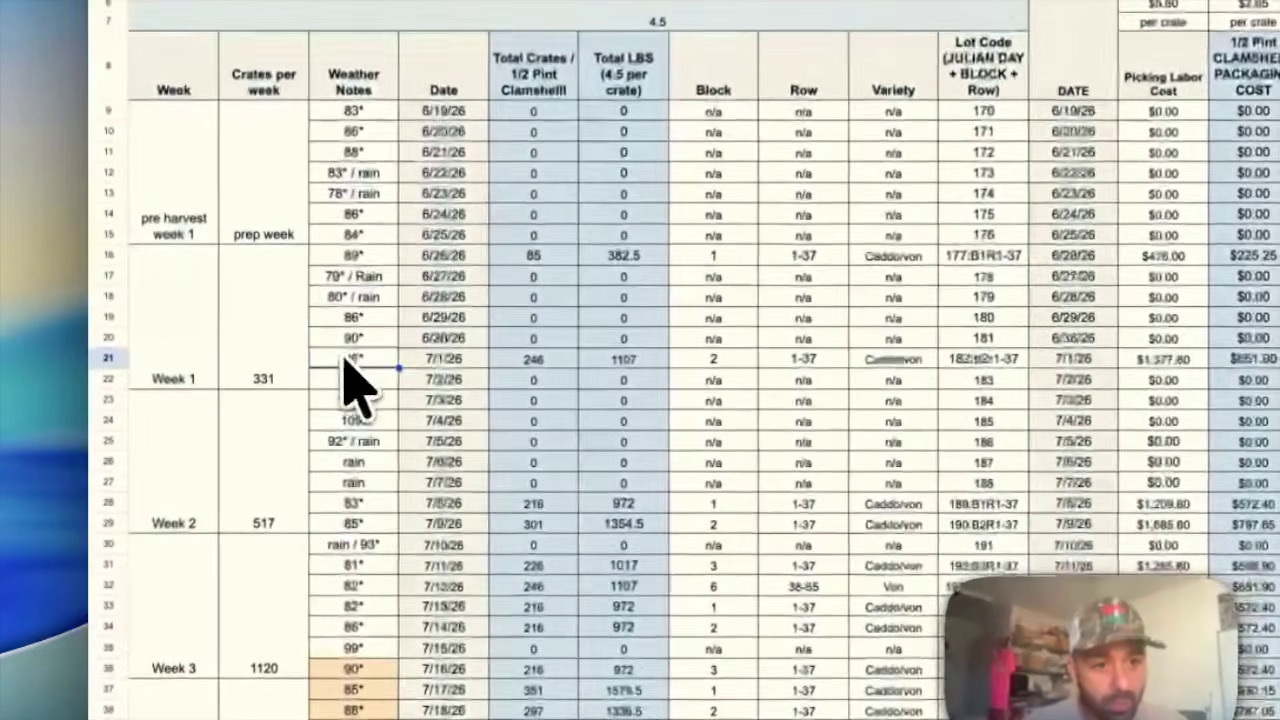
pyautogui.click(215, 397)
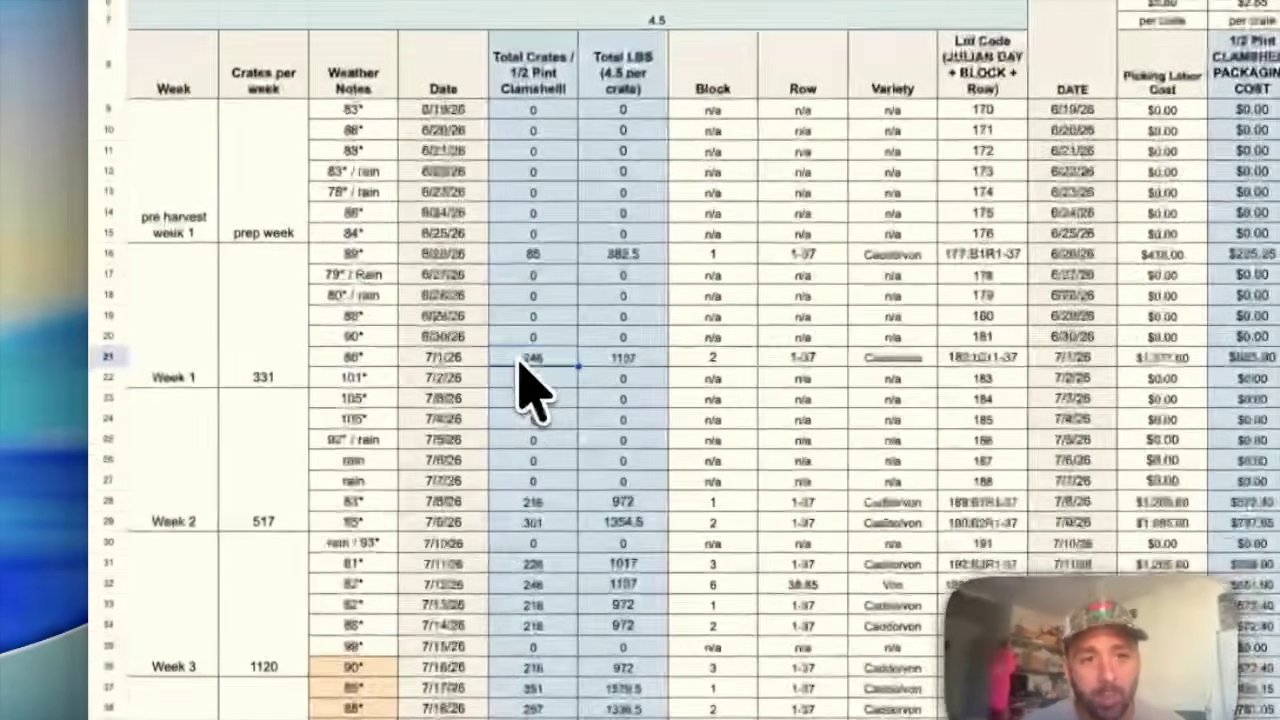
pyautogui.click(313, 399)
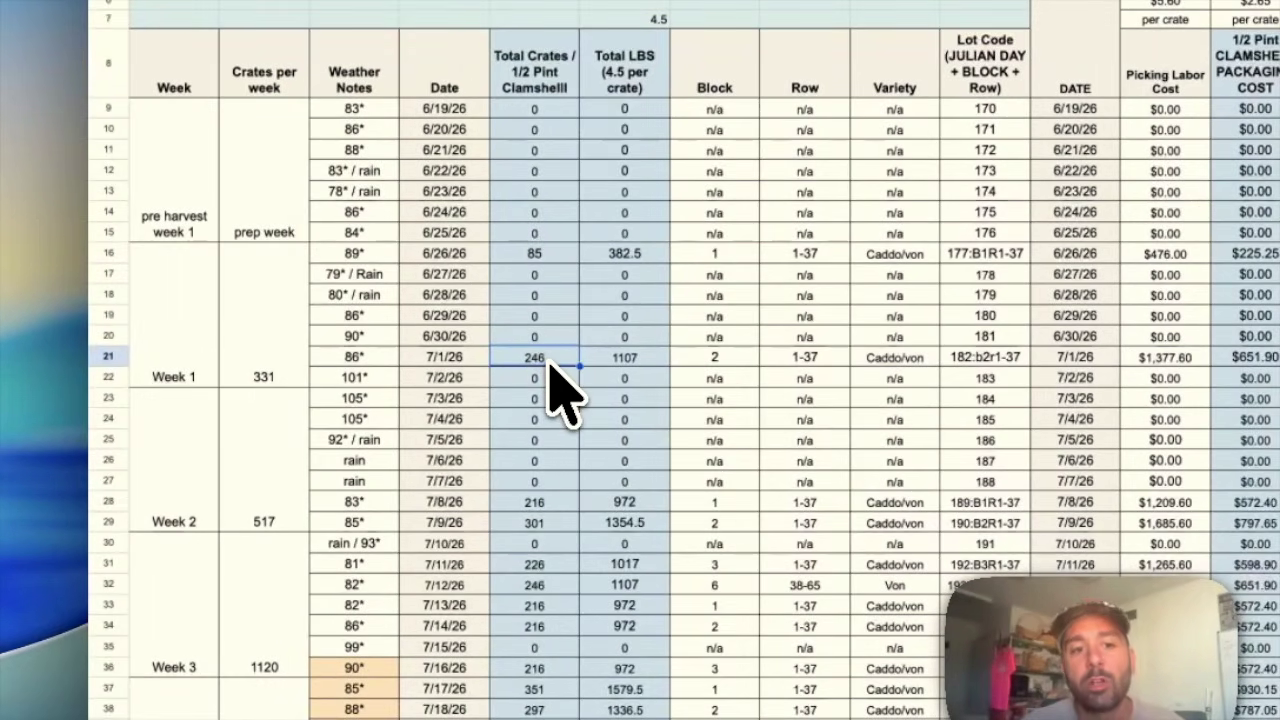
pyautogui.click(603, 362)
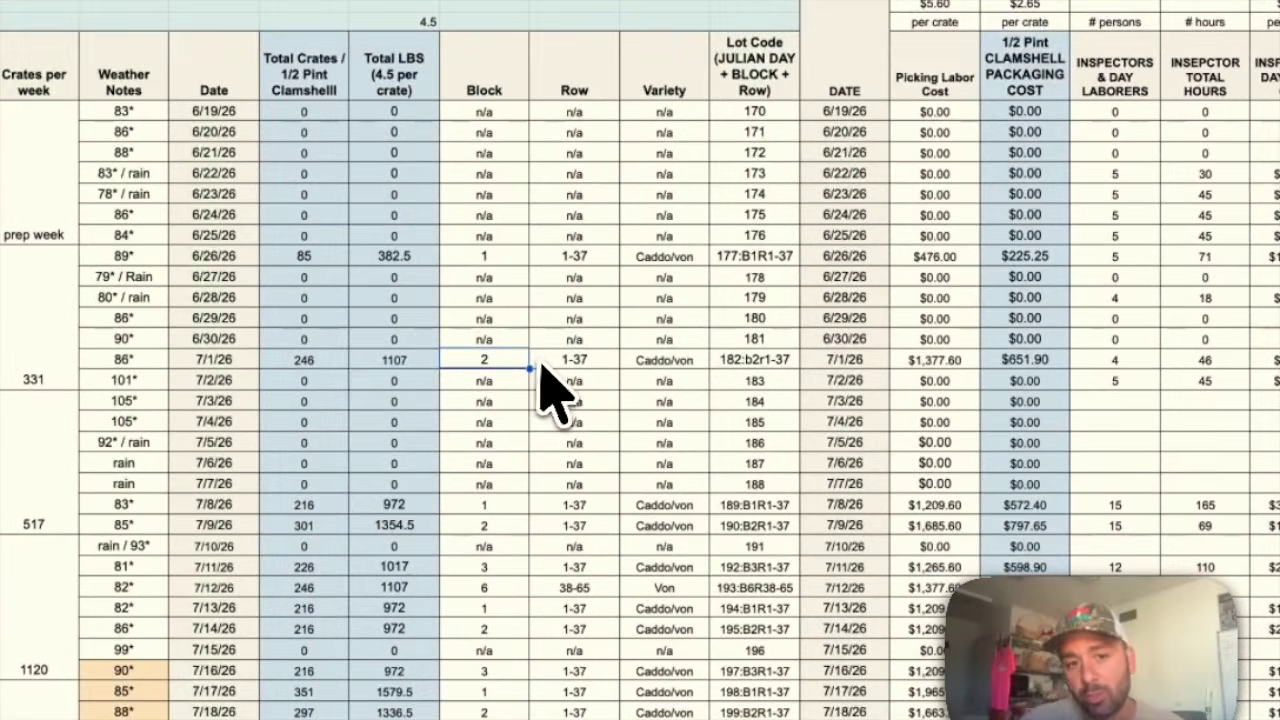
pyautogui.click(662, 366)
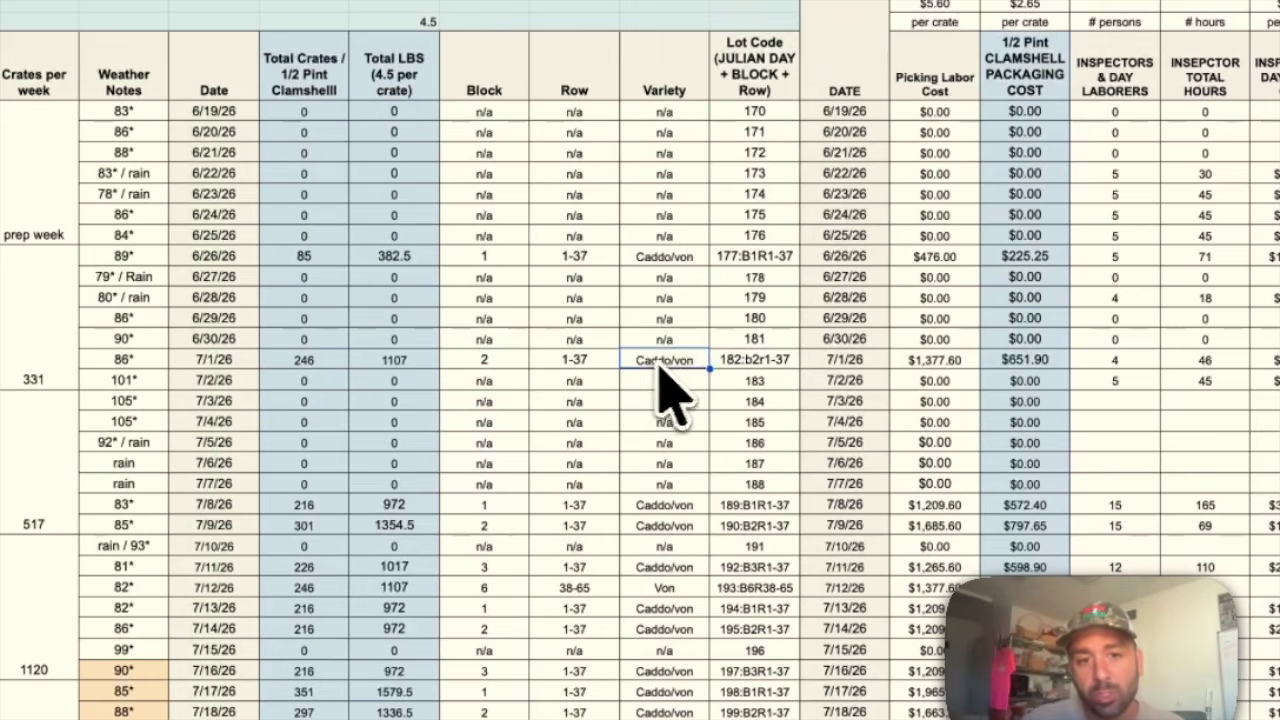
pyautogui.click(755, 364)
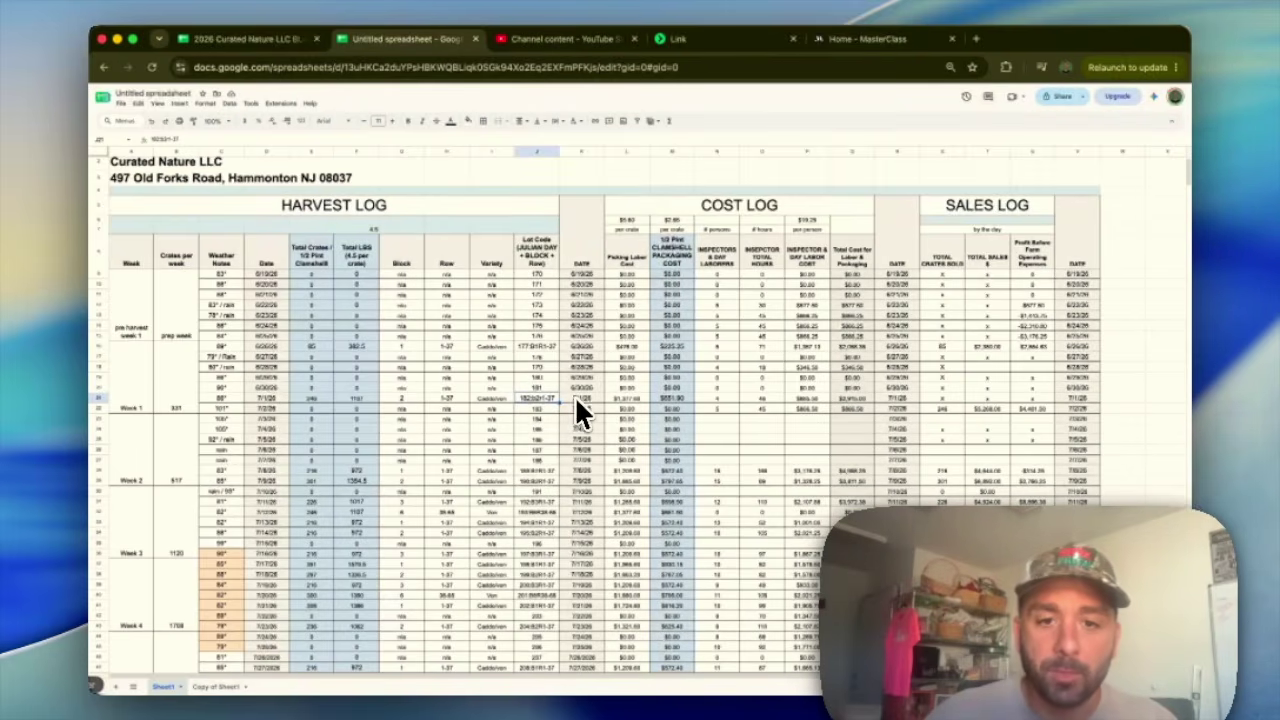
# Examine the Cost Log's picking labor and clamshell packaging costs for 7/1/26 against the crates harvested and the per-crate rates.
pyautogui.hscroll(2, 623, 398)
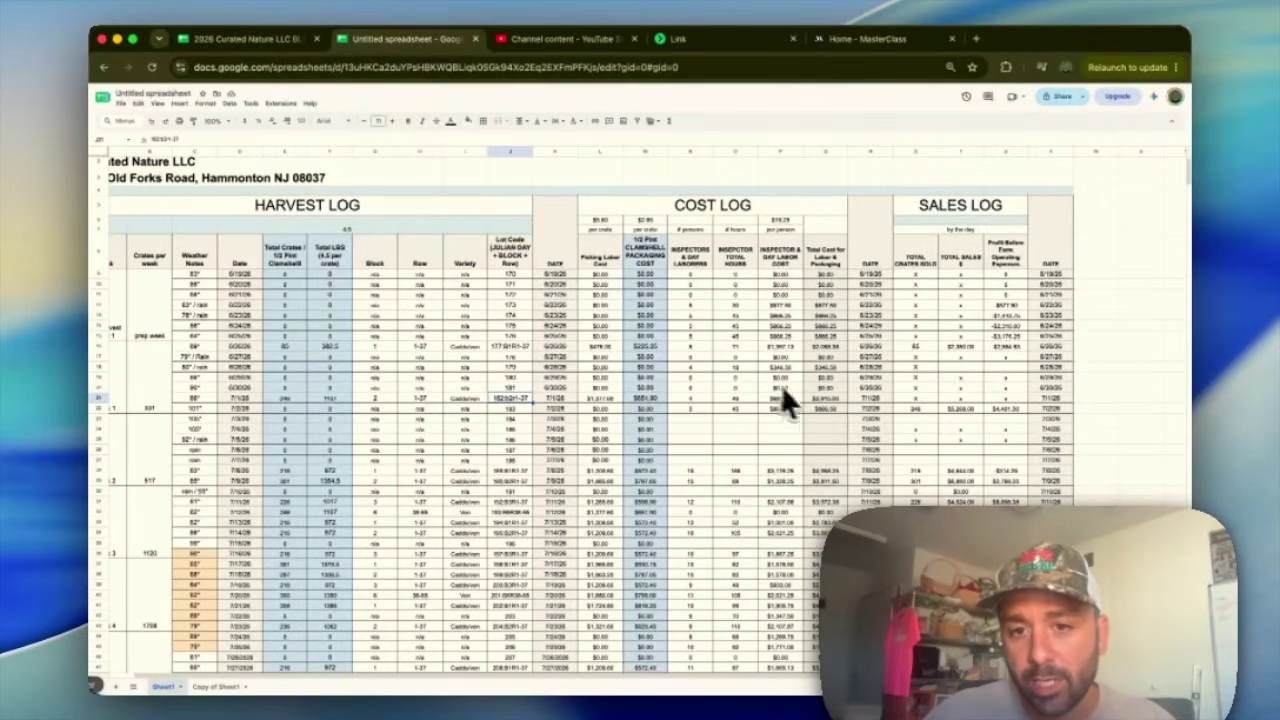
pyautogui.hscroll(5, 712, 370)
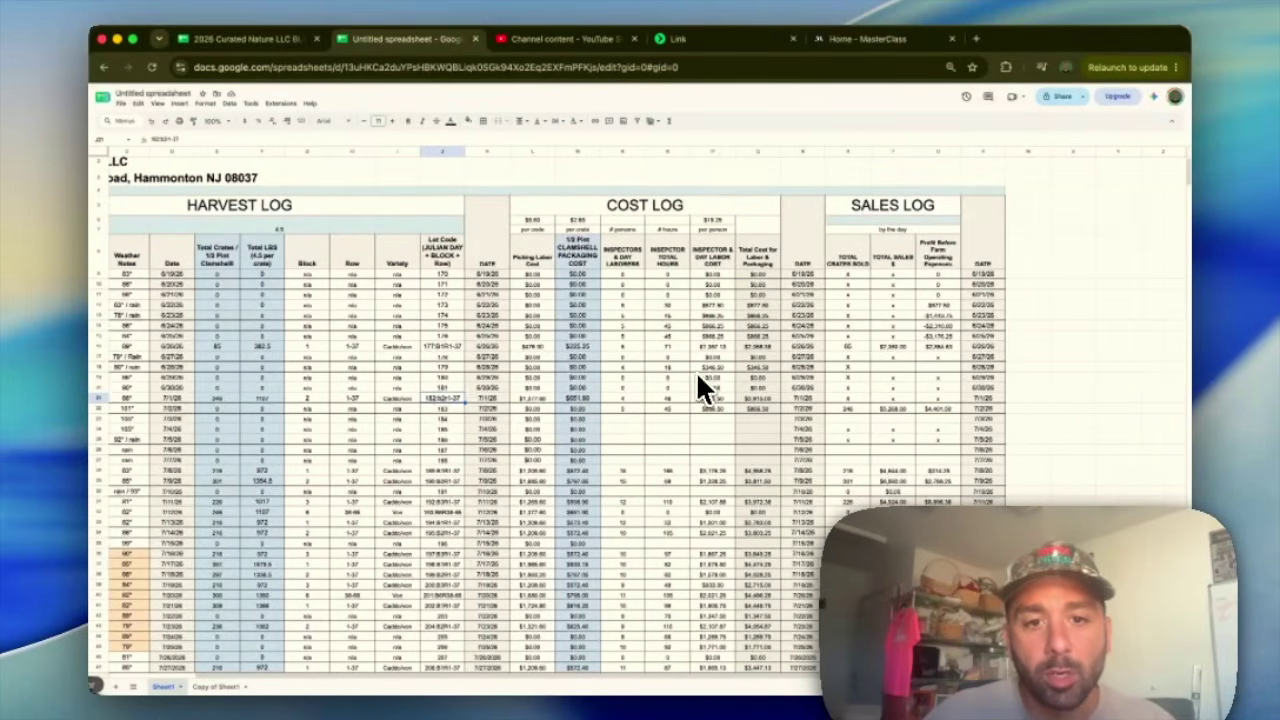
pyautogui.click(534, 397)
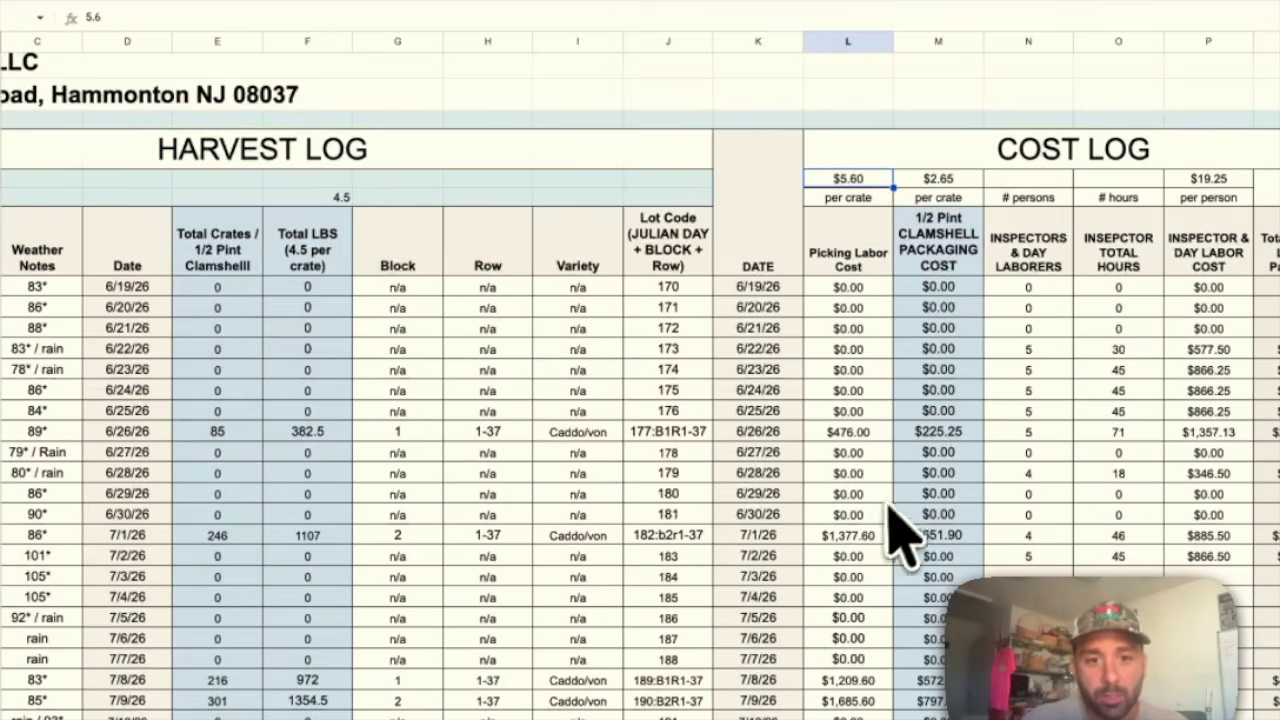
pyautogui.click(860, 537)
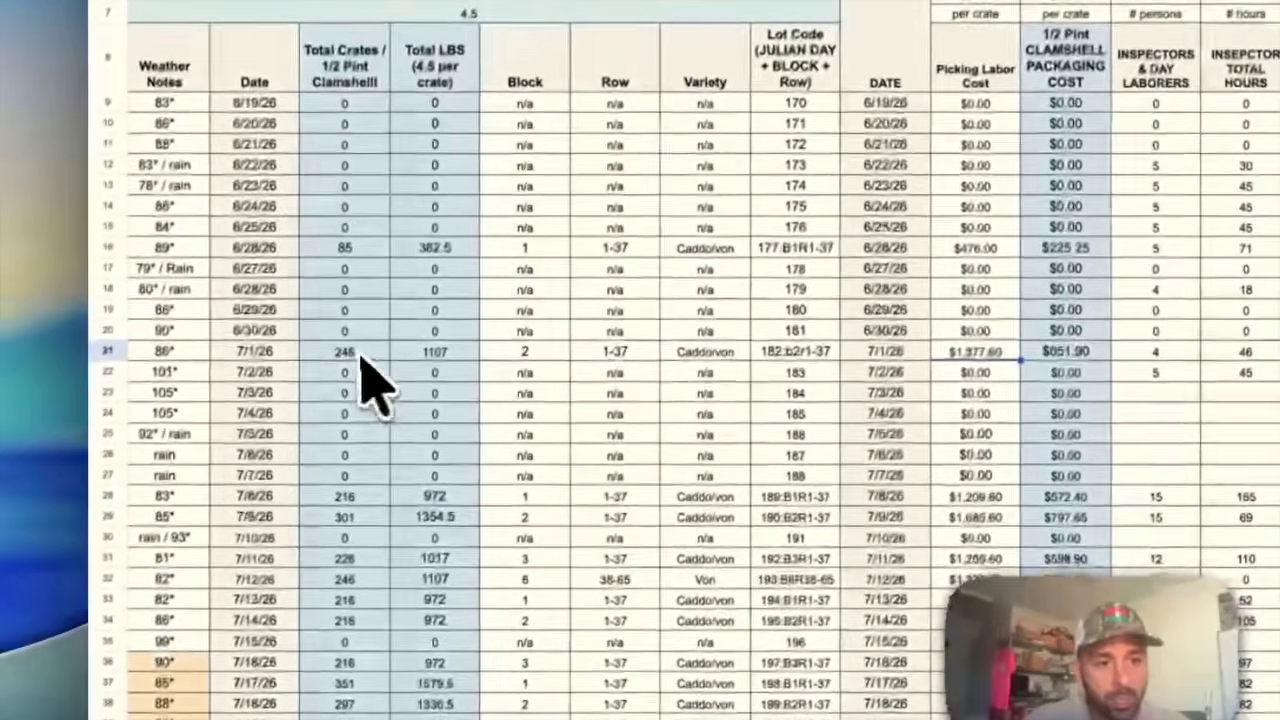
pyautogui.click(224, 537)
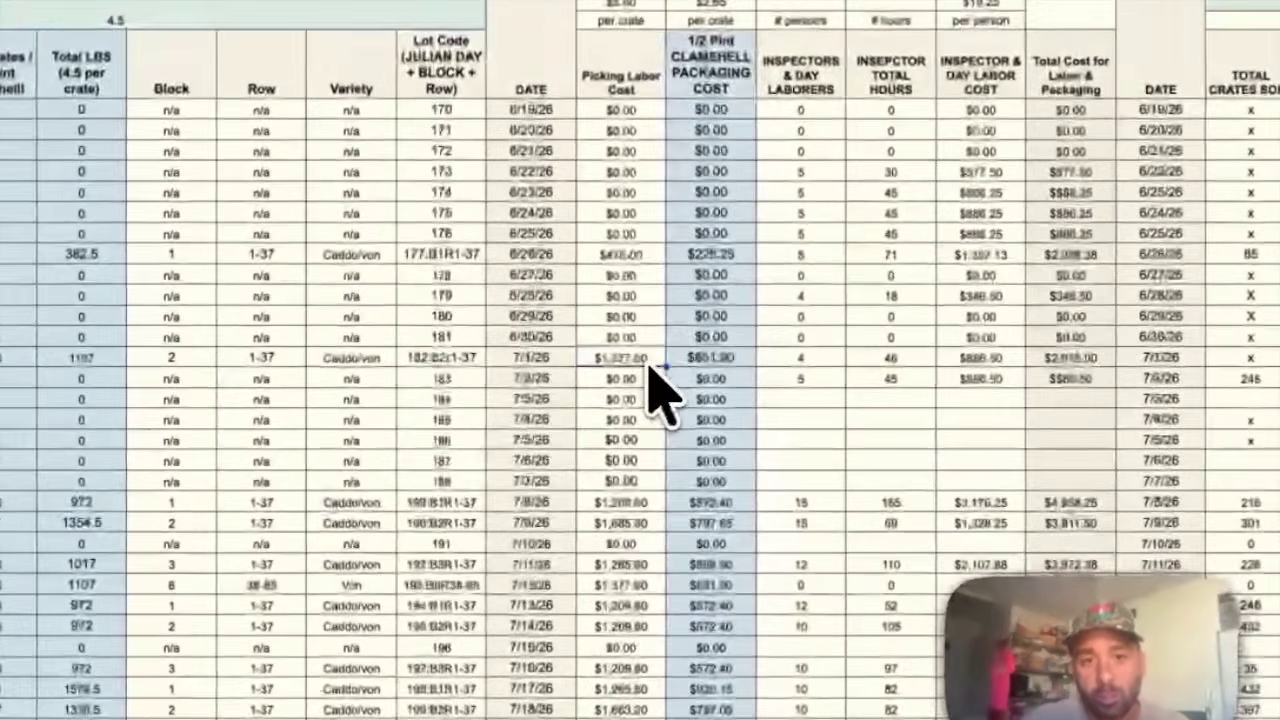
pyautogui.click(545, 401)
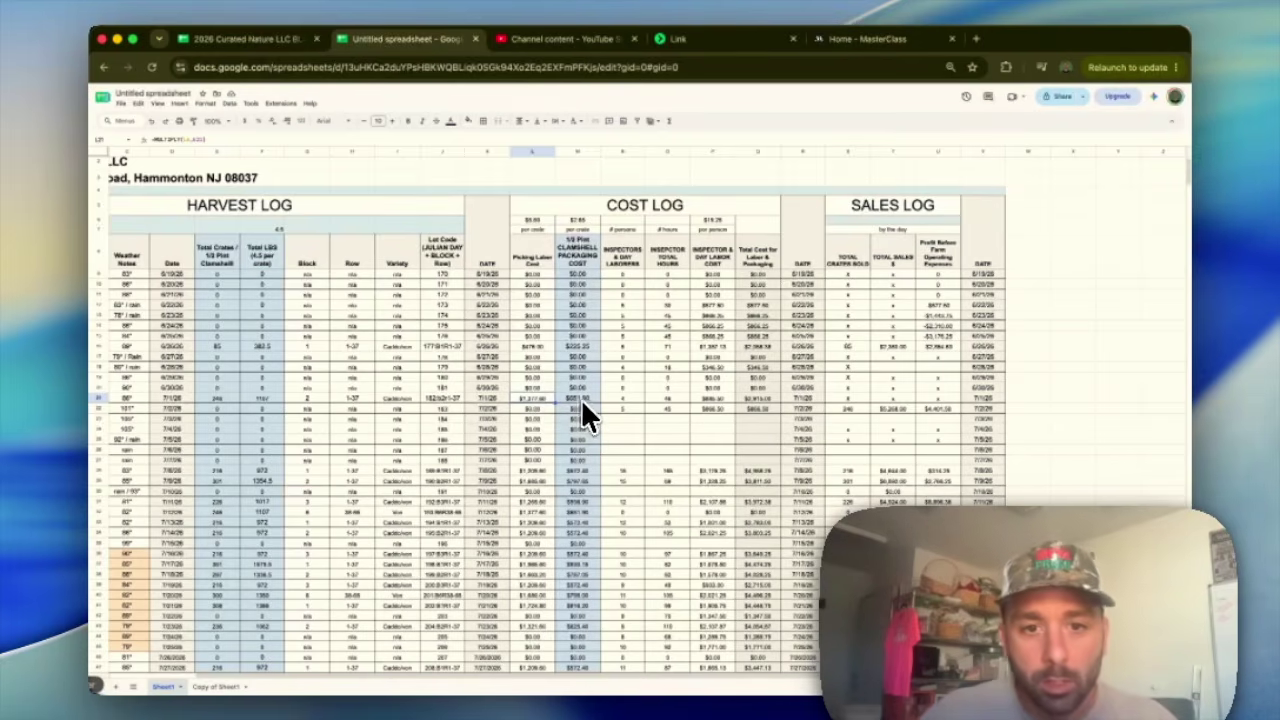
pyautogui.click(581, 399)
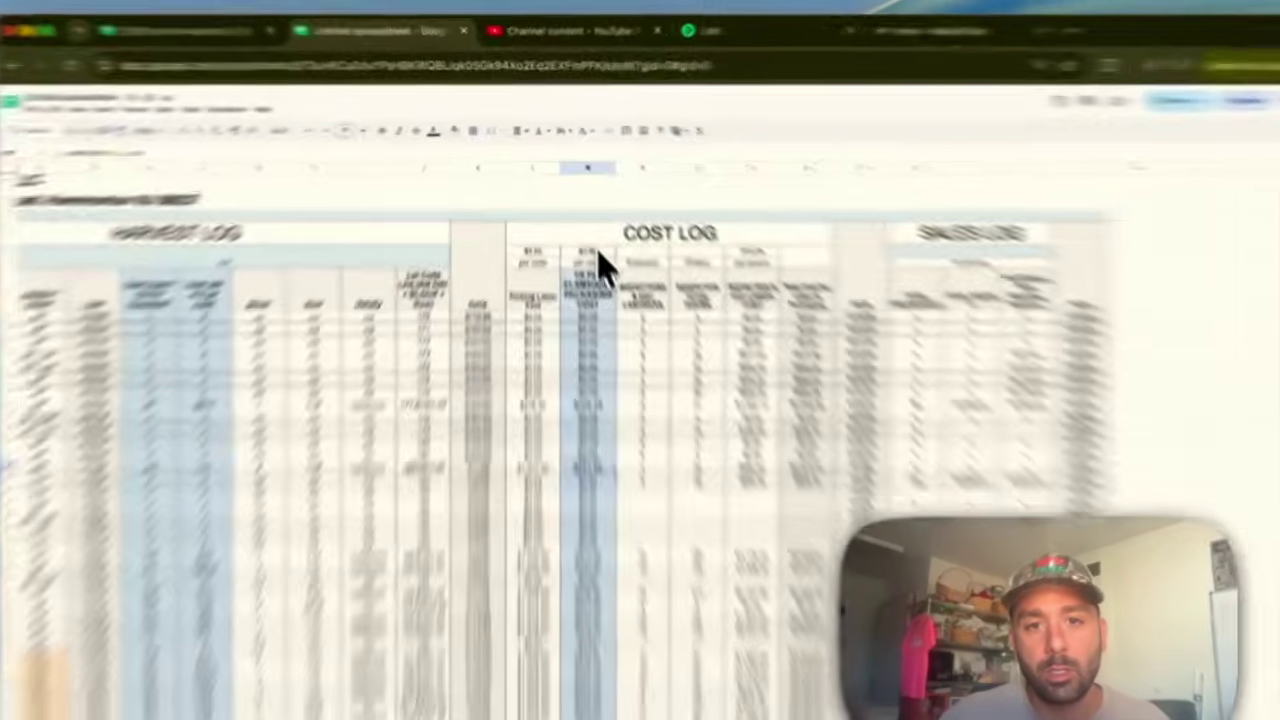
pyautogui.click(586, 220)
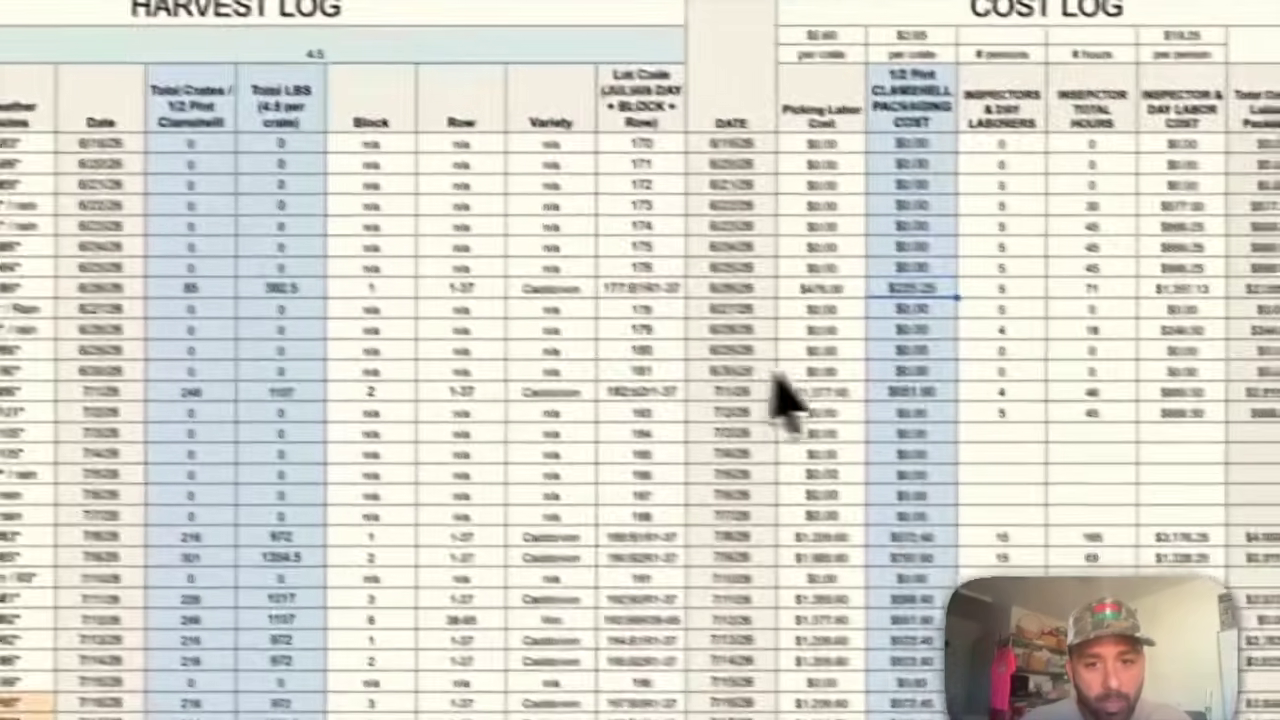
pyautogui.click(905, 391)
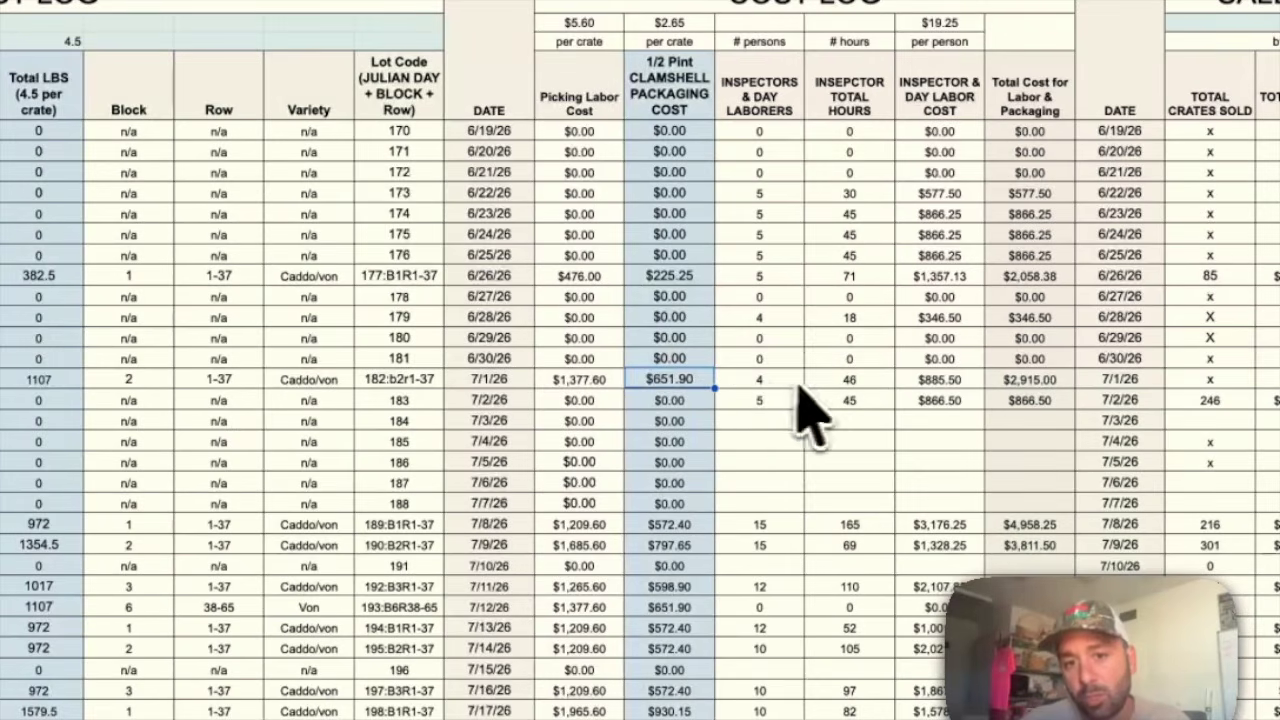
# Examine the 7/1/26 inspector and day labor entries in the Cost Log, comparing headcount, hours, hourly rate, labor cost and total cost.
pyautogui.click(760, 385)
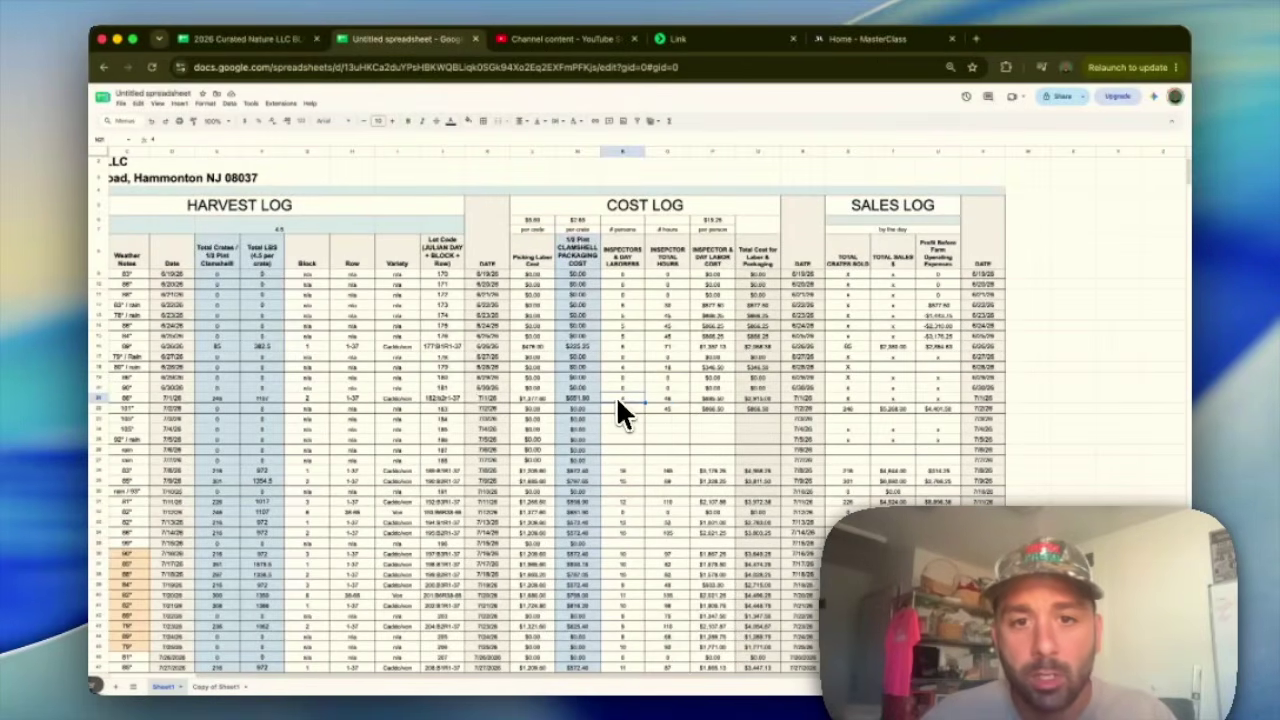
pyautogui.click(722, 220)
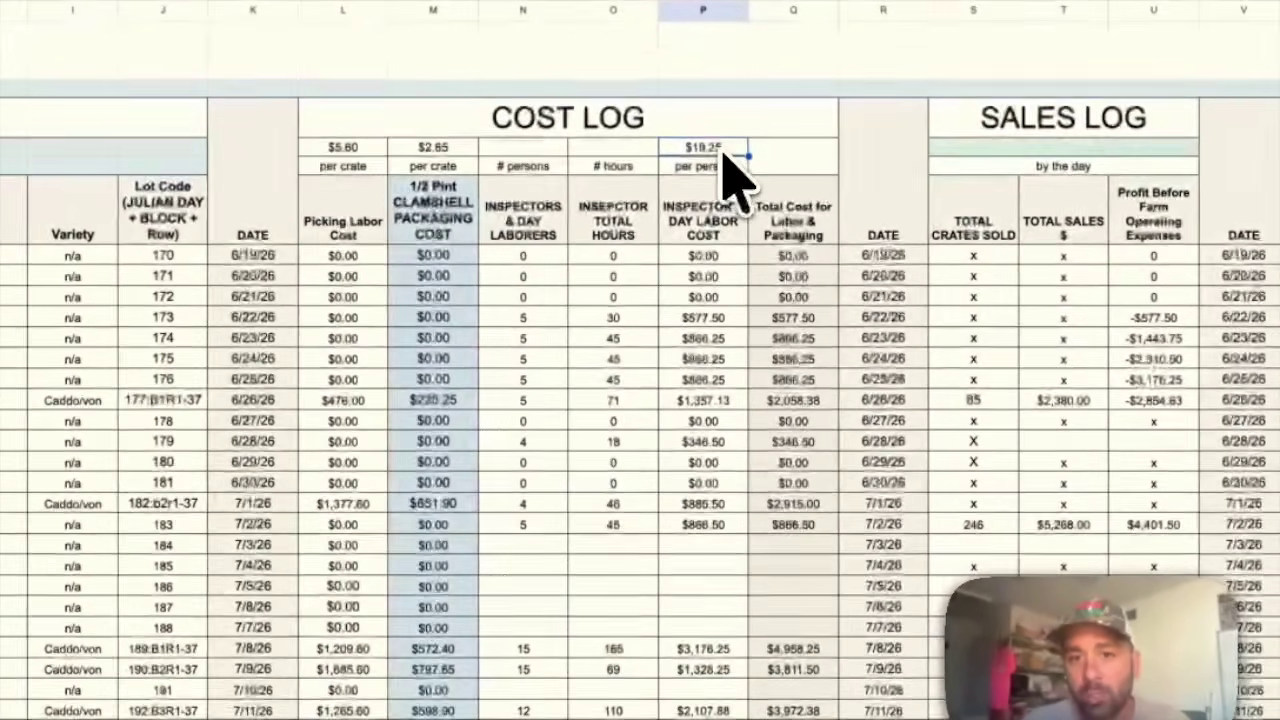
pyautogui.click(524, 505)
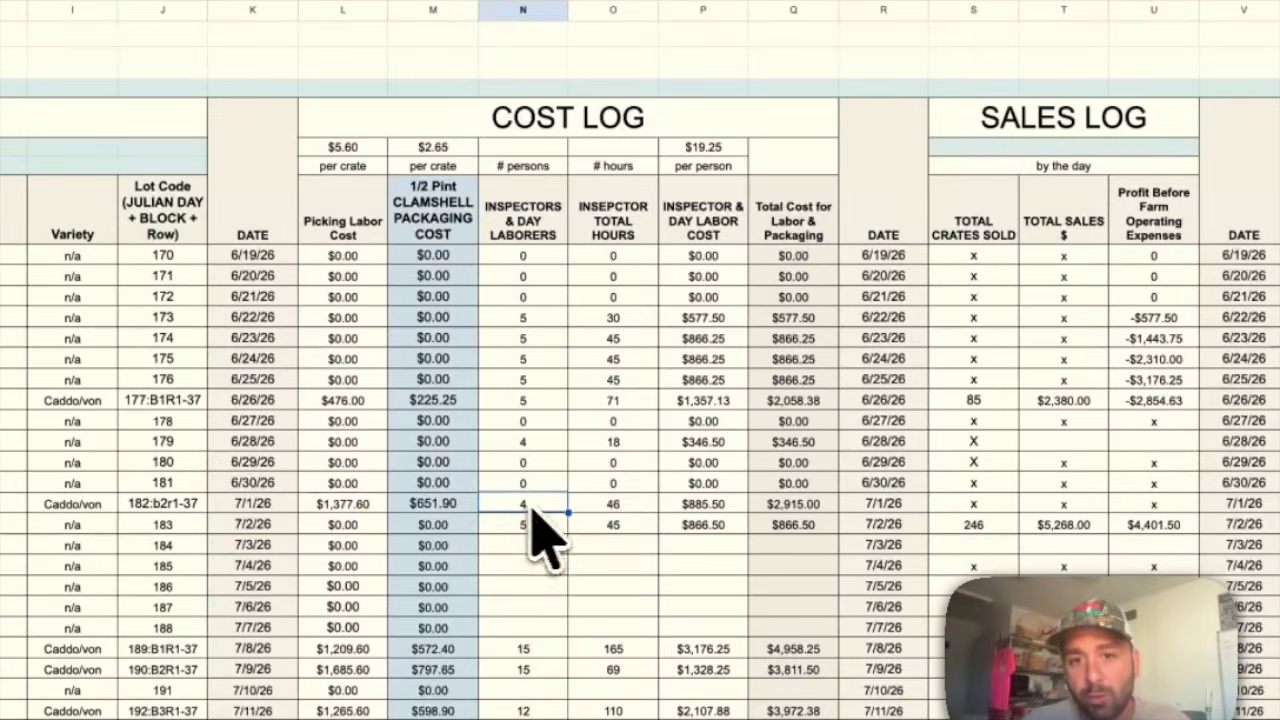
pyautogui.click(631, 502)
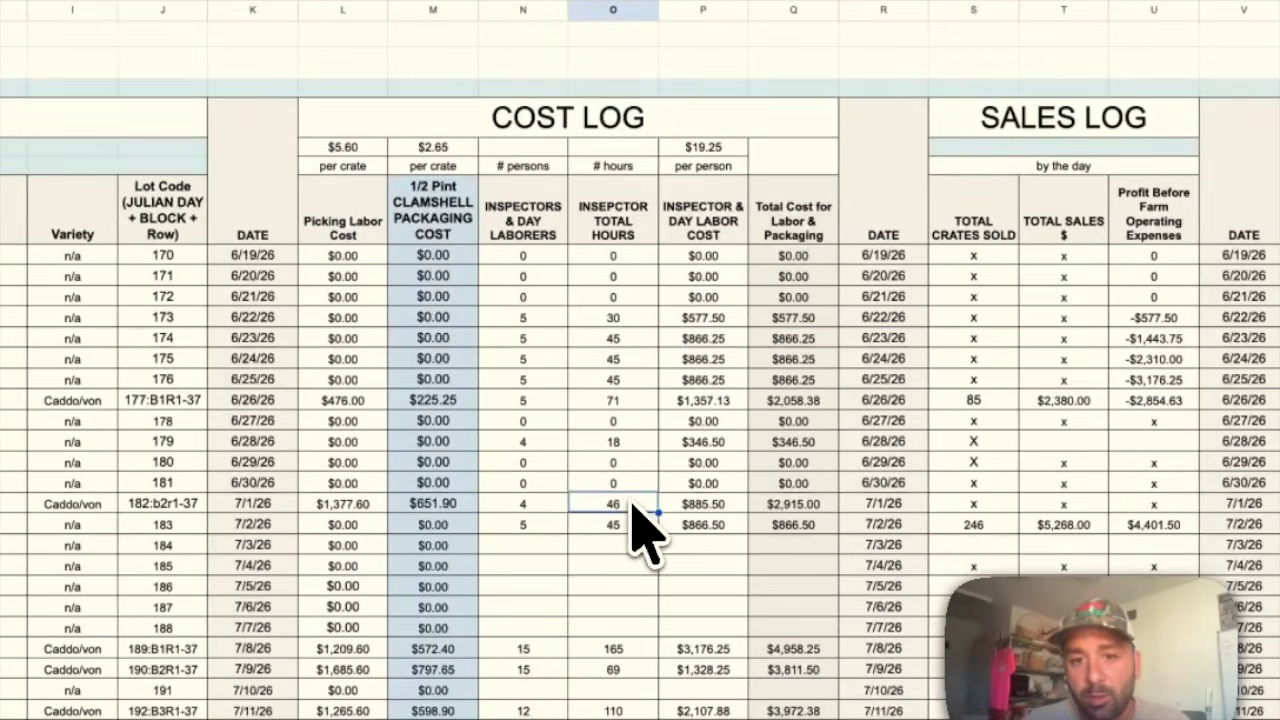
pyautogui.doubleClick(638, 506)
pyautogui.click(724, 151)
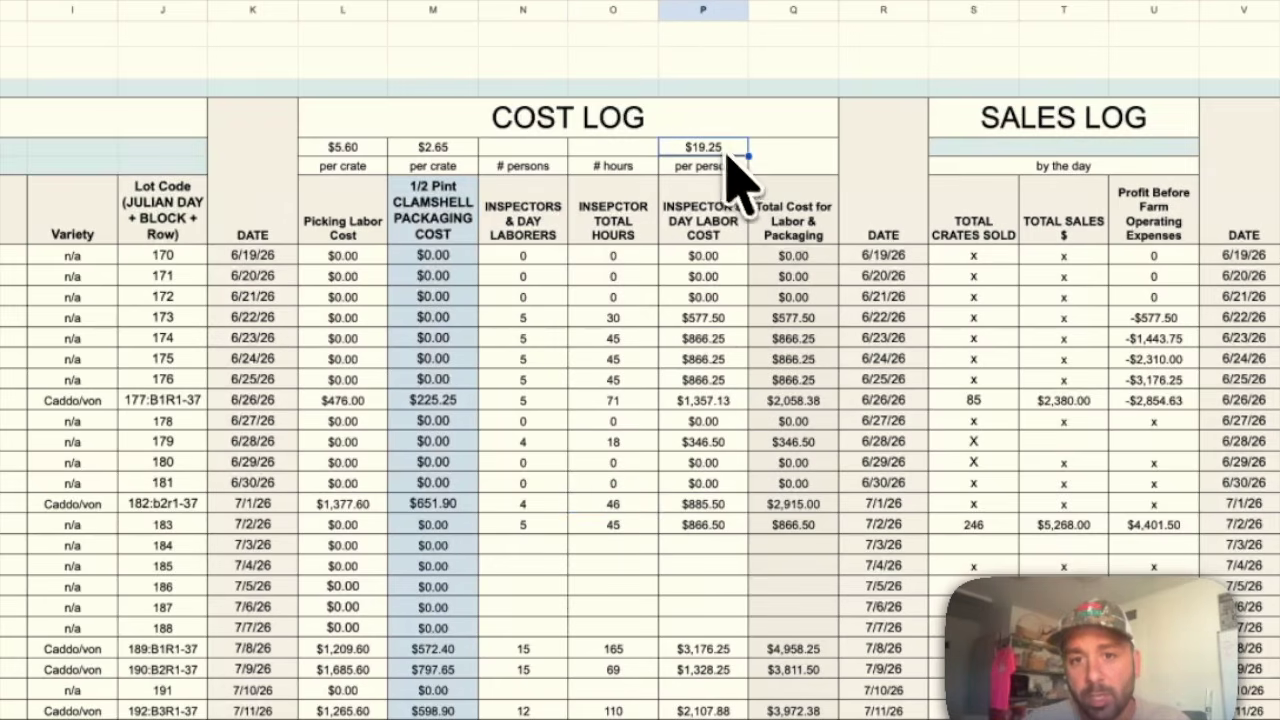
pyautogui.click(723, 509)
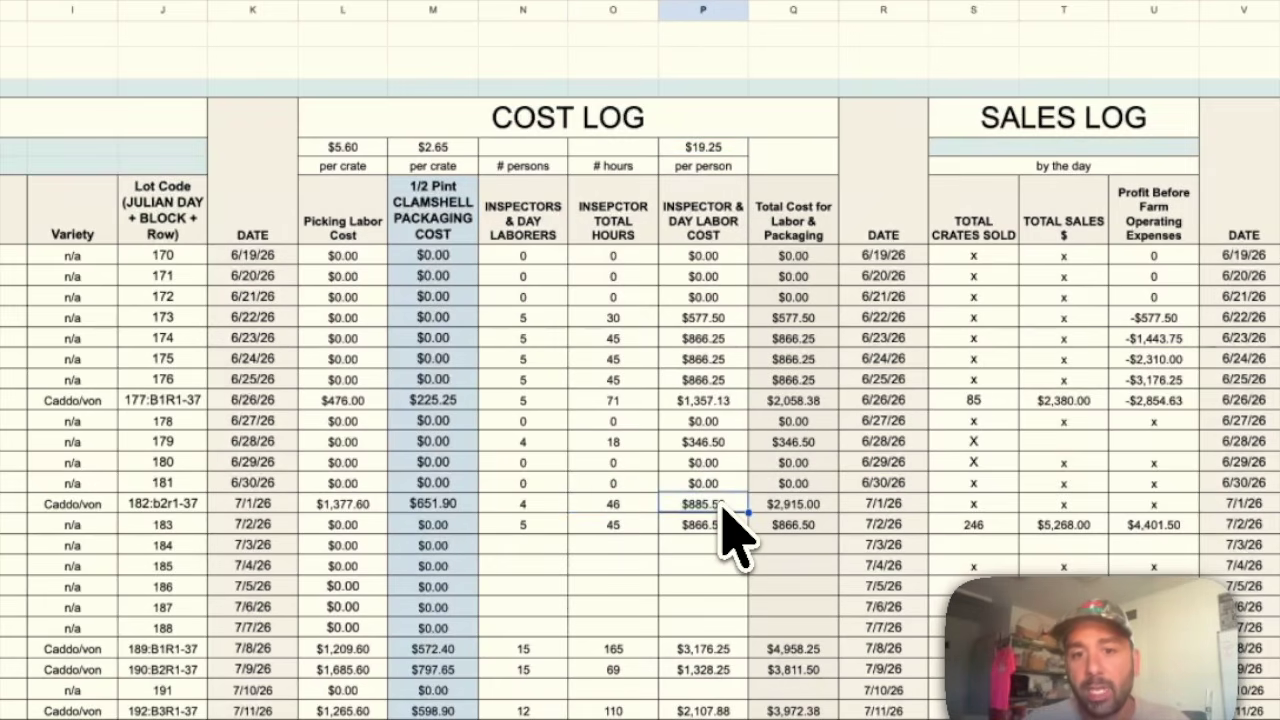
pyautogui.click(766, 508)
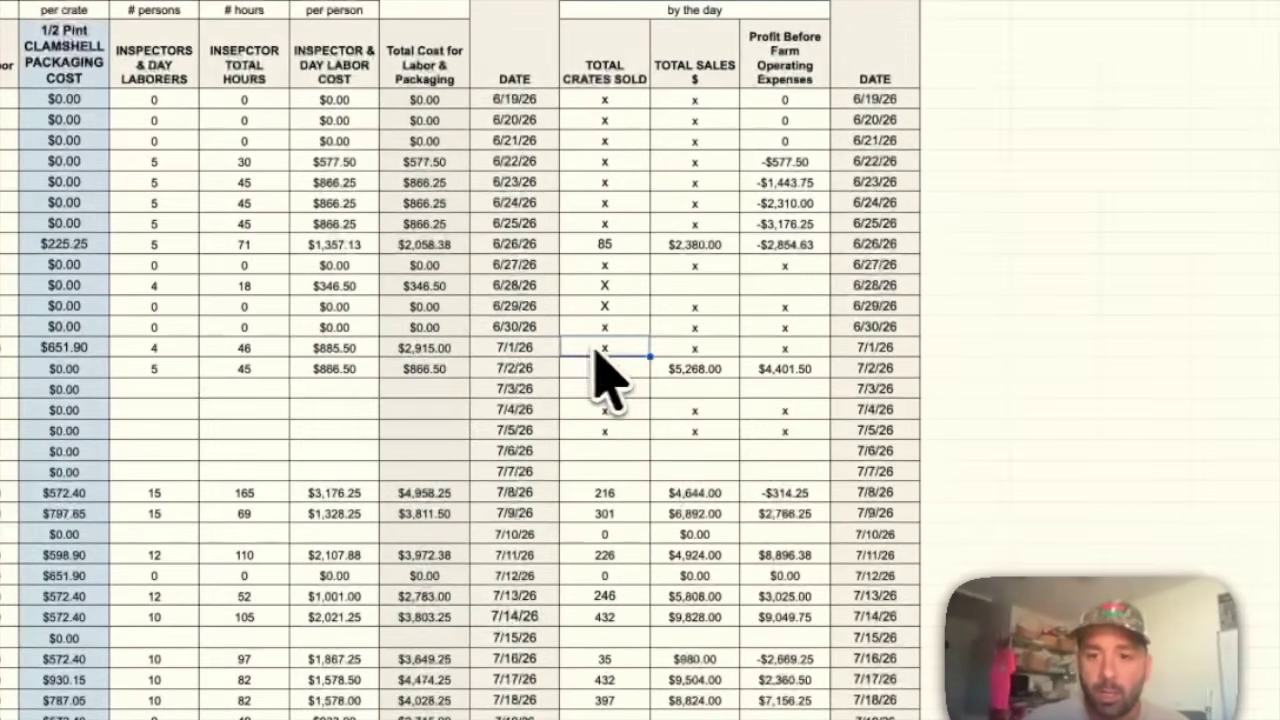
# Examine the Sales Log entries for 7/1/26 and 7/2/26, covering crates sold, total sales and profit before operating expenses.
pyautogui.click(830, 400)
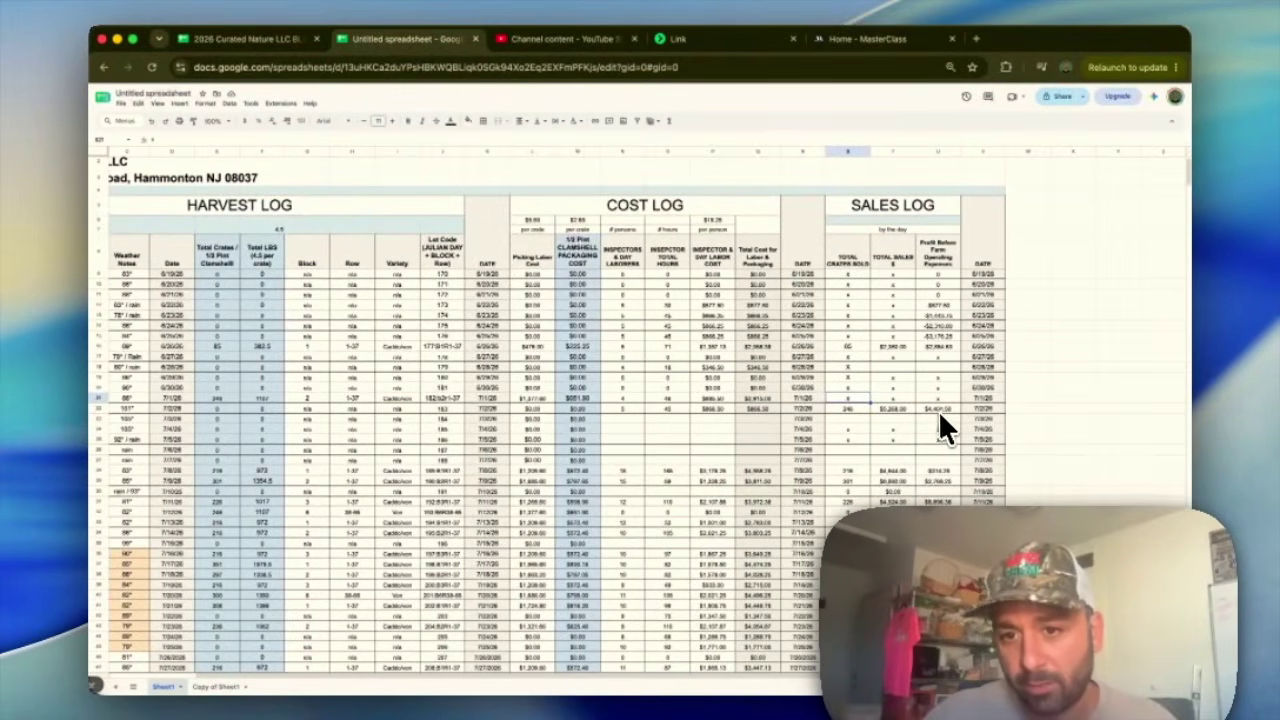
pyautogui.click(857, 409)
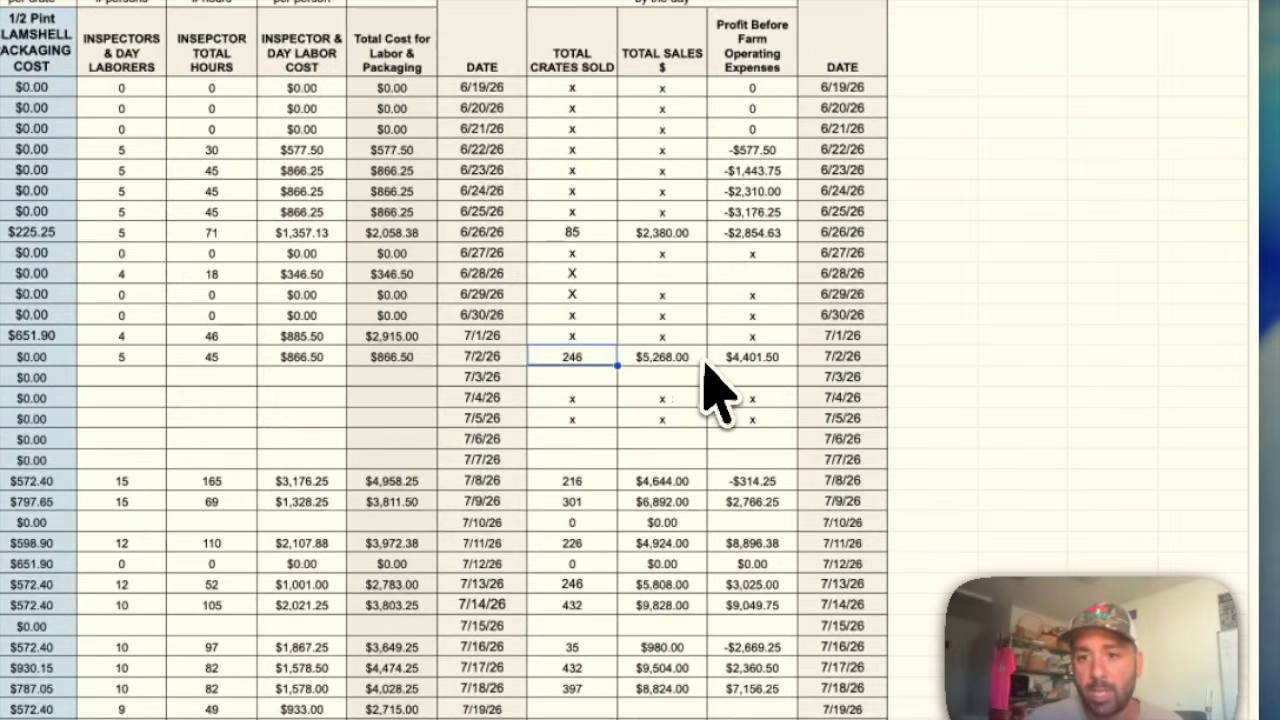
pyautogui.click(692, 362)
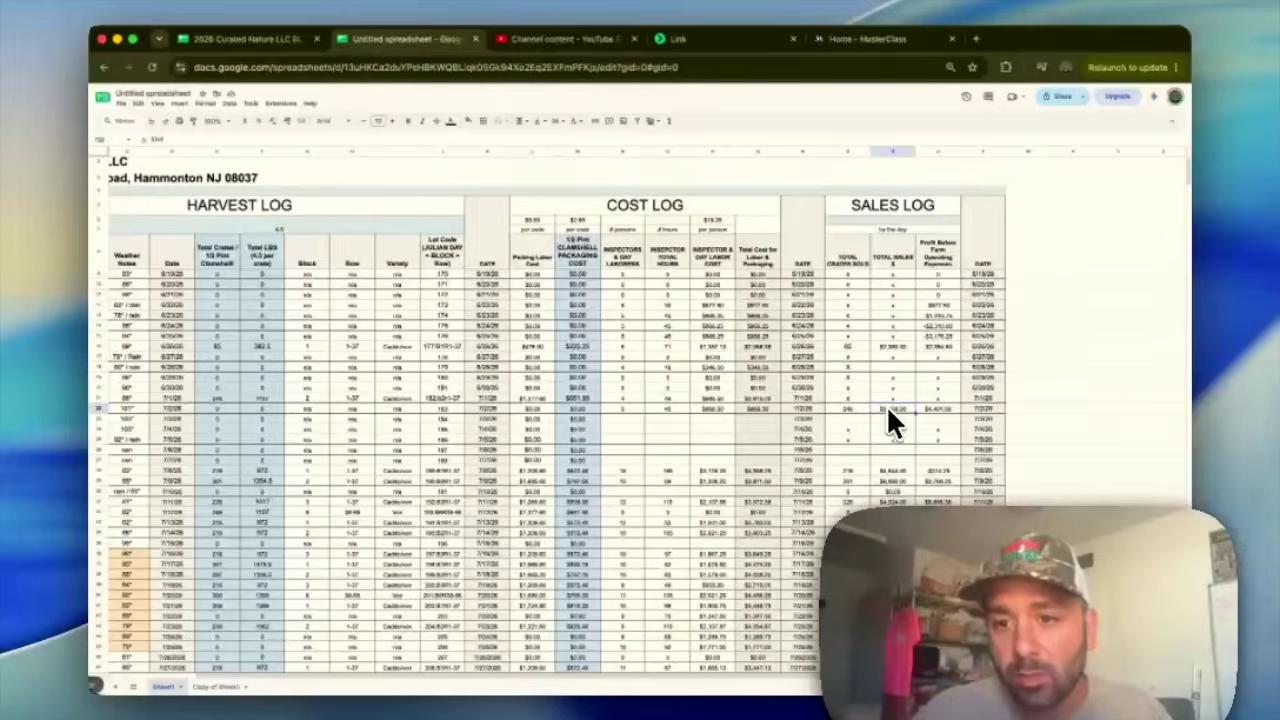
pyautogui.click(939, 410)
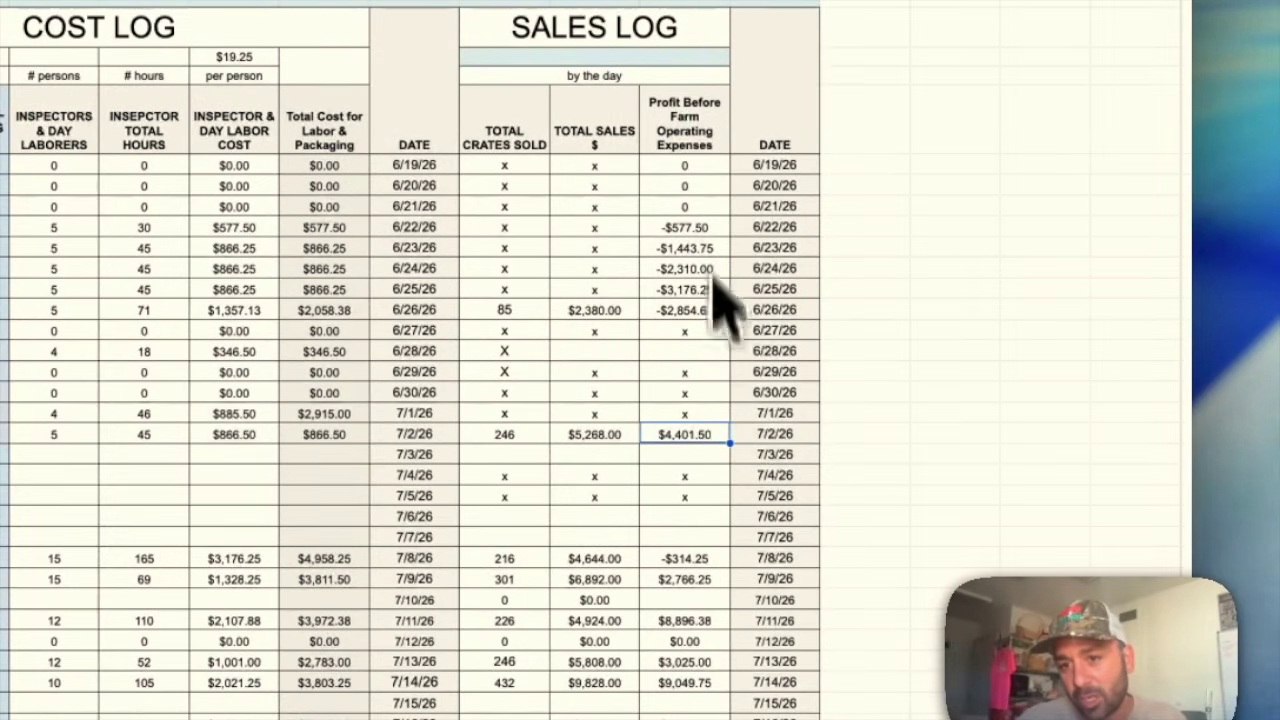
pyautogui.click(593, 438)
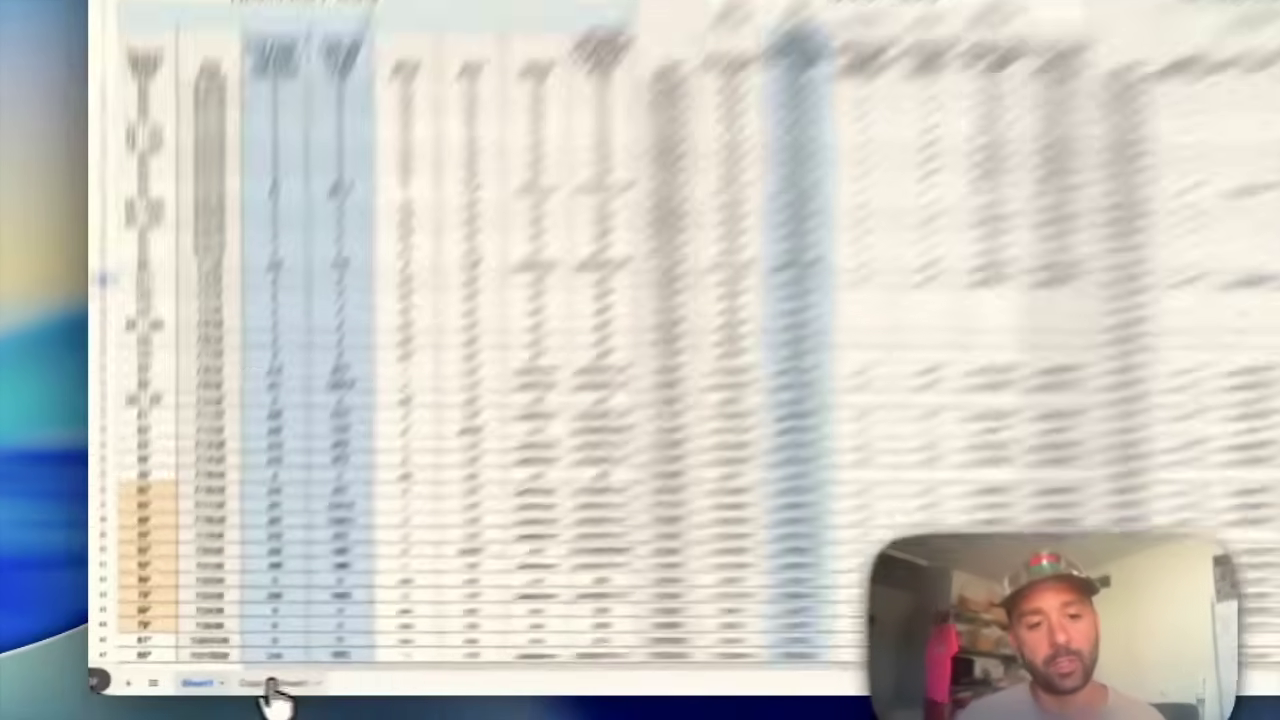
# Switch to the blank Copy of Sheet1 template and enter 1 as the week in the Harvest Log's first weekly block.
pyautogui.click(270, 684)
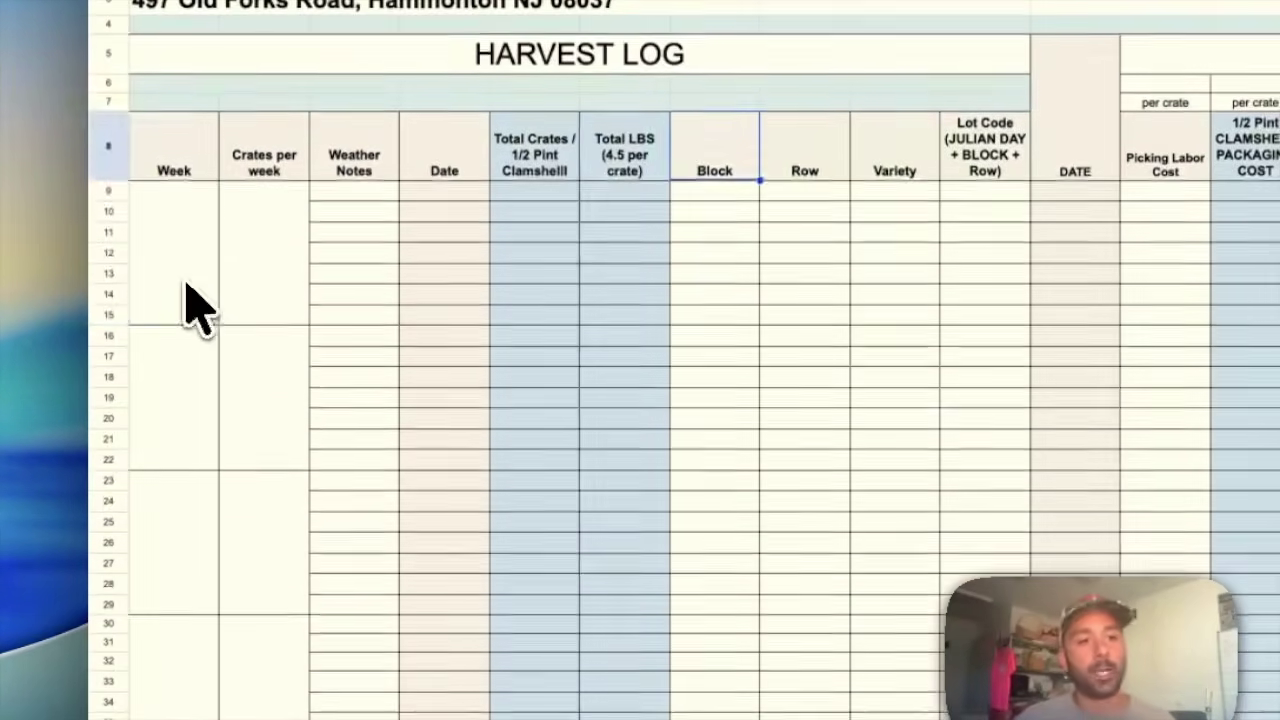
pyautogui.click(186, 285)
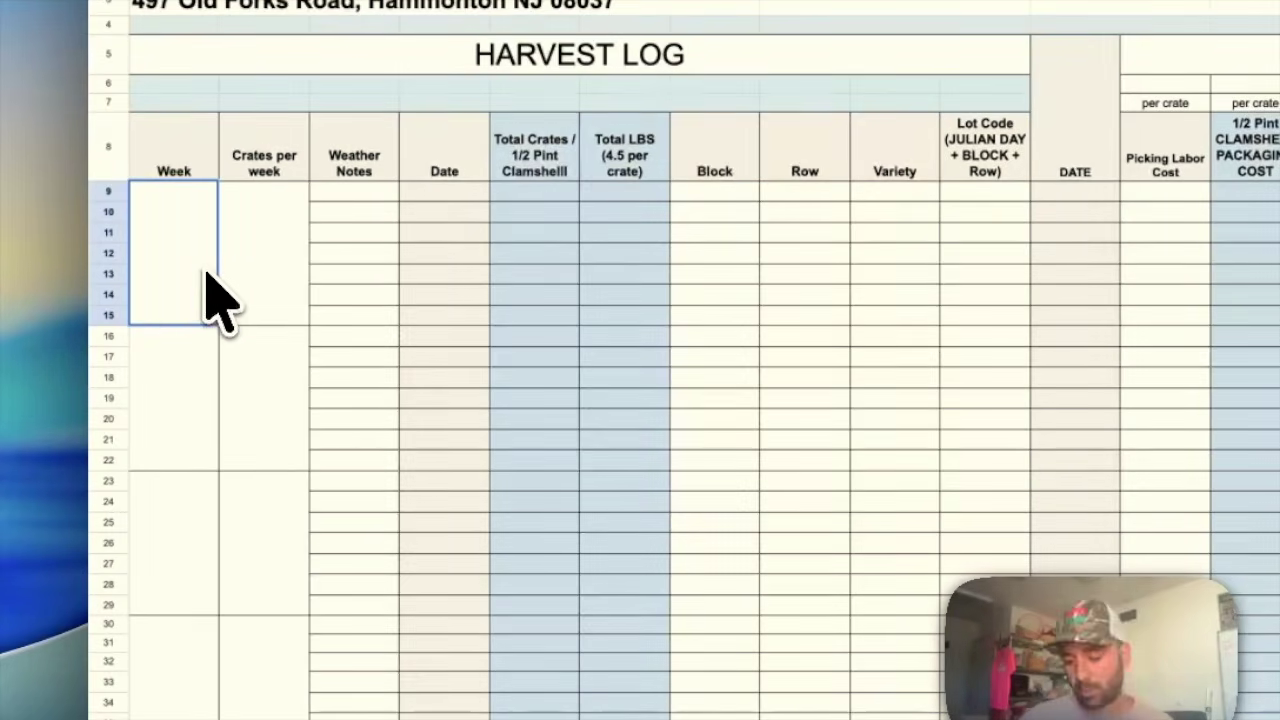
pyautogui.click(276, 270)
pyautogui.click(145, 268)
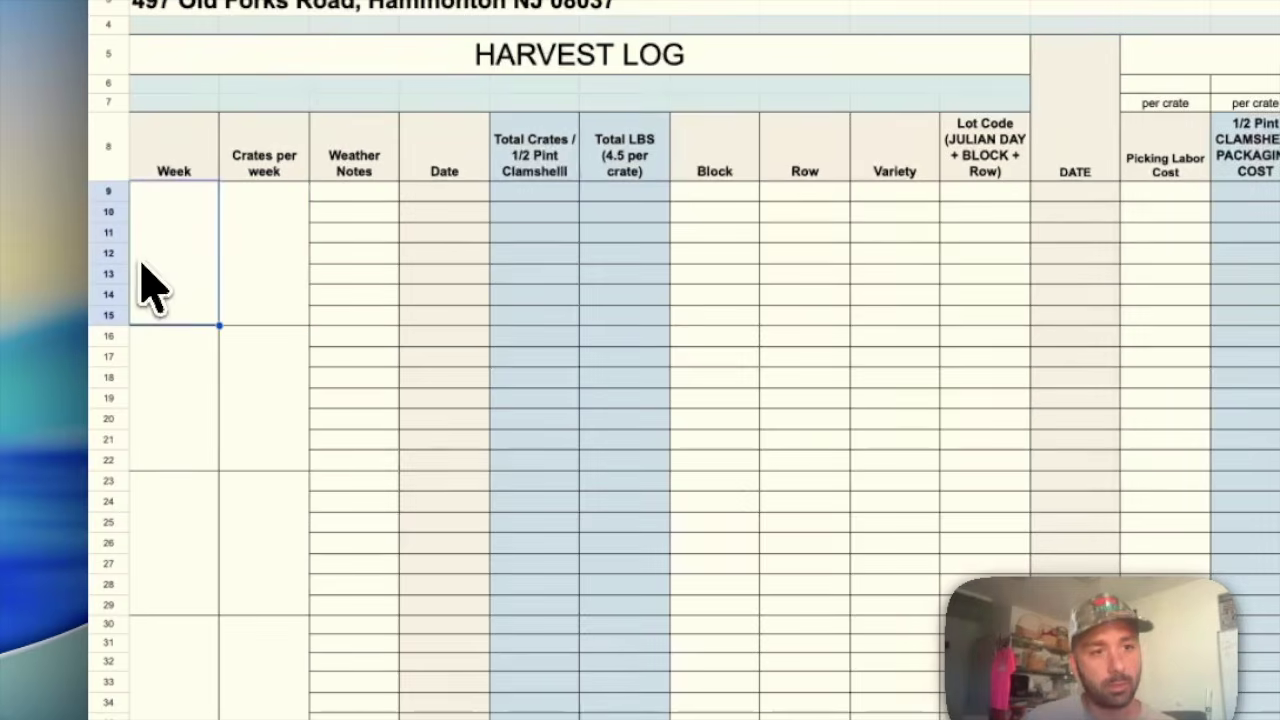
pyautogui.write('1')
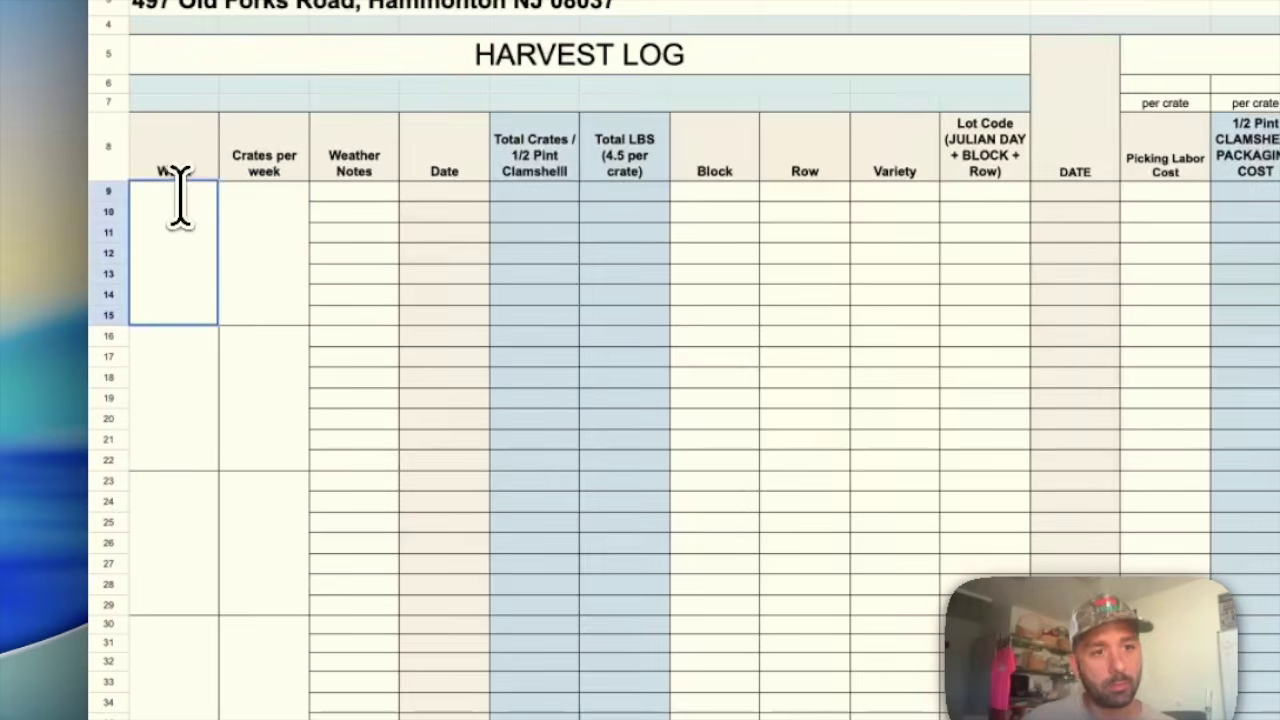
pyautogui.click(335, 233)
pyautogui.click(295, 235)
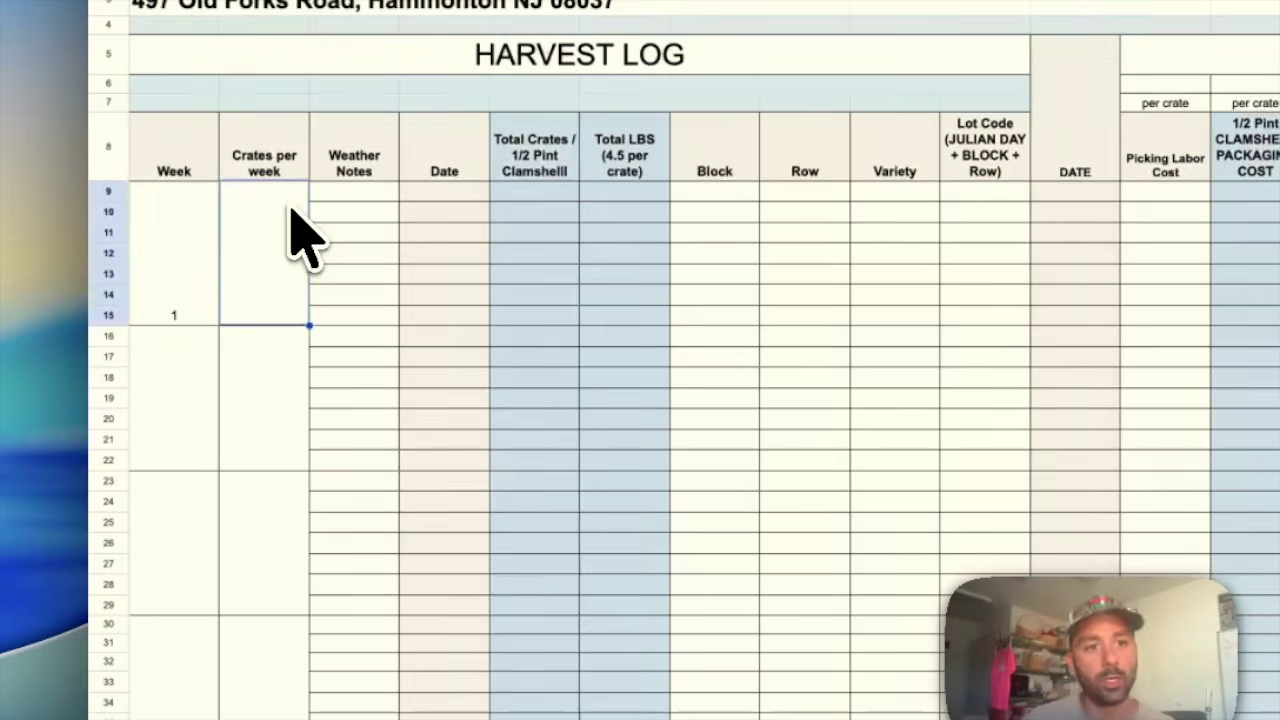
# Enter August 25 as the date in the first row of the blank Harvest Log.
pyautogui.click(341, 193)
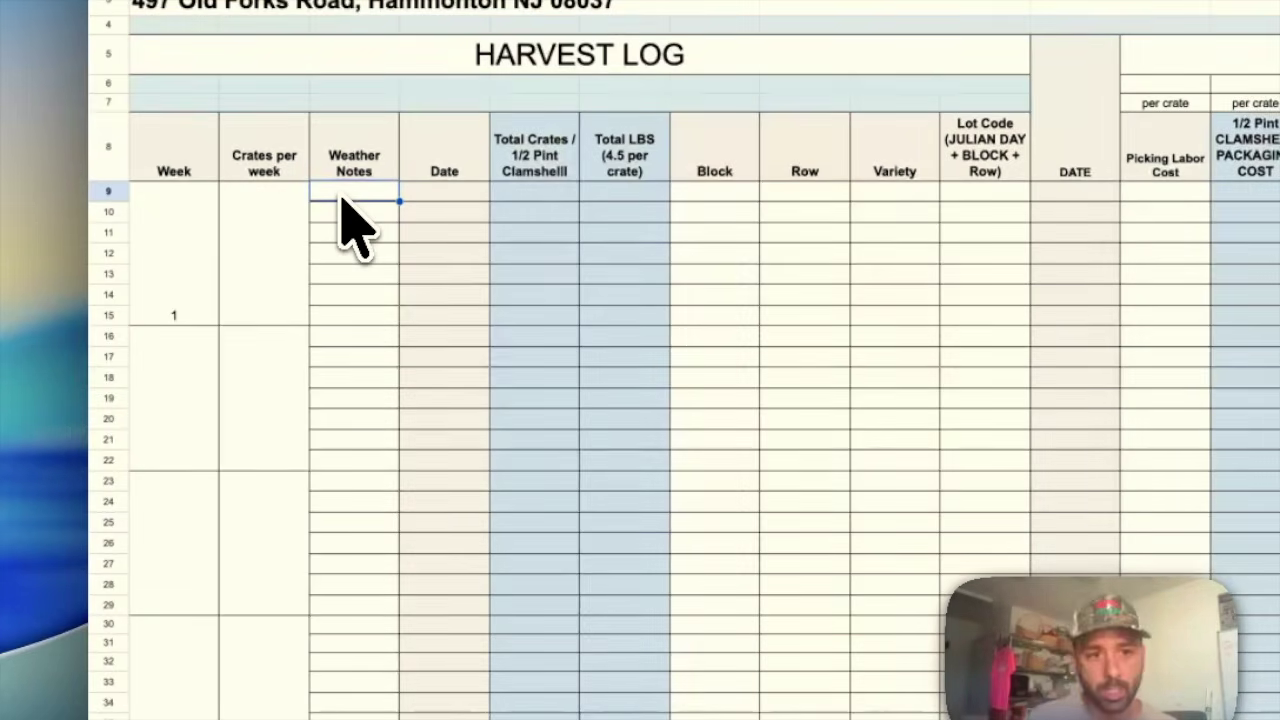
pyautogui.click(443, 192)
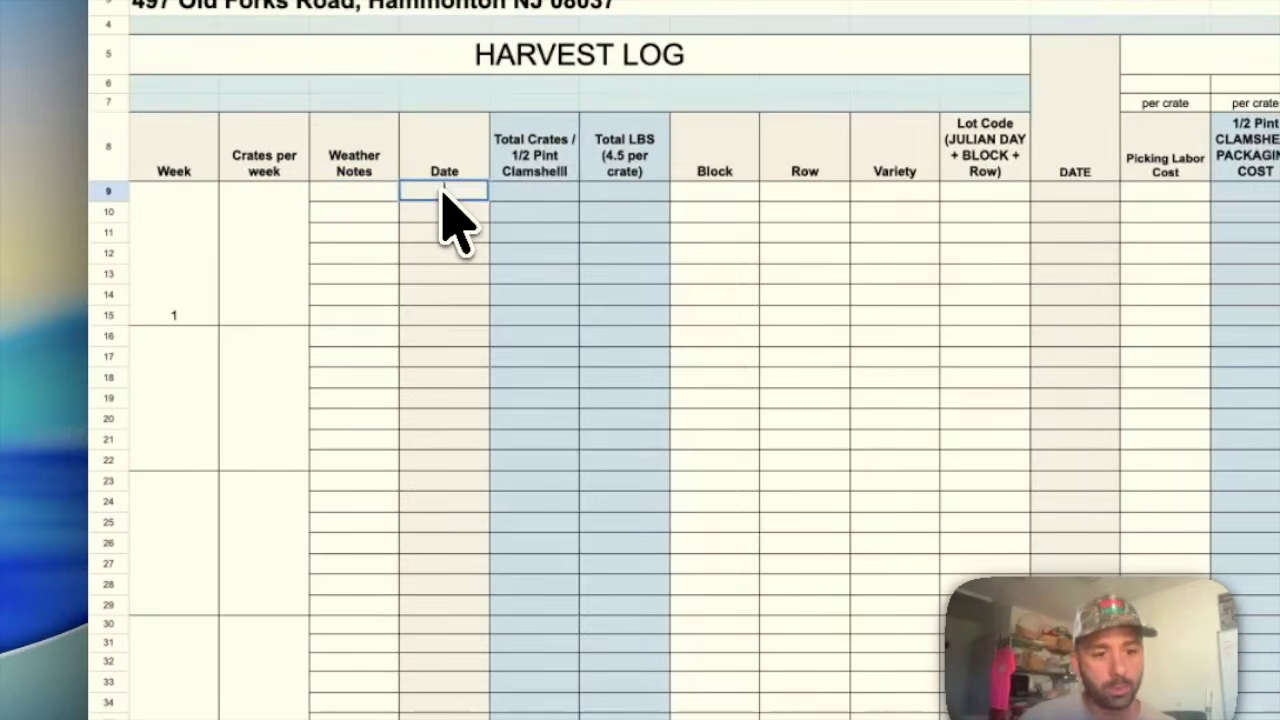
pyautogui.write('august')
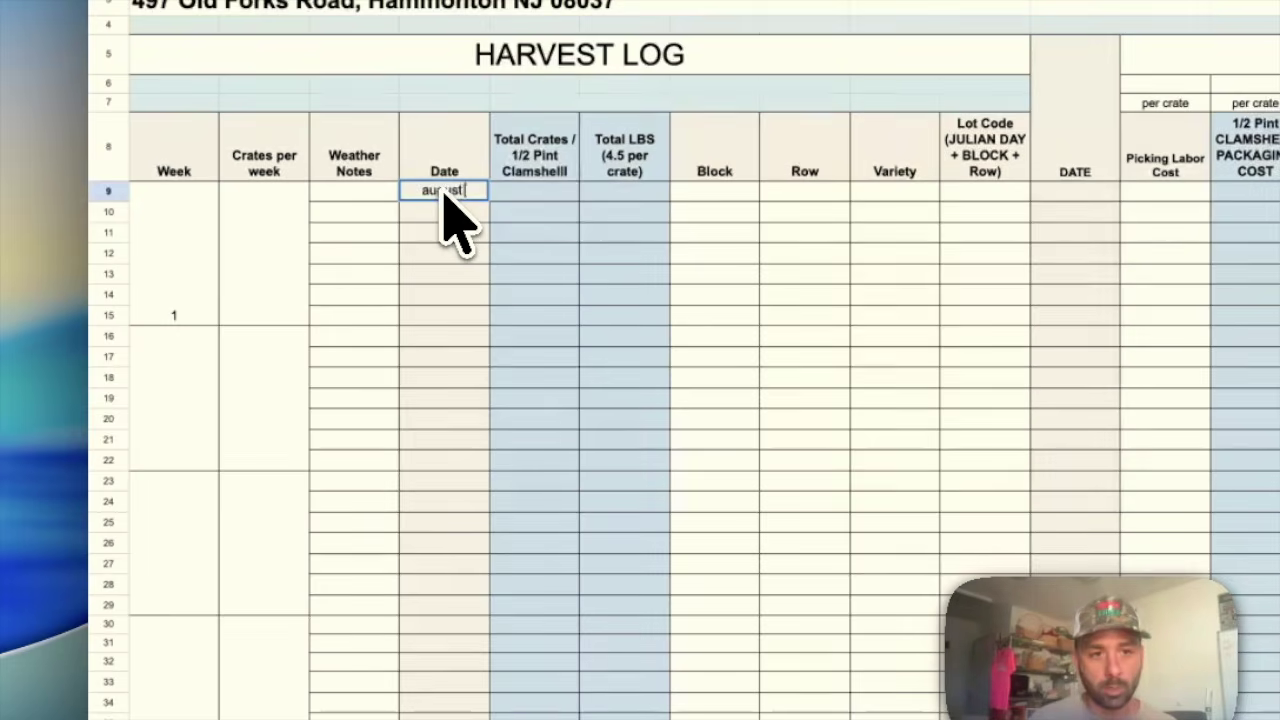
pyautogui.write(' 25')
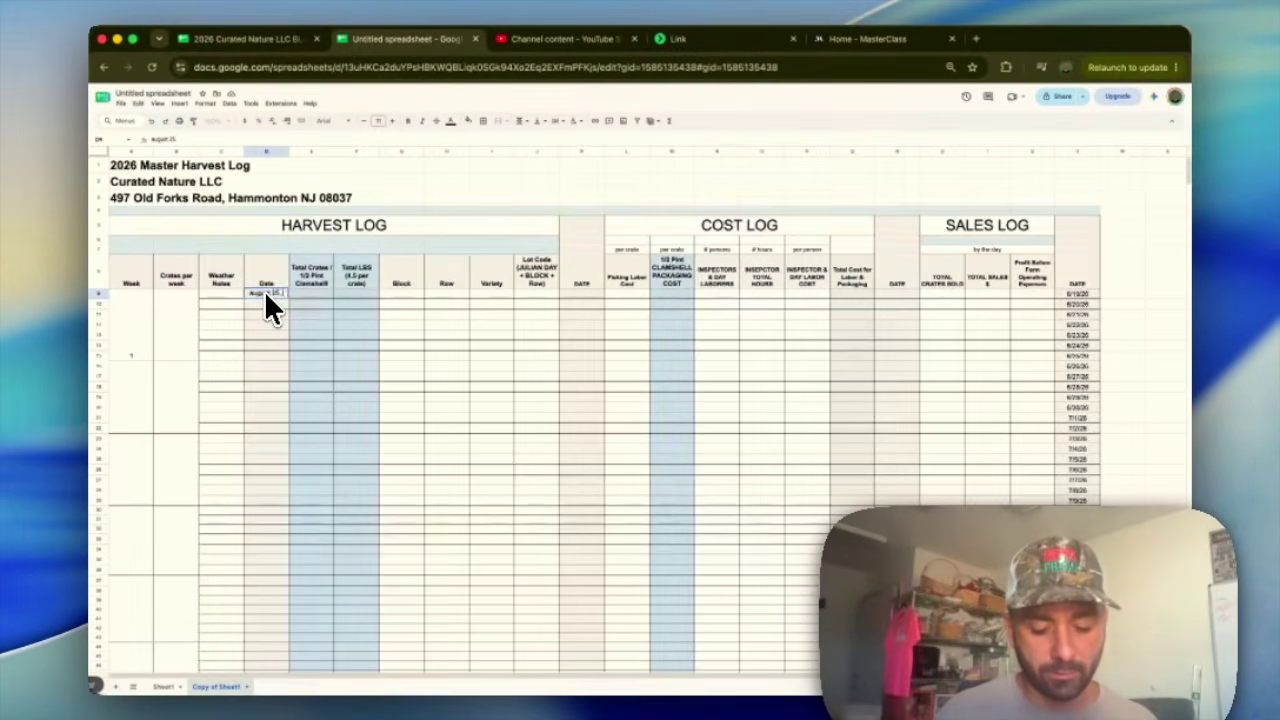
pyautogui.press('Return')
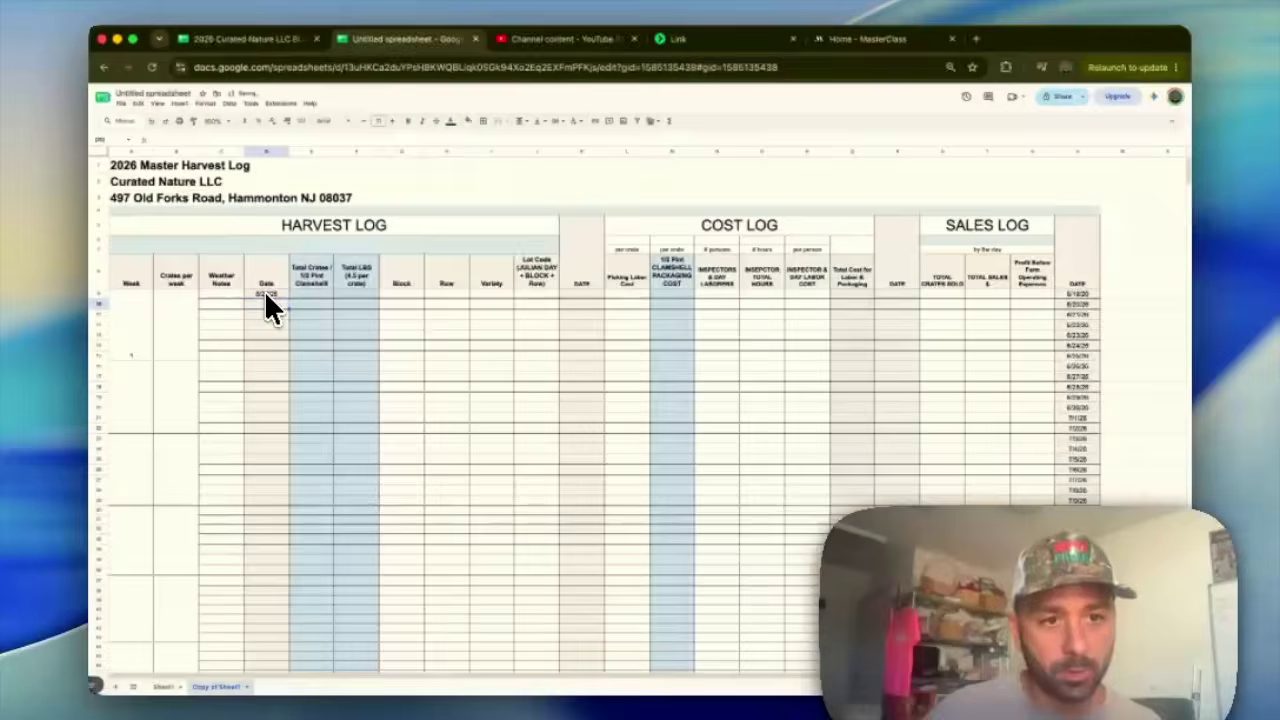
# Enter 75° F / sun as the weather note and 200 as the total crates for 8/25/26.
pyautogui.click(227, 296)
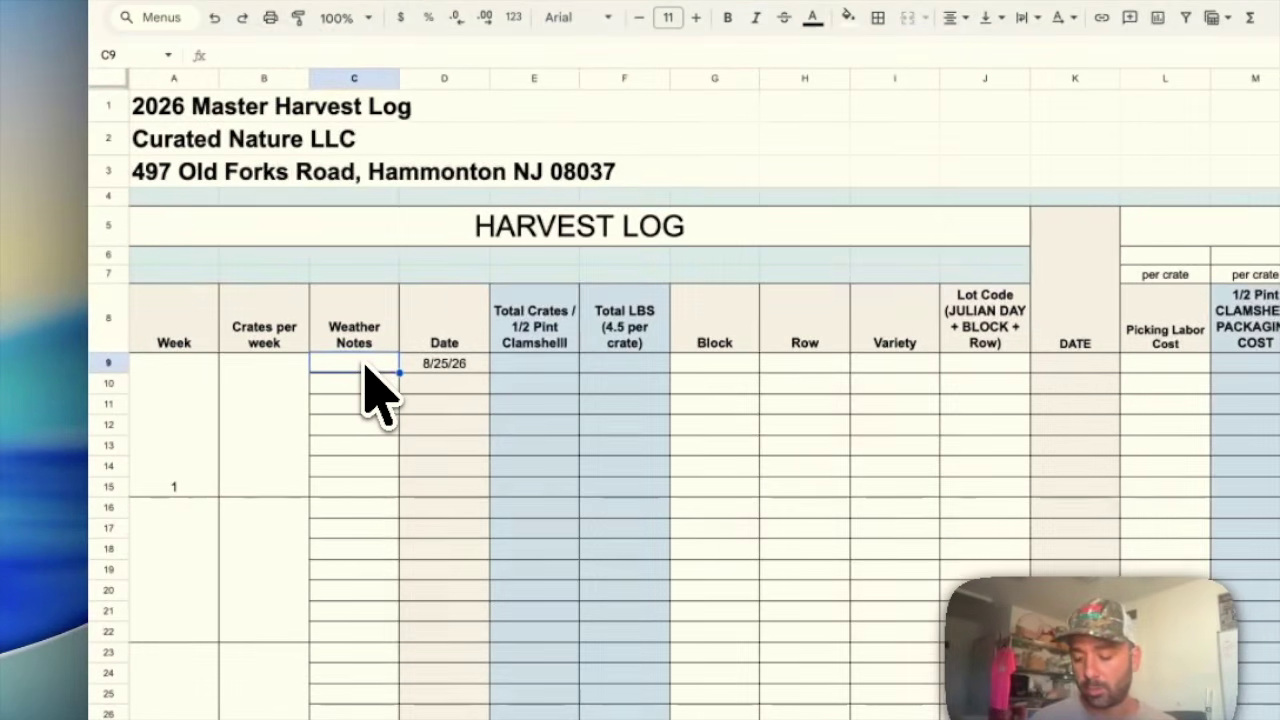
pyautogui.write('75')
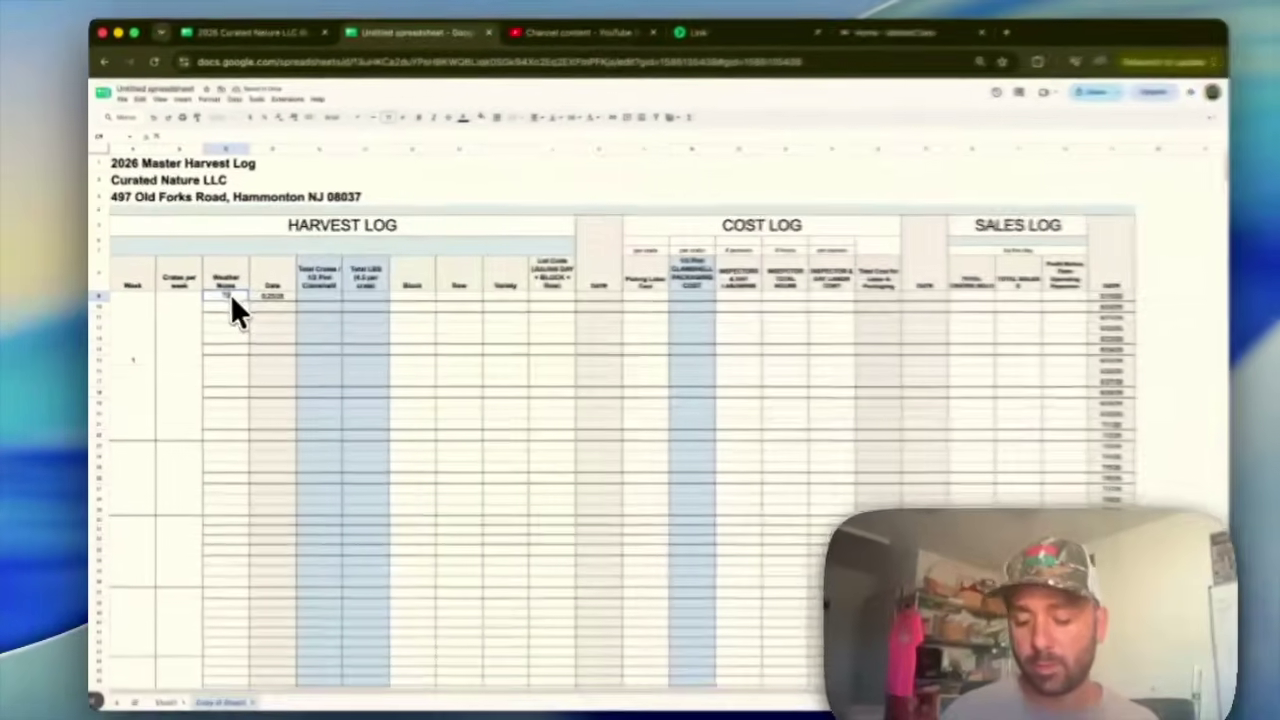
pyautogui.write('°F')
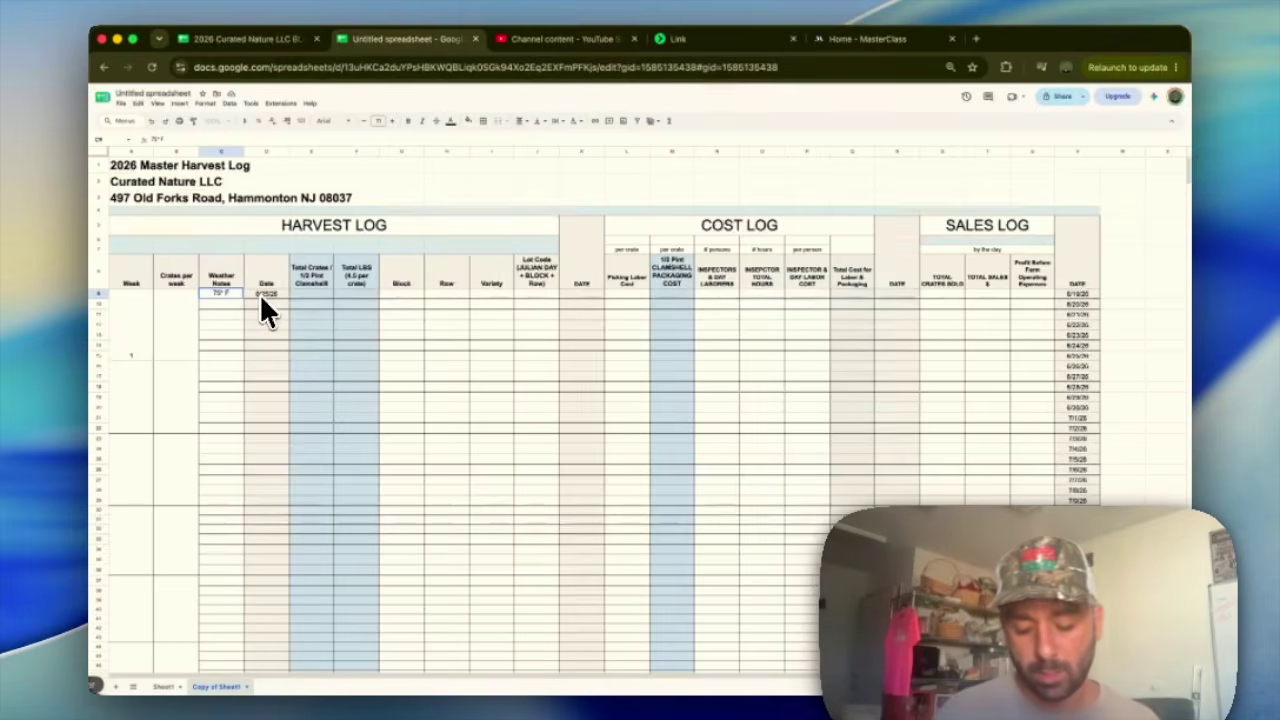
pyautogui.write(' / sun')
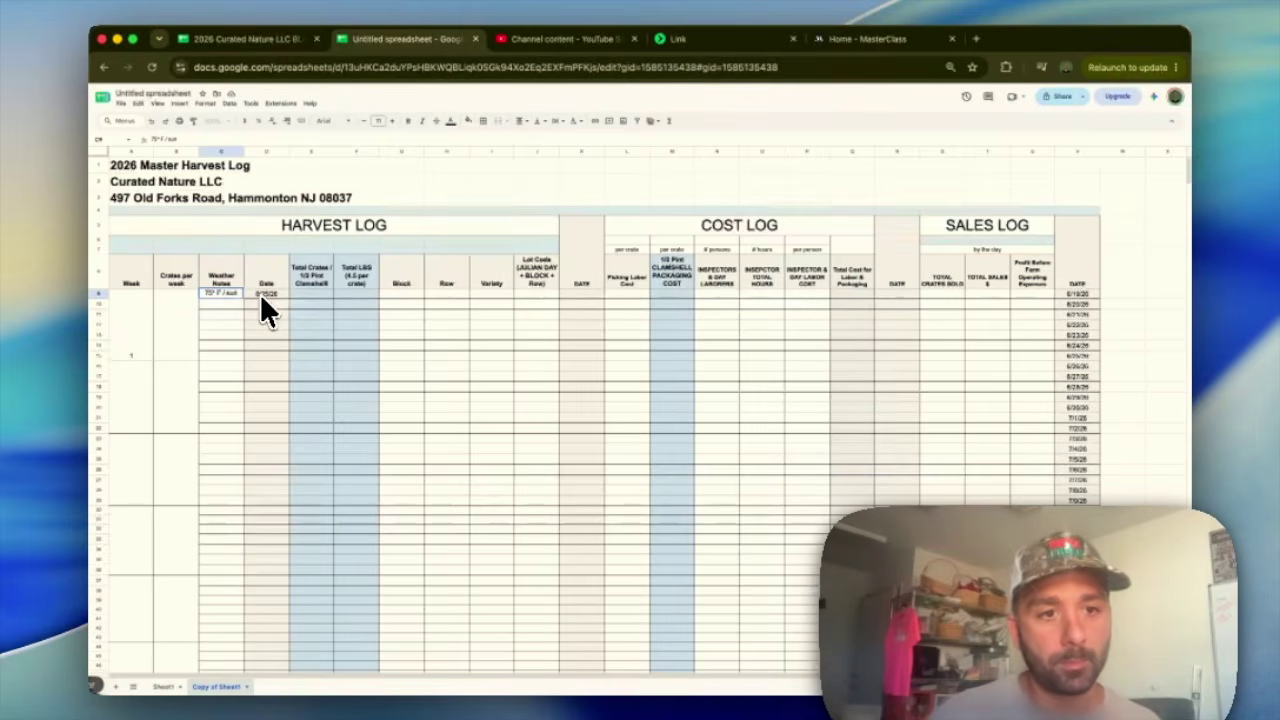
pyautogui.click(296, 294)
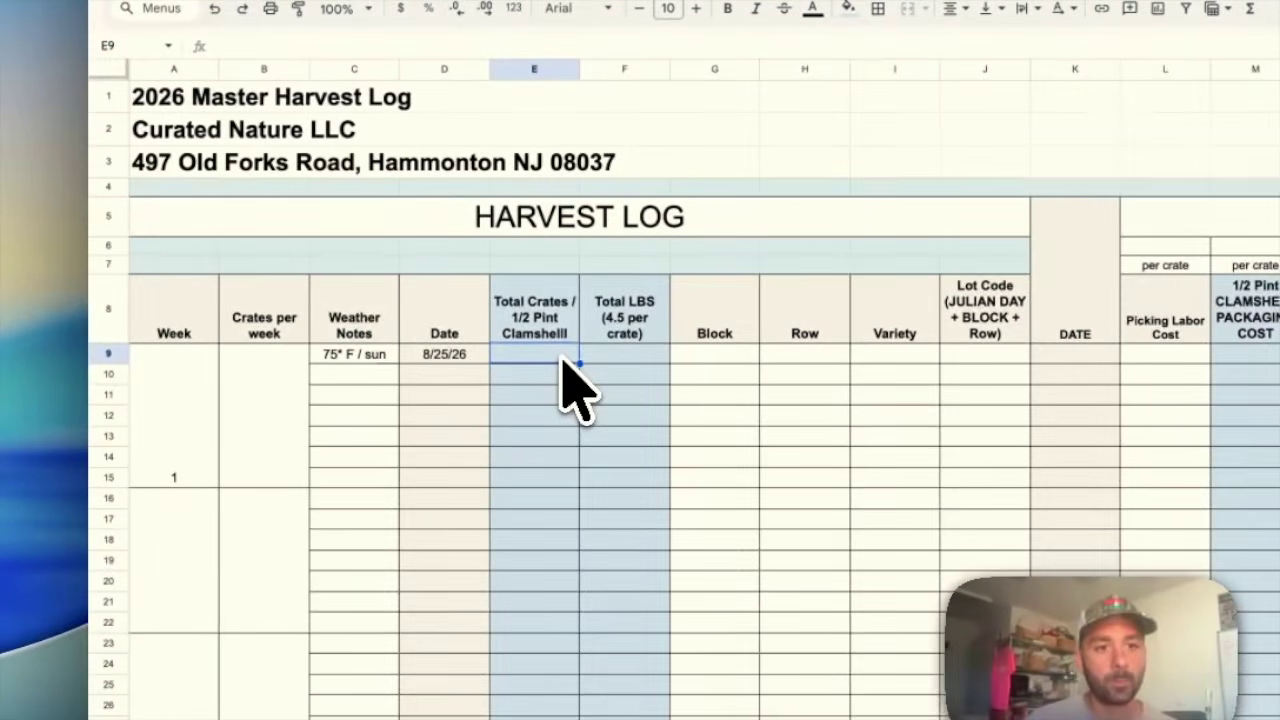
pyautogui.doubleClick(561, 357)
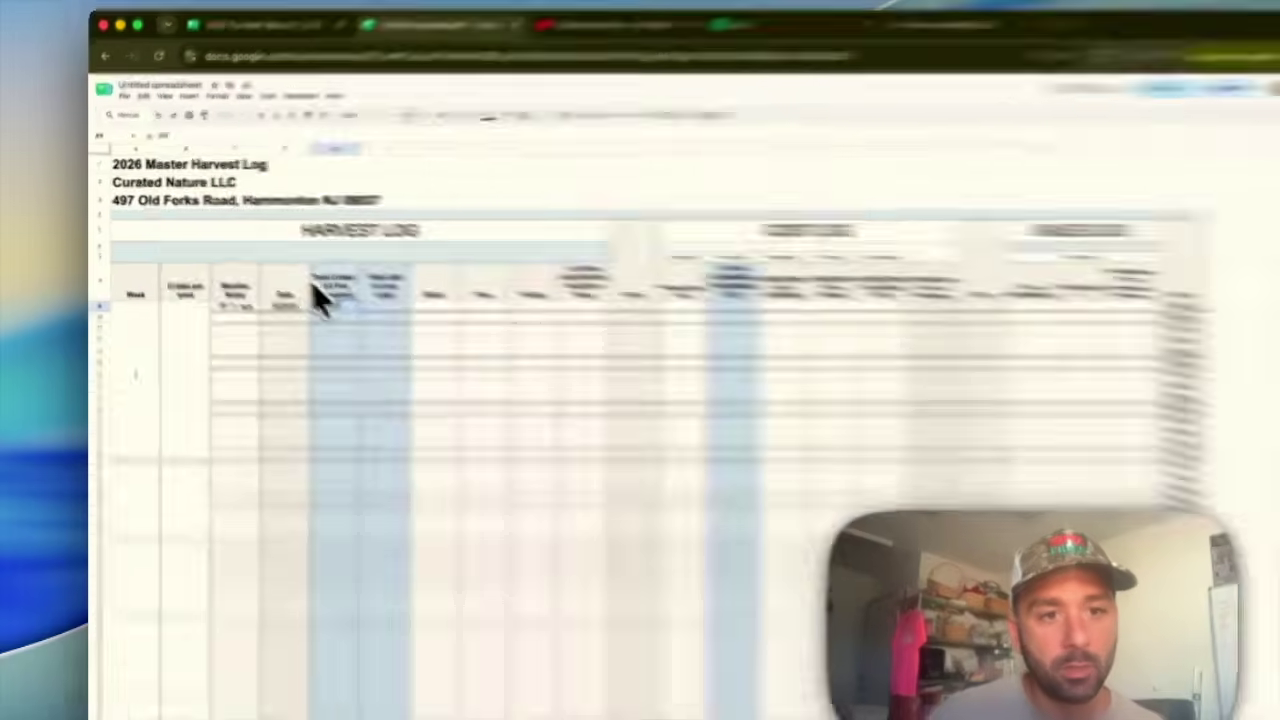
# Edit the total crates column header to specify 12- 1/2 Pint clamshells per crate.
pyautogui.click(320, 288)
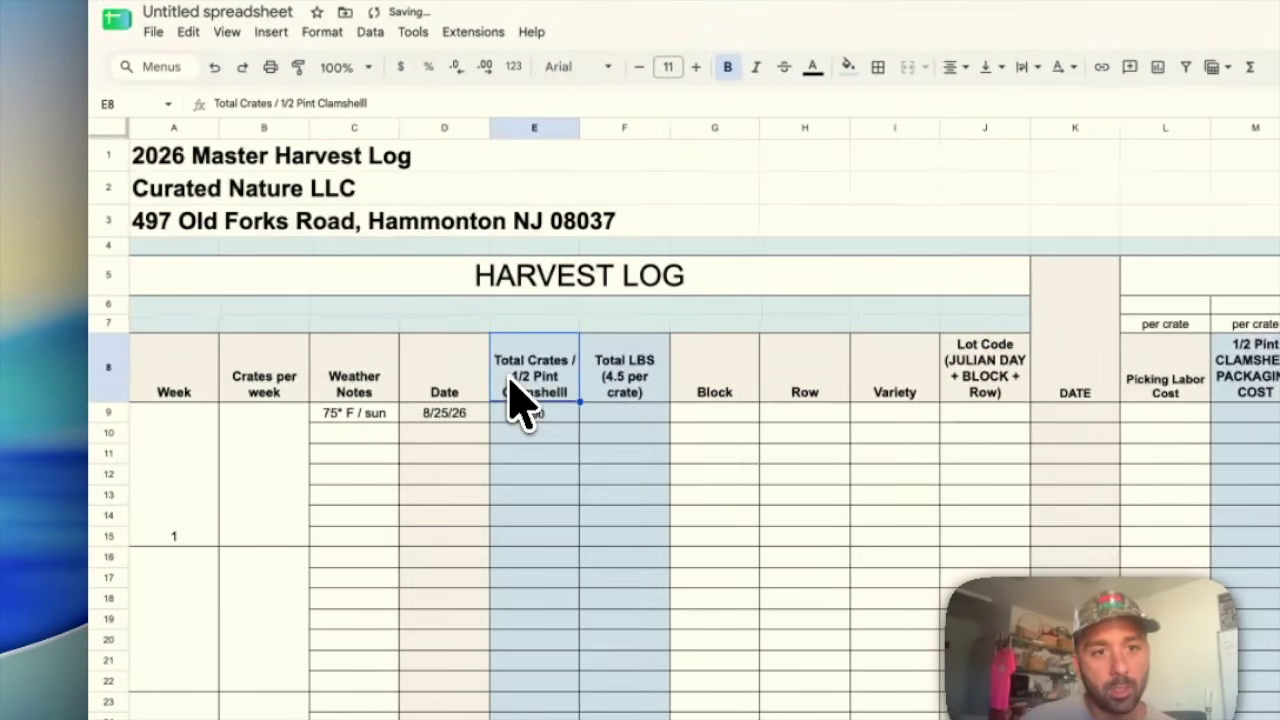
pyautogui.doubleClick(520, 395)
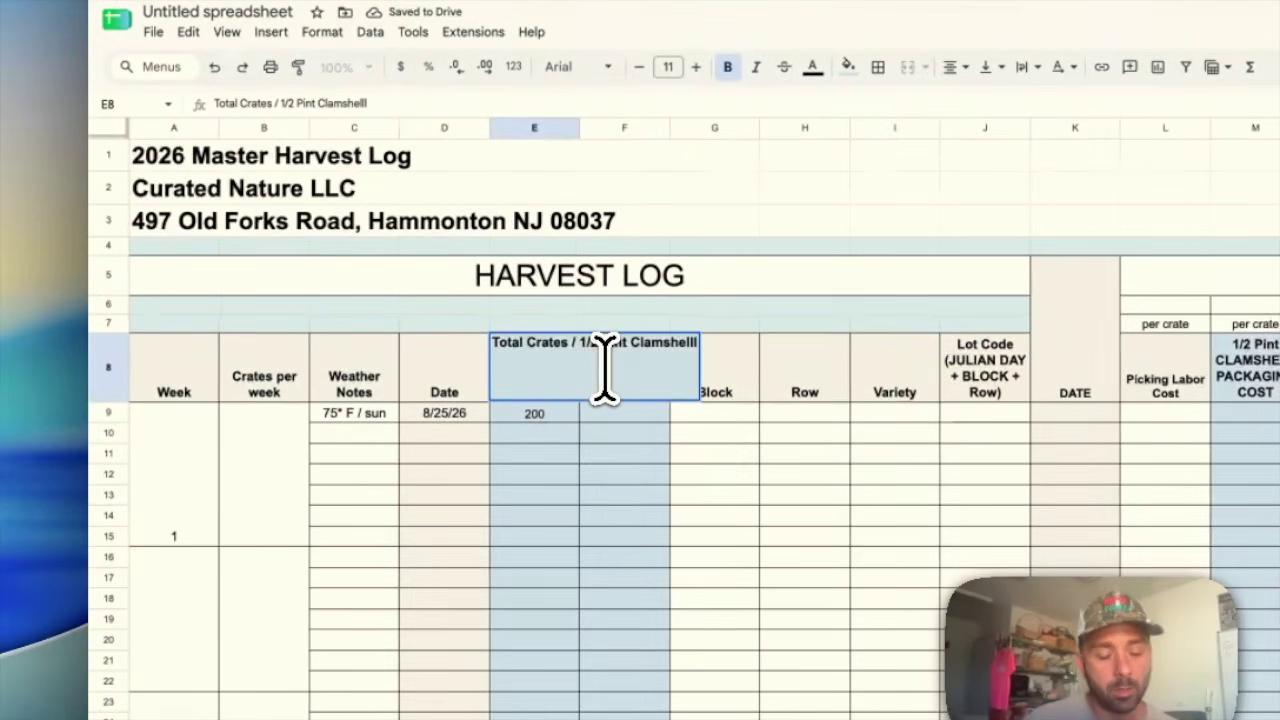
pyautogui.write('12')
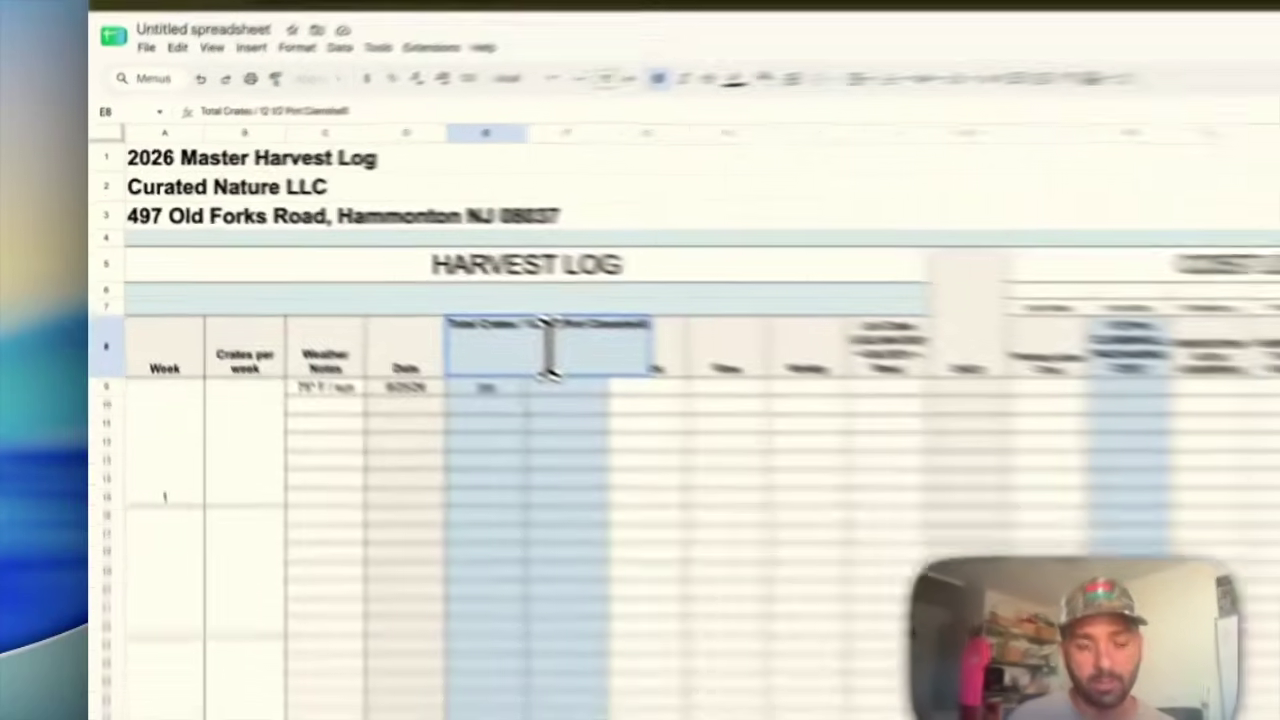
pyautogui.press('Return')
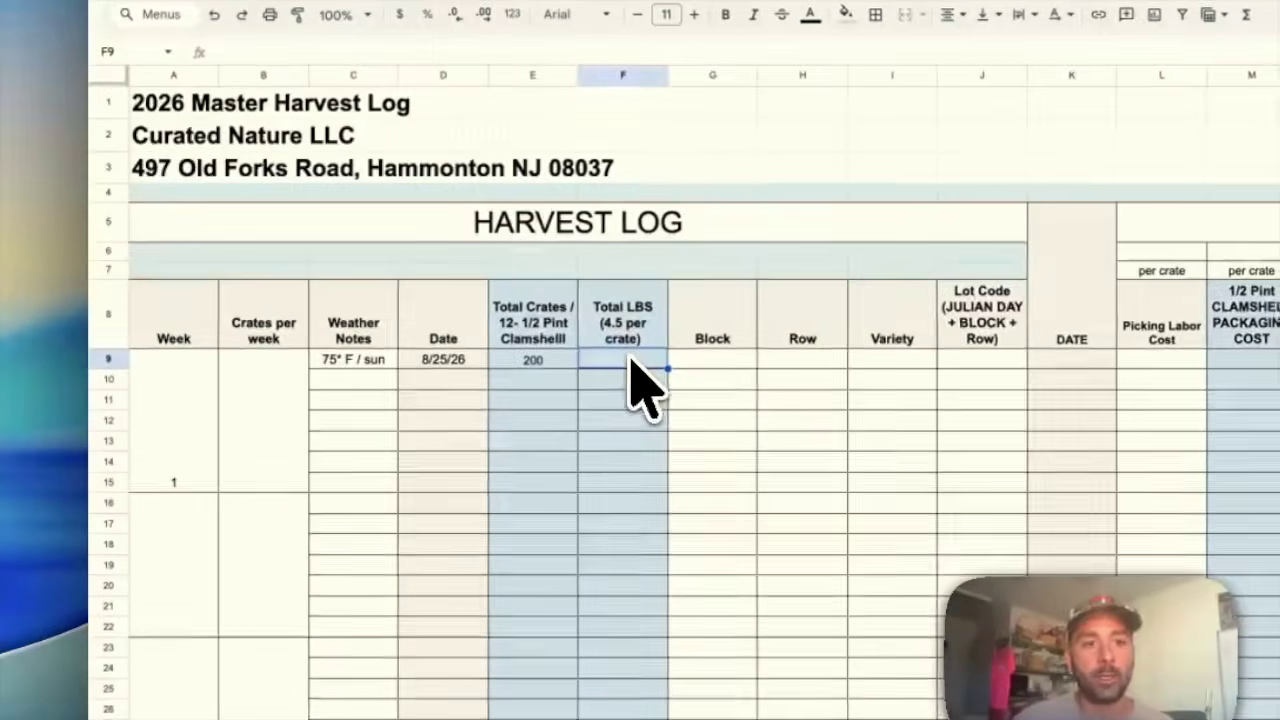
# Enter 900 as the total pounds and B1 as the block for the 8/25/26 harvest.
pyautogui.click(359, 294)
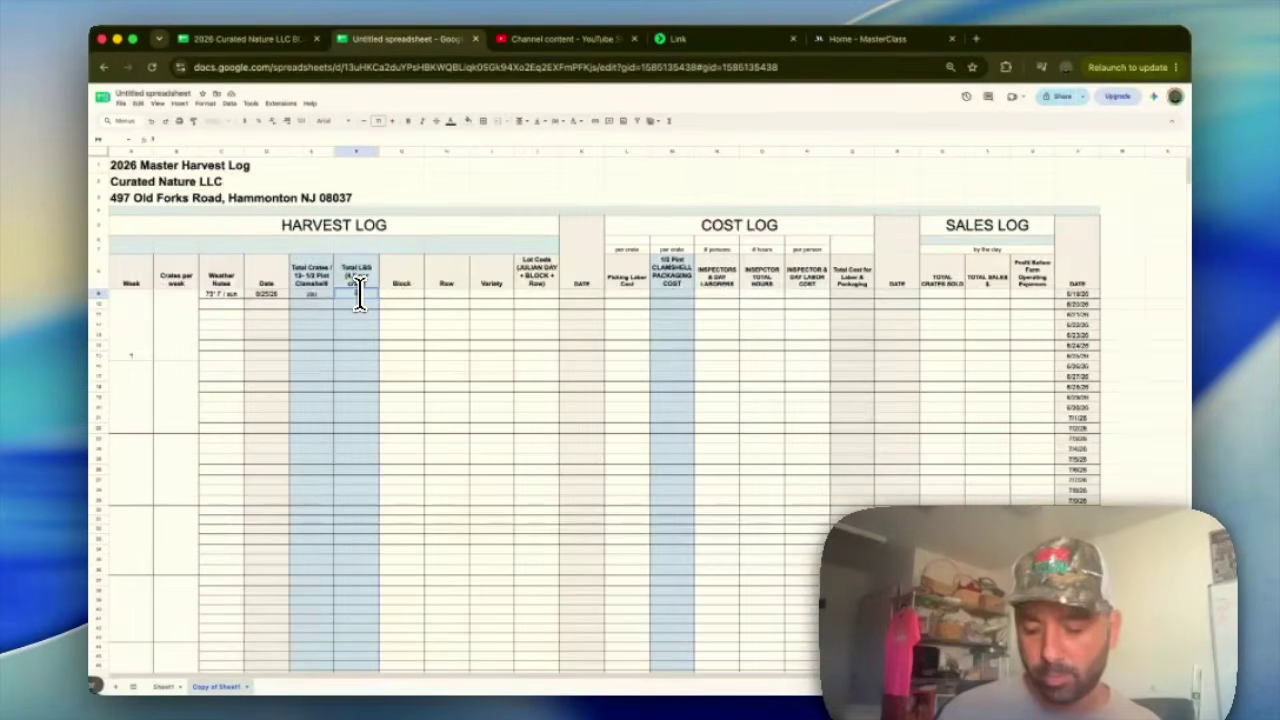
pyautogui.write('900')
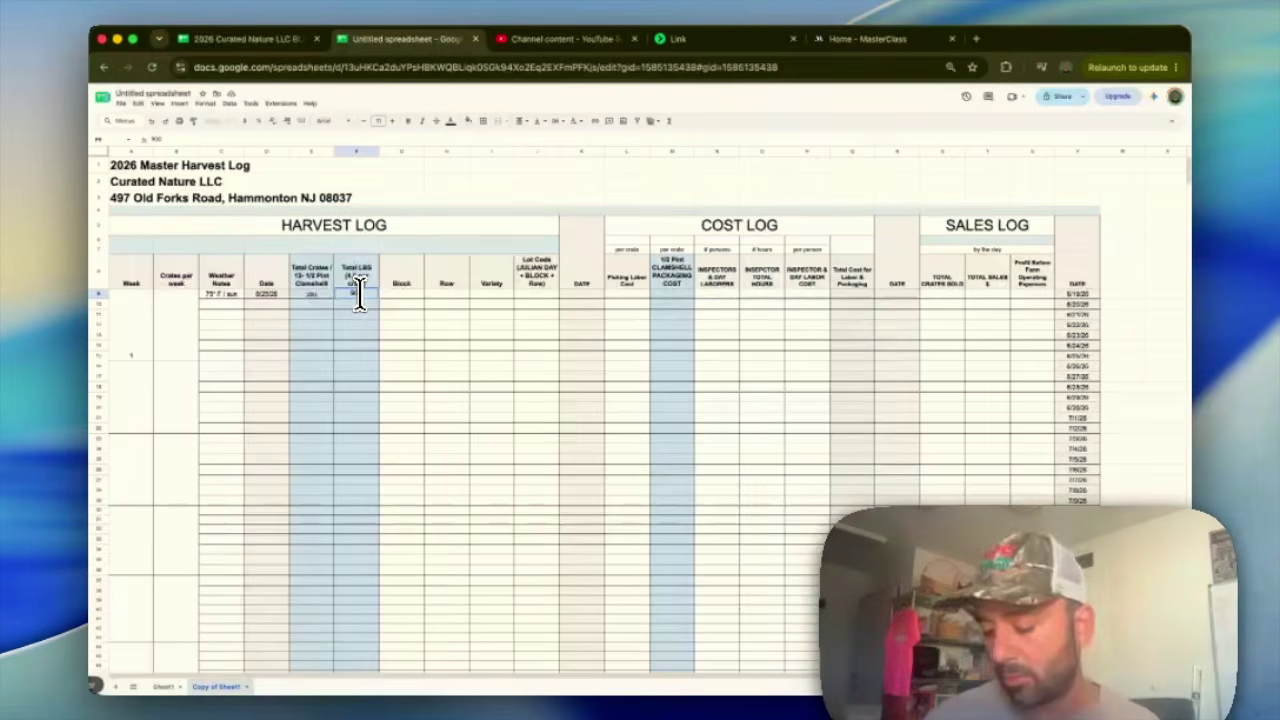
pyautogui.click(397, 296)
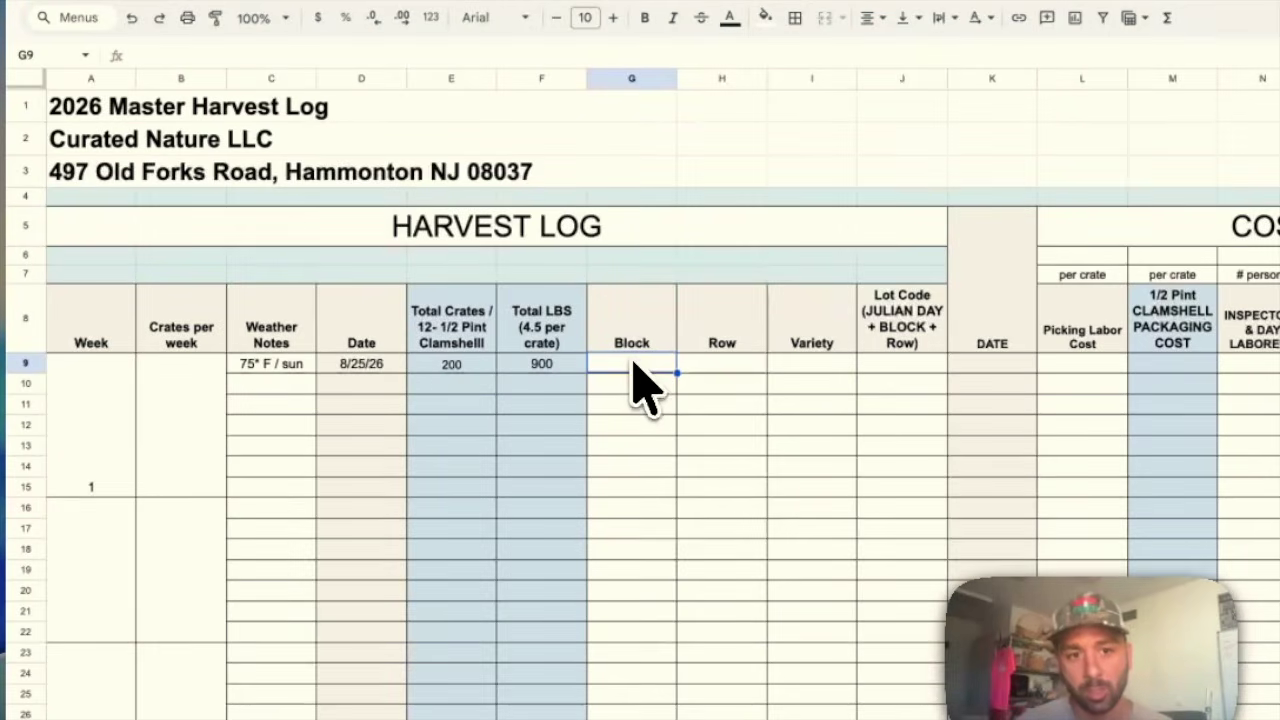
pyautogui.doubleClick(641, 363)
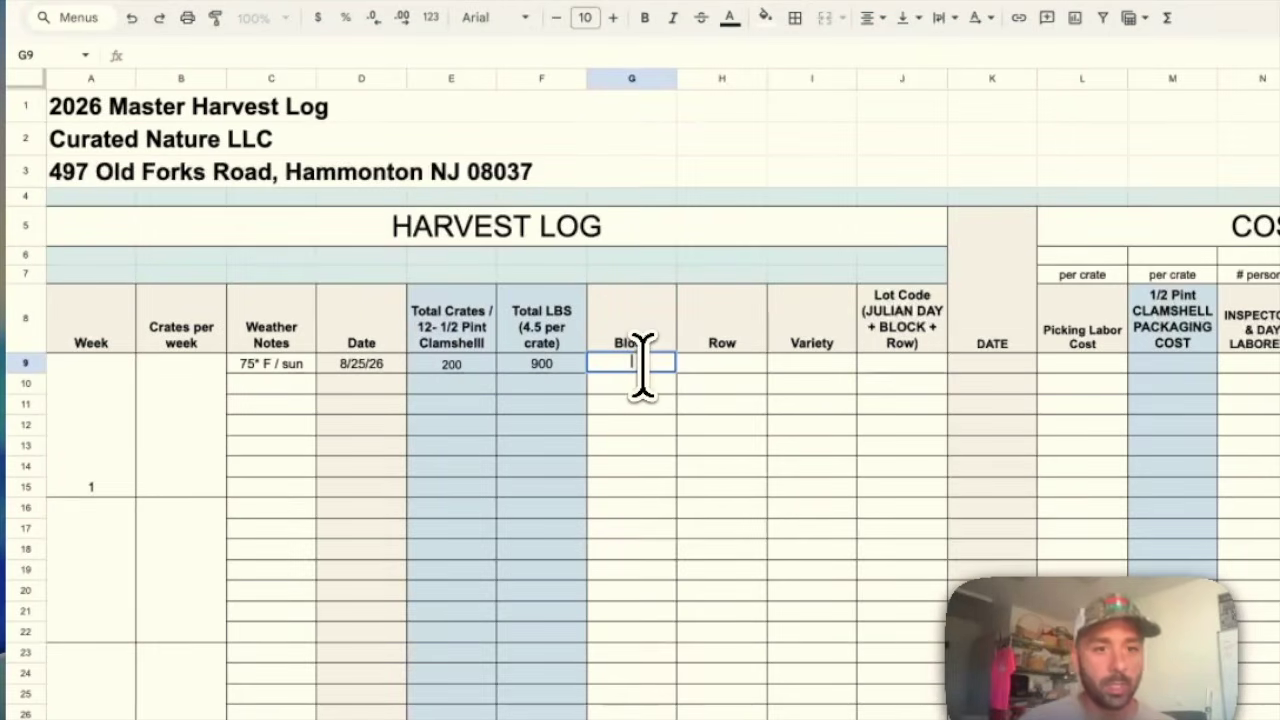
pyautogui.write('B1')
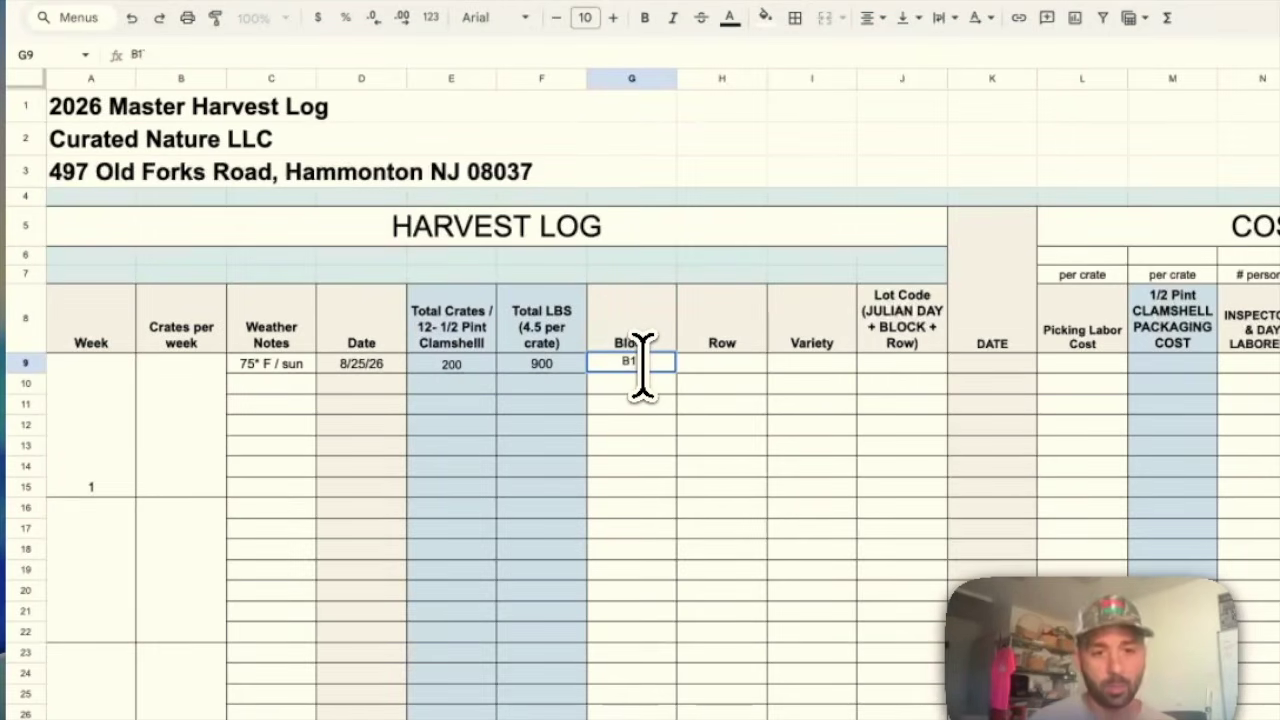
# Enter Row 1-37 as the row and Caddo & Von as the variety for the 8/25/26 harvest.
pyautogui.click(705, 365)
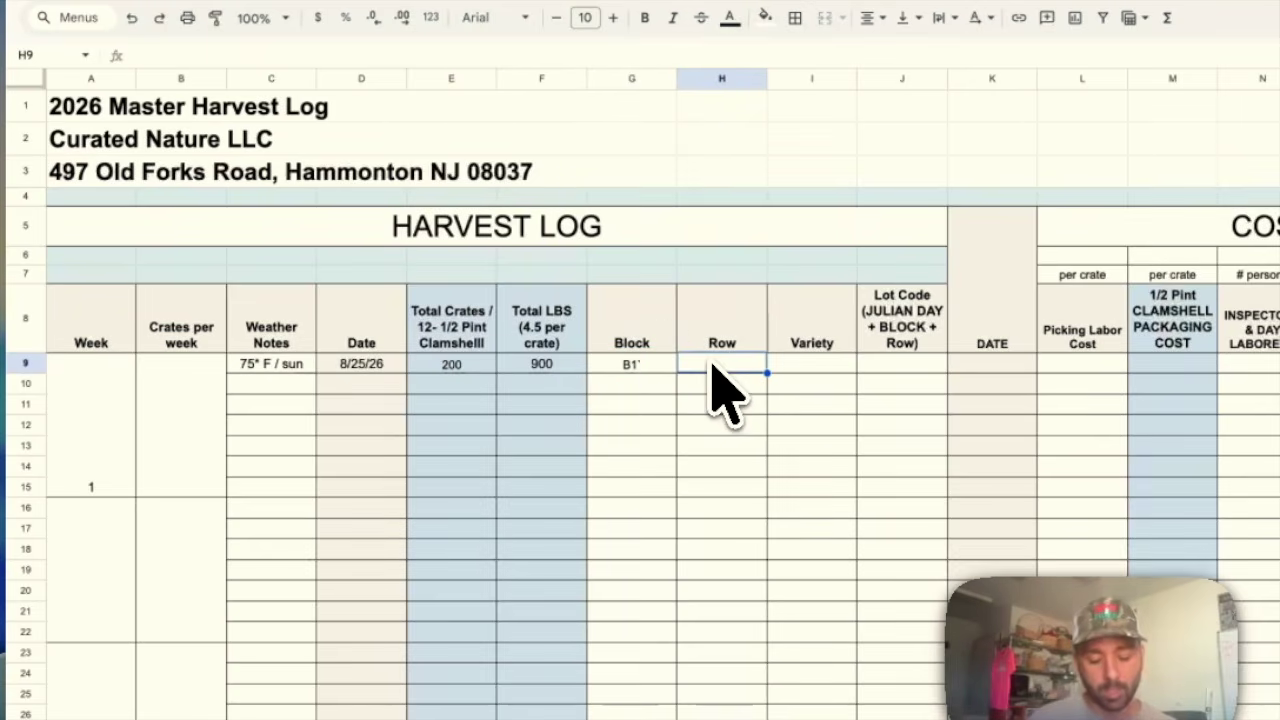
pyautogui.write('Row 1-27')
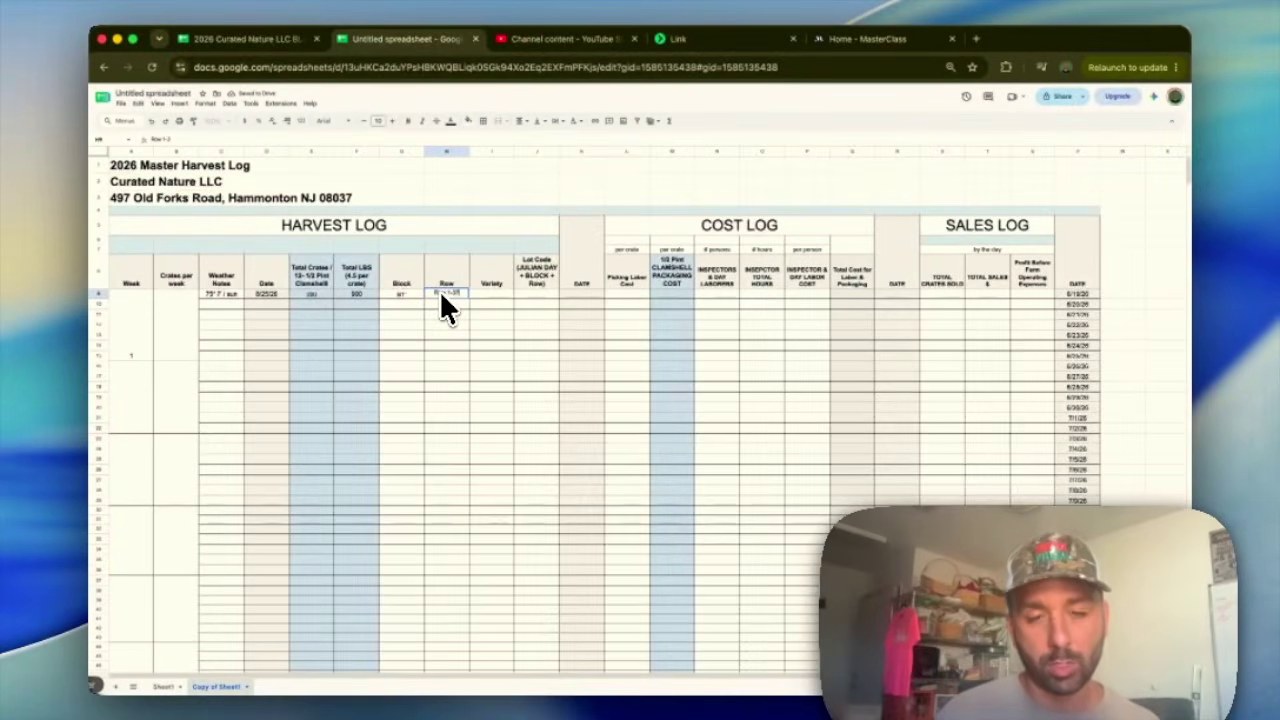
pyautogui.press('Return')
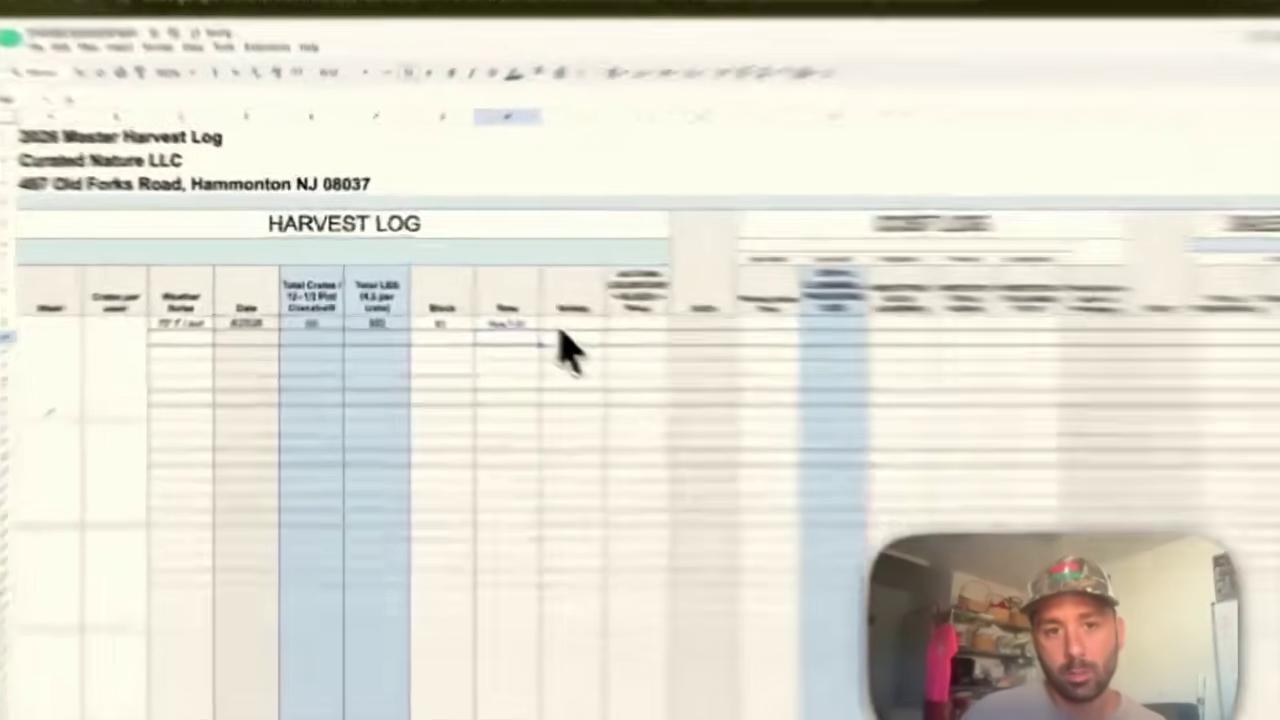
pyautogui.click(485, 298)
pyautogui.write('Cabot')
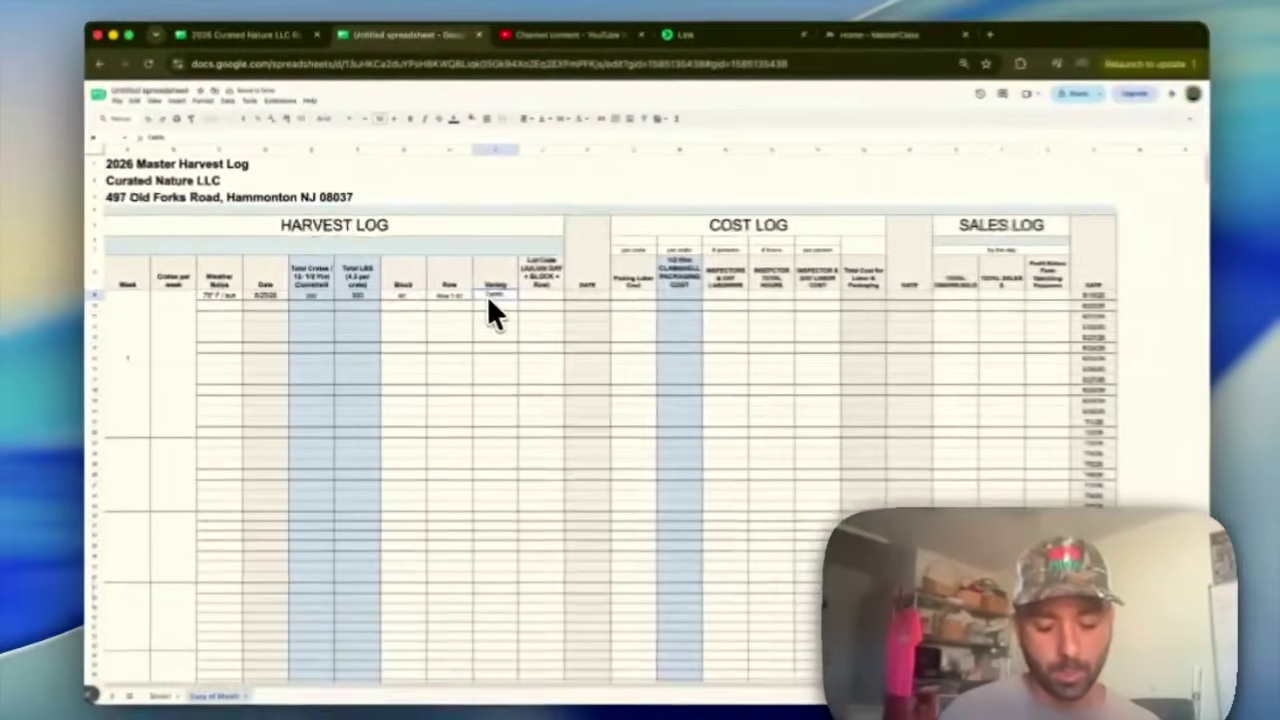
pyautogui.write(' & Von')
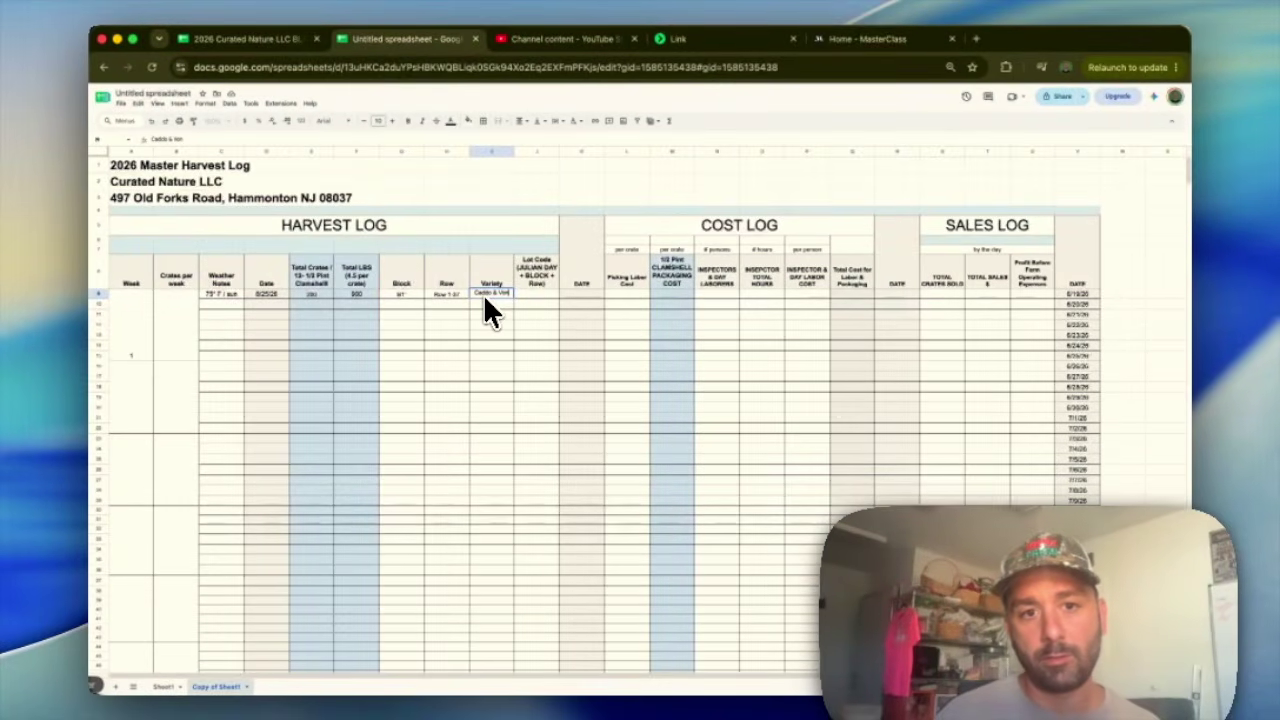
pyautogui.press('Return')
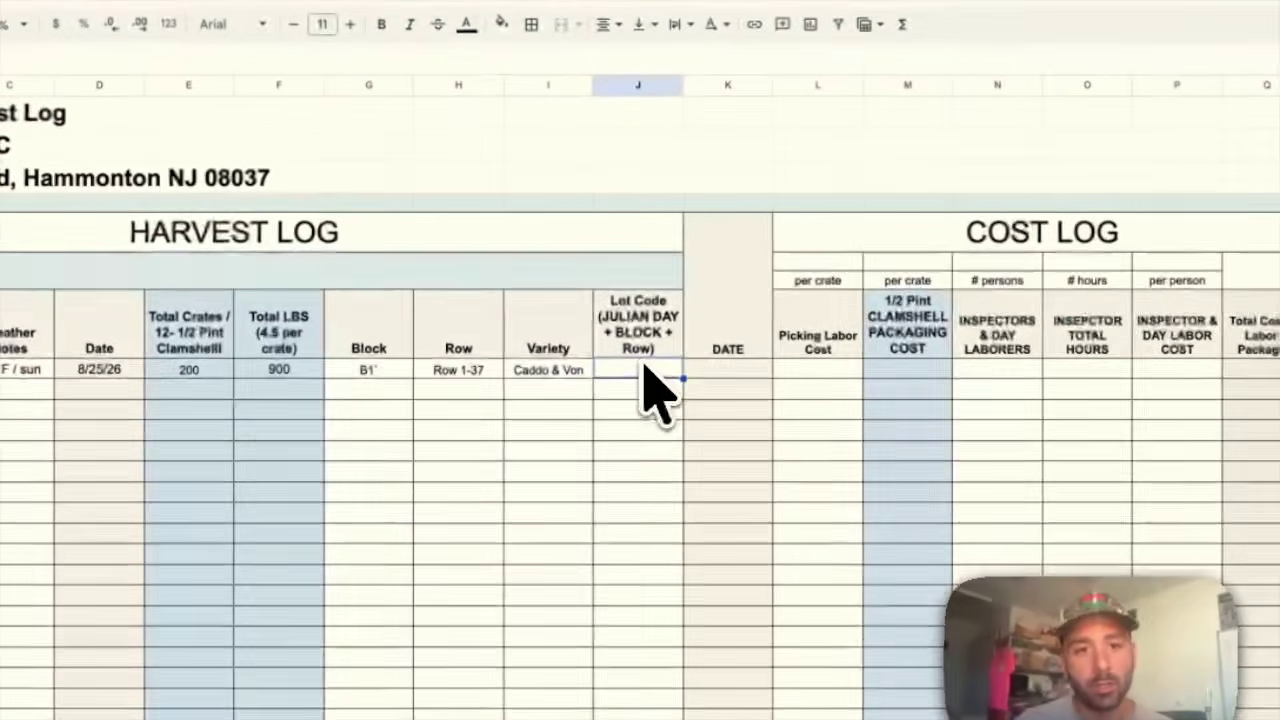
# Open the 8/25/26 row's lot code cell for editing and search Google for "julian date" in a new browser tab.
pyautogui.click(538, 294)
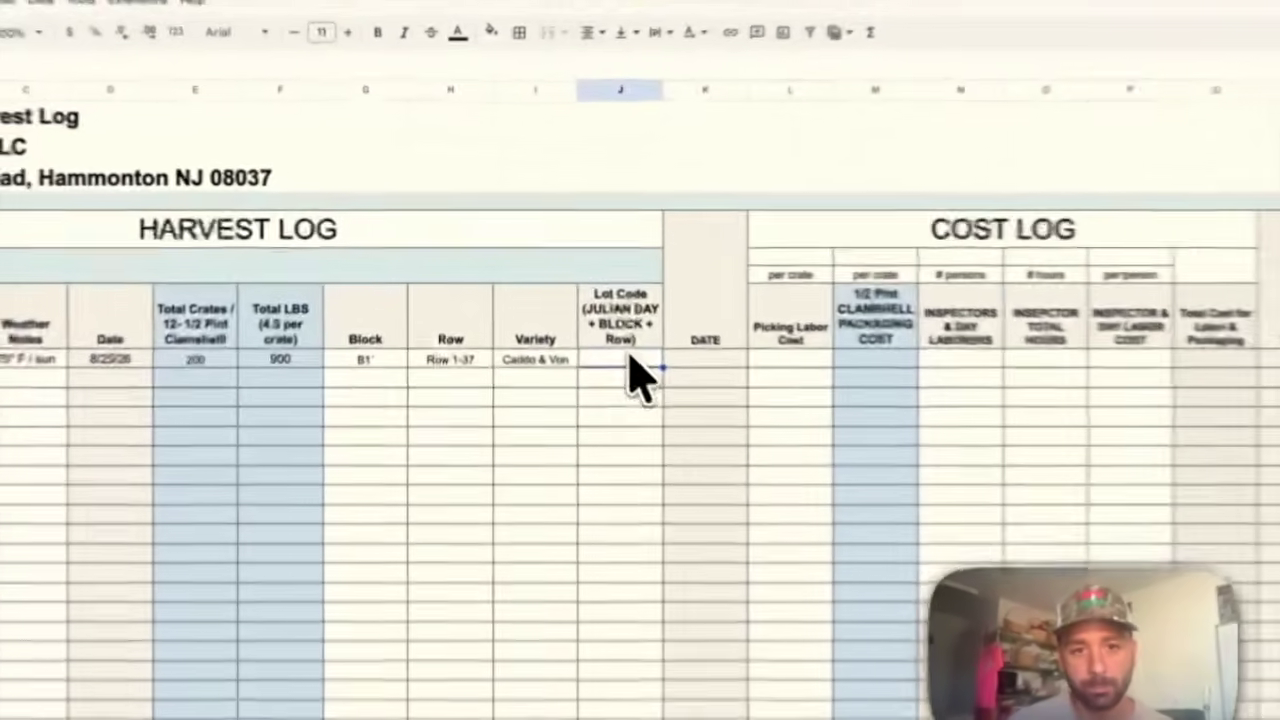
pyautogui.doubleClick(541, 295)
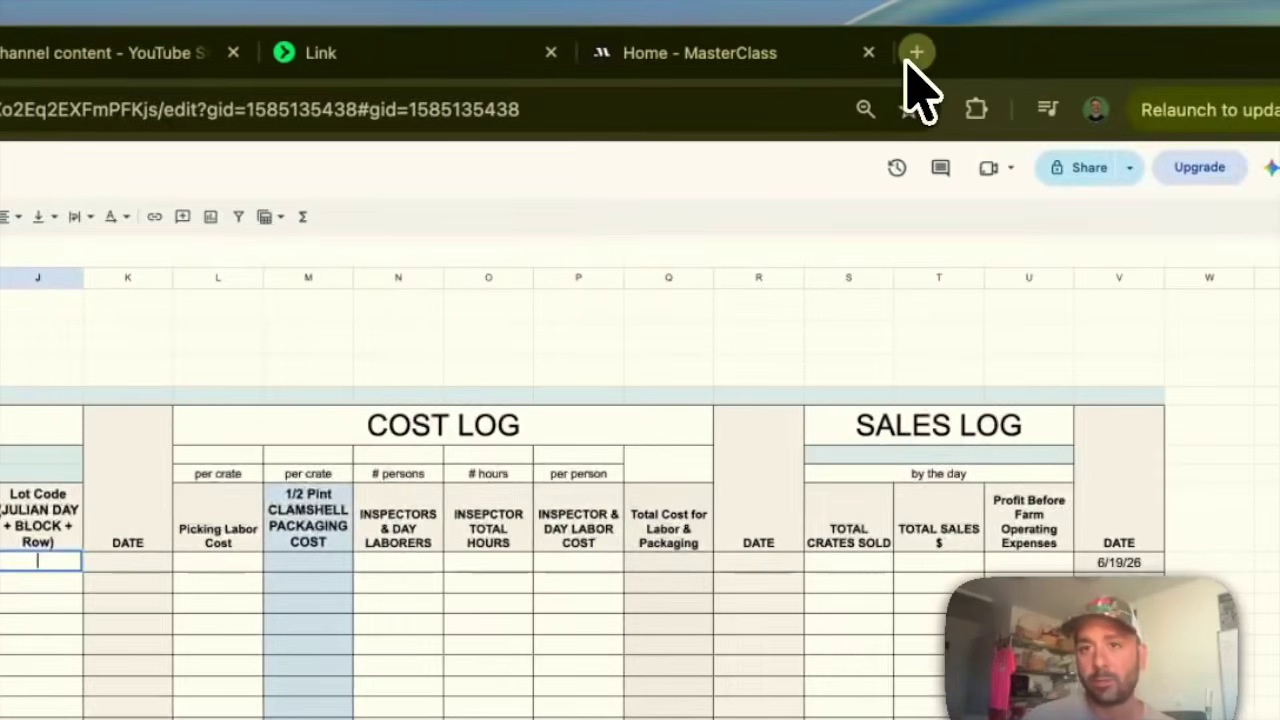
pyautogui.click(913, 52)
pyautogui.write('j')
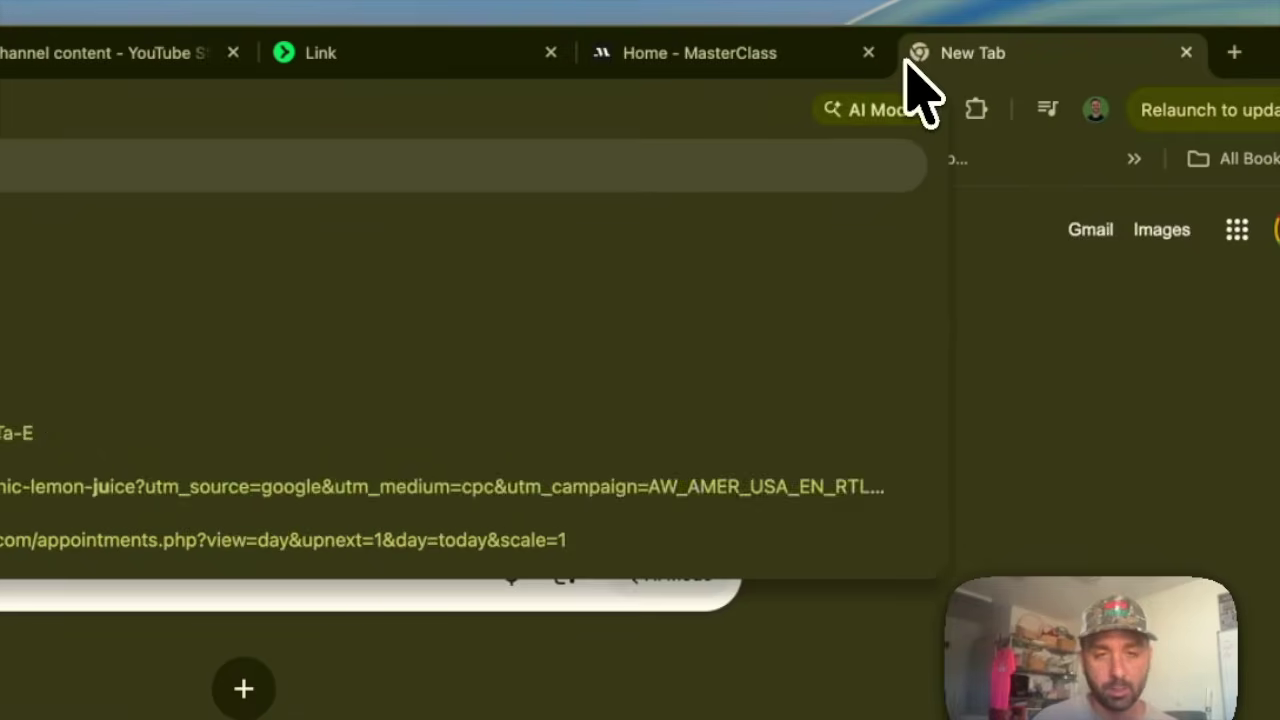
pyautogui.press('Return')
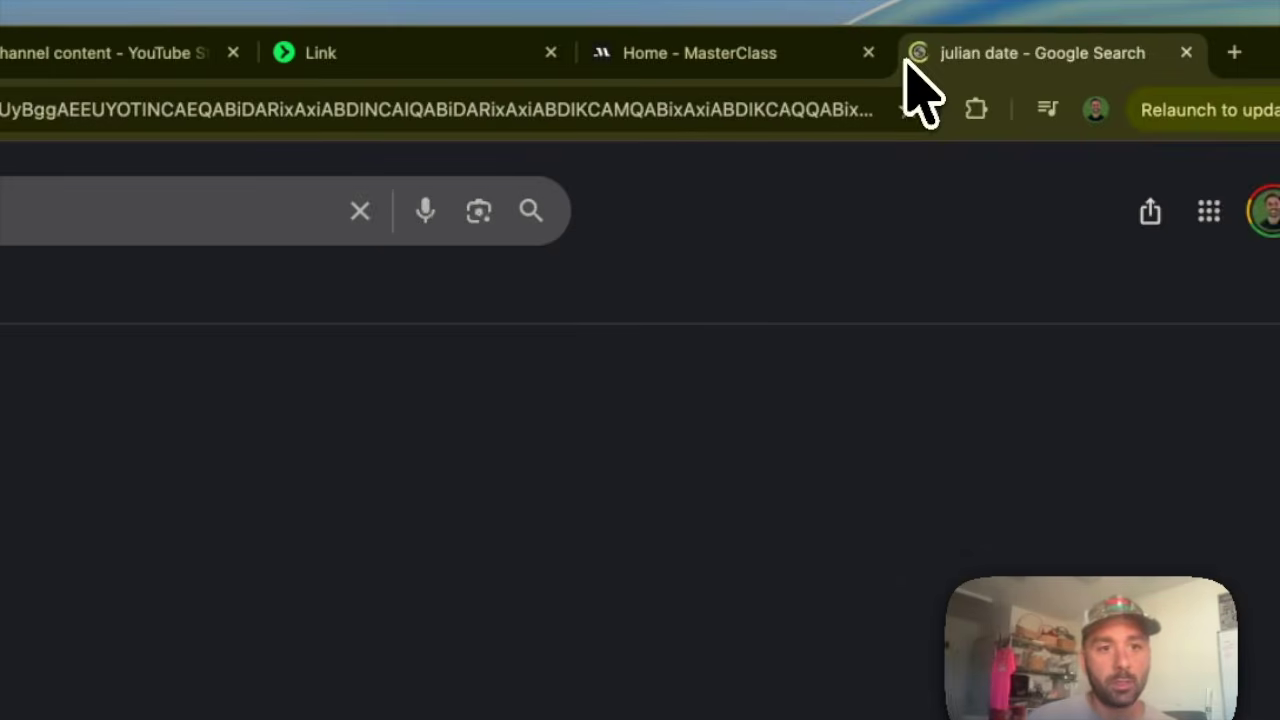
# Refine the search to "julian date today" and highlight today's 5-digit Julian date in the results.
pyautogui.click(435, 206)
pyautogui.write('mtpdau')
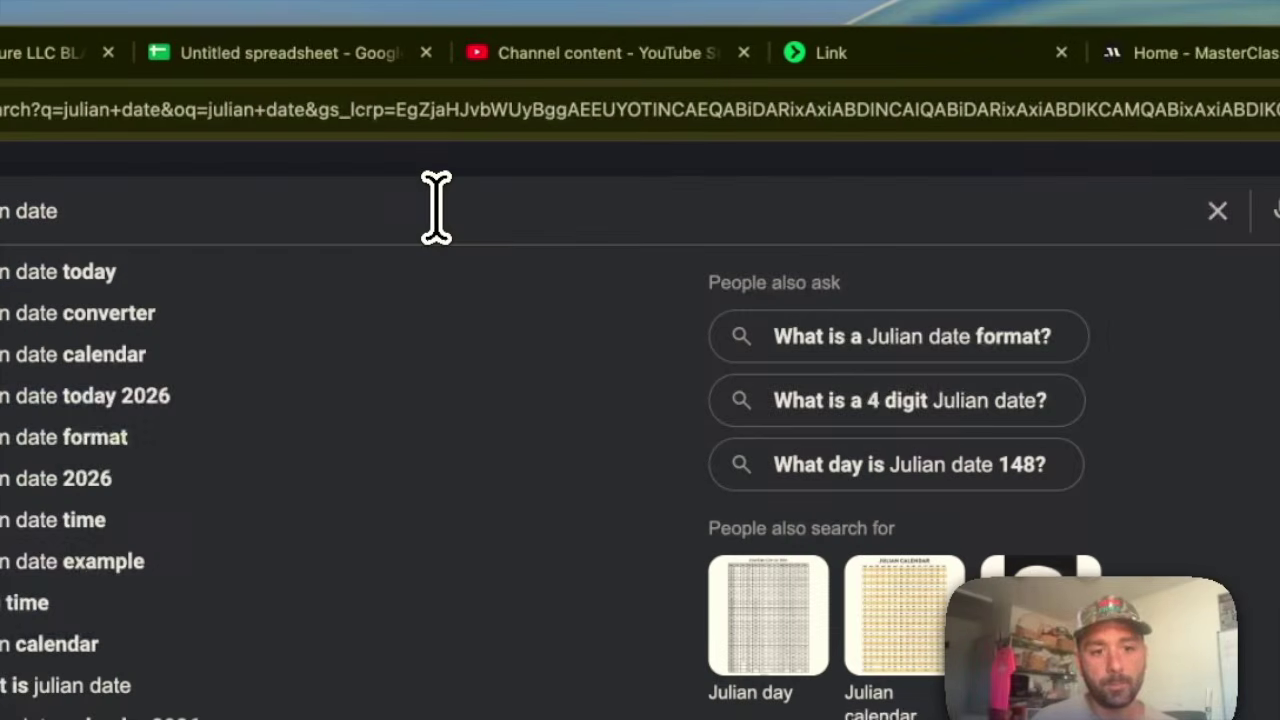
pyautogui.press('BackSpace')
pyautogui.press('BackSpace')
pyautogui.press('BackSpace')
pyautogui.press('BackSpace')
pyautogui.press('BackSpace')
pyautogui.press('BackSpace')
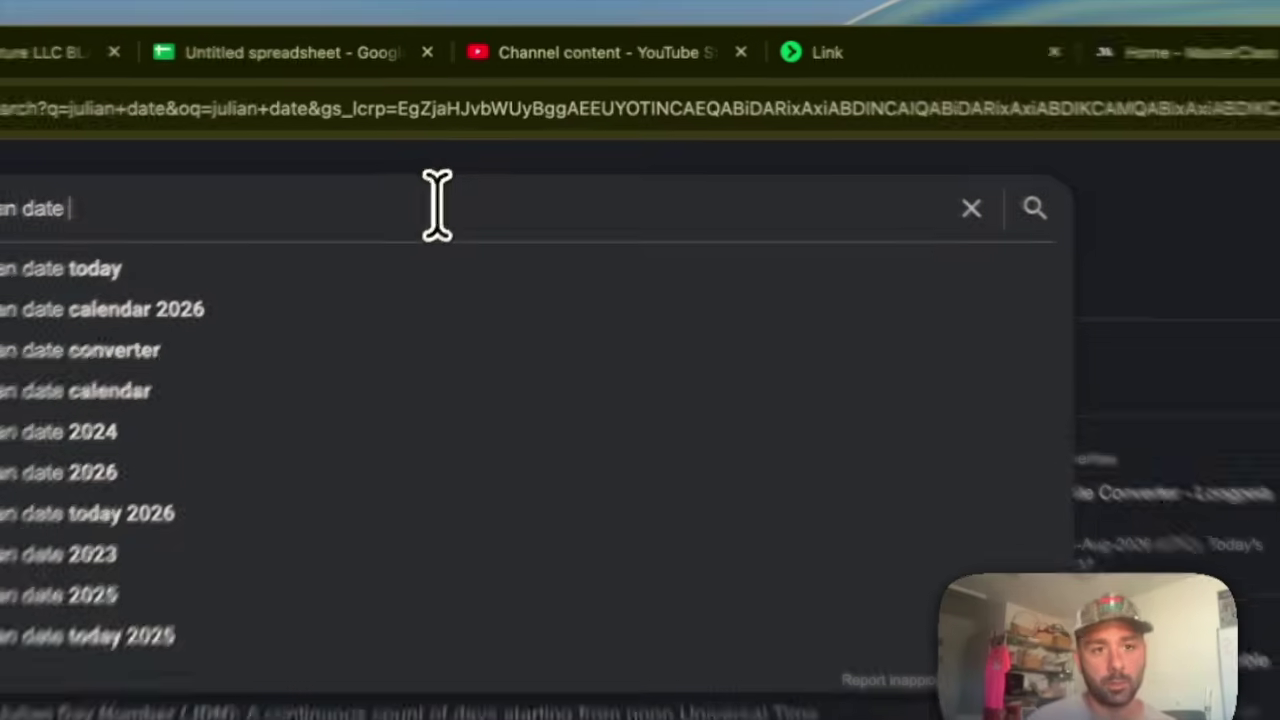
pyautogui.write('today')
pyautogui.press('Return')
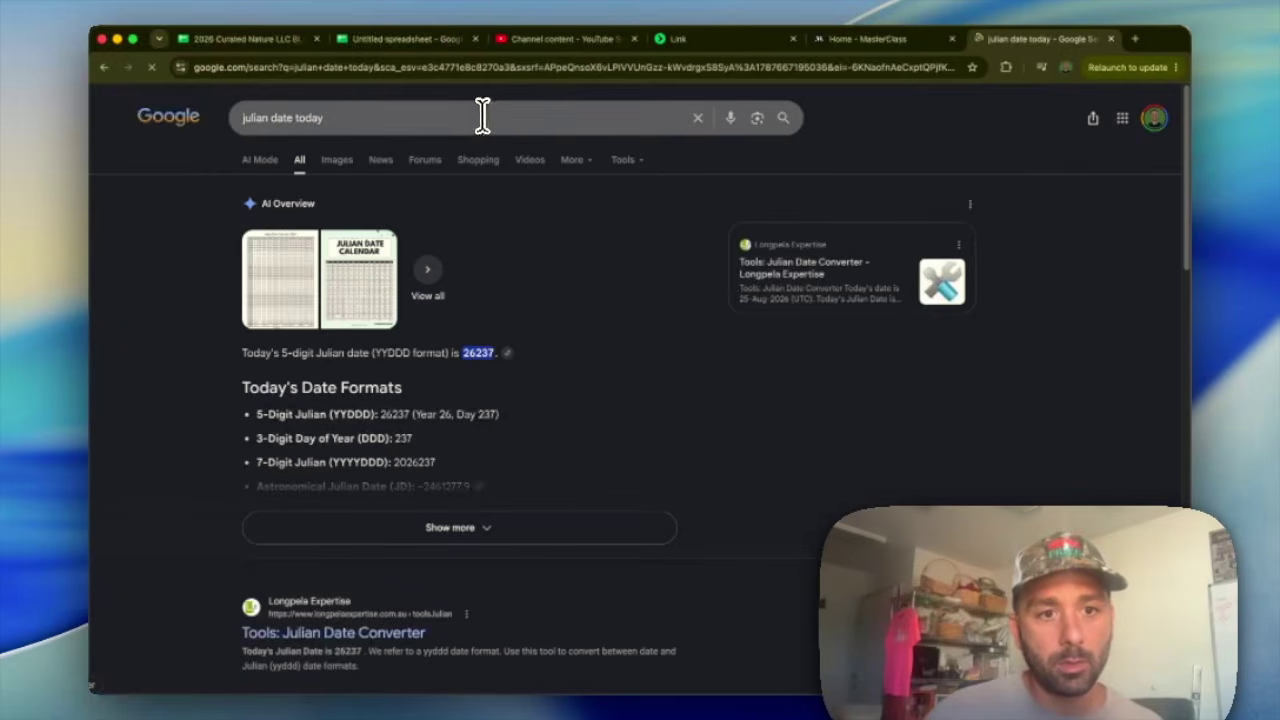
pyautogui.doubleClick(485, 353)
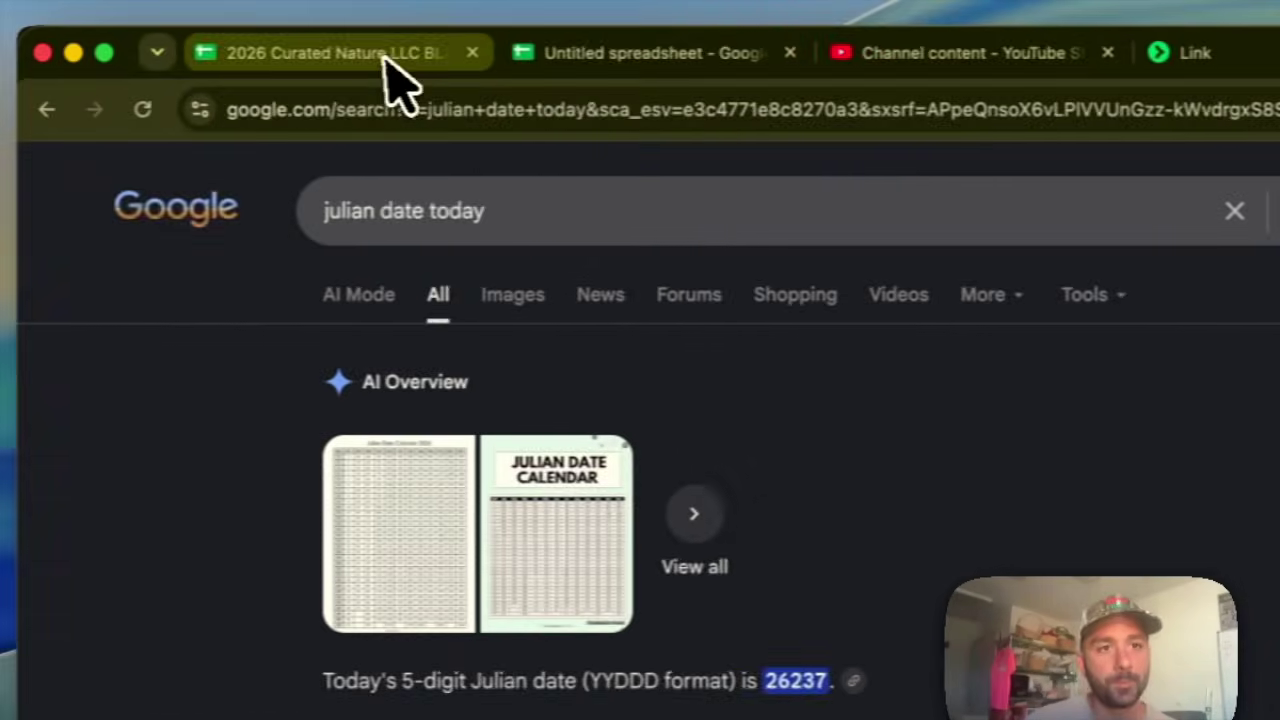
# Return to the harvest log copy and enter 237 B1R1-37 as the lot code for the 8/25/26 harvest.
pyautogui.click(394, 74)
pyautogui.click(546, 62)
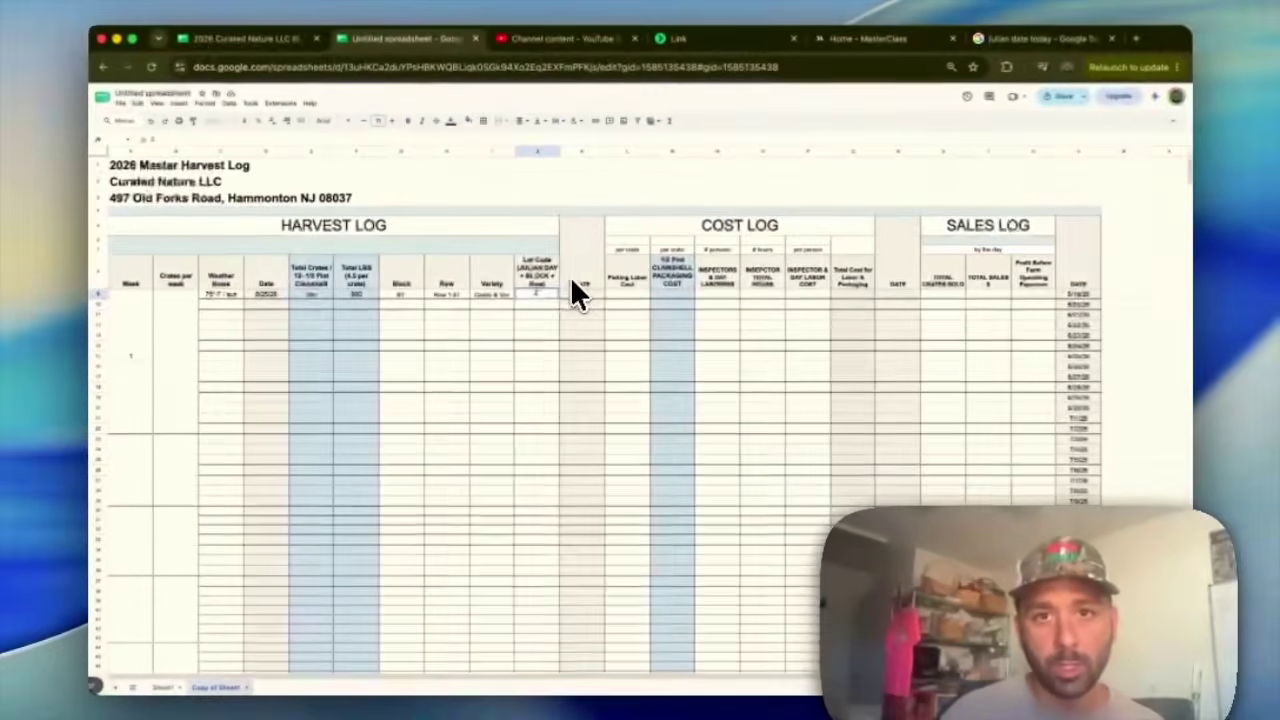
pyautogui.write('37')
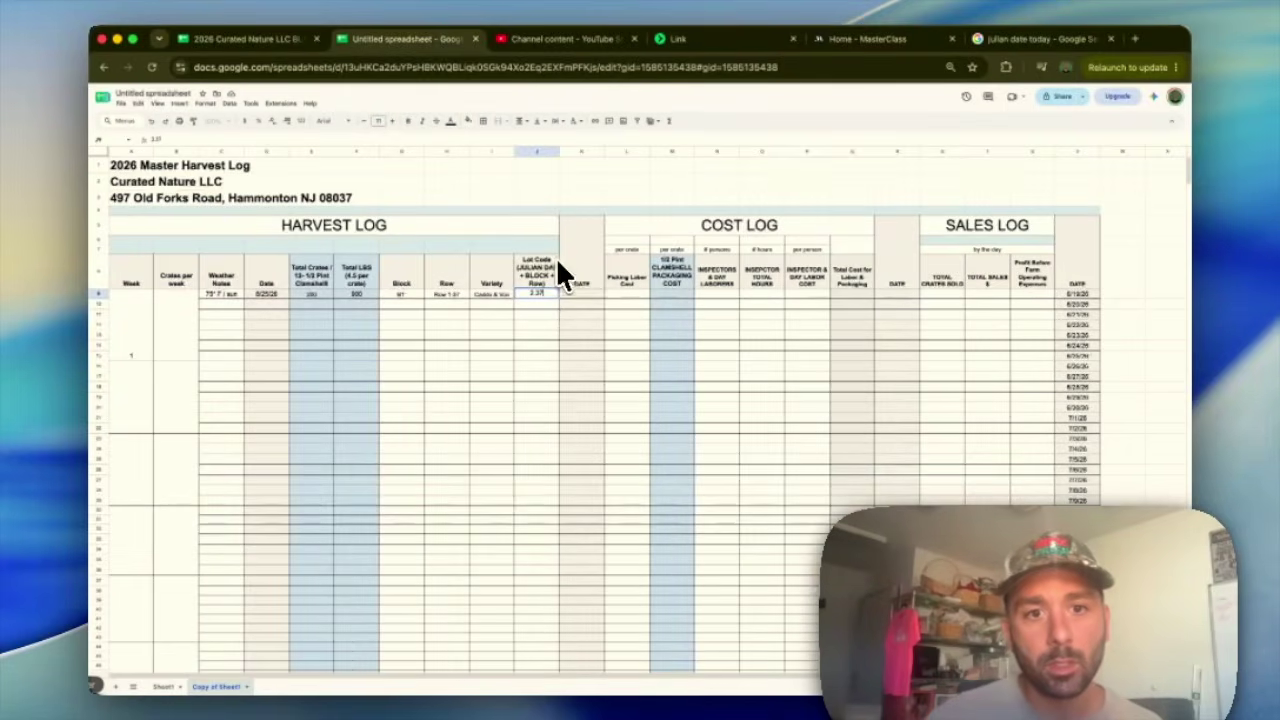
pyautogui.press('BackSpace')
pyautogui.press('BackSpace')
pyautogui.press('BackSpace')
pyautogui.write('37')
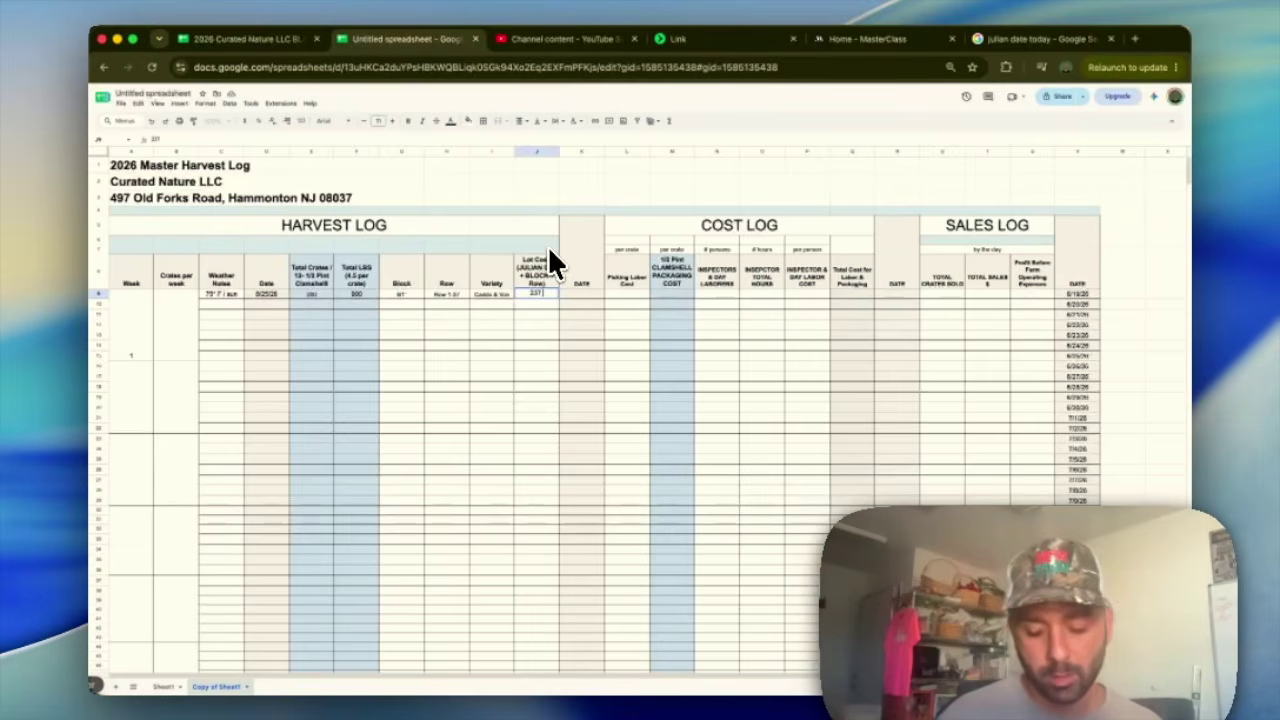
pyautogui.write('B')
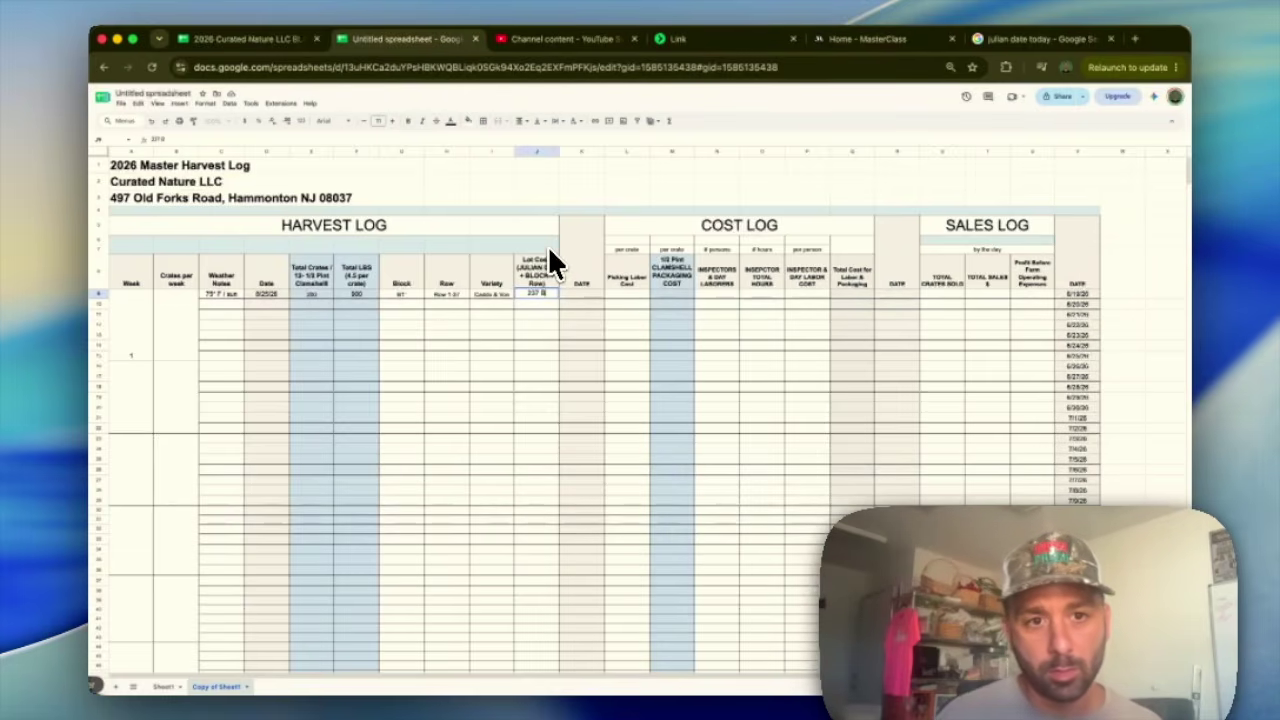
pyautogui.write('/1')
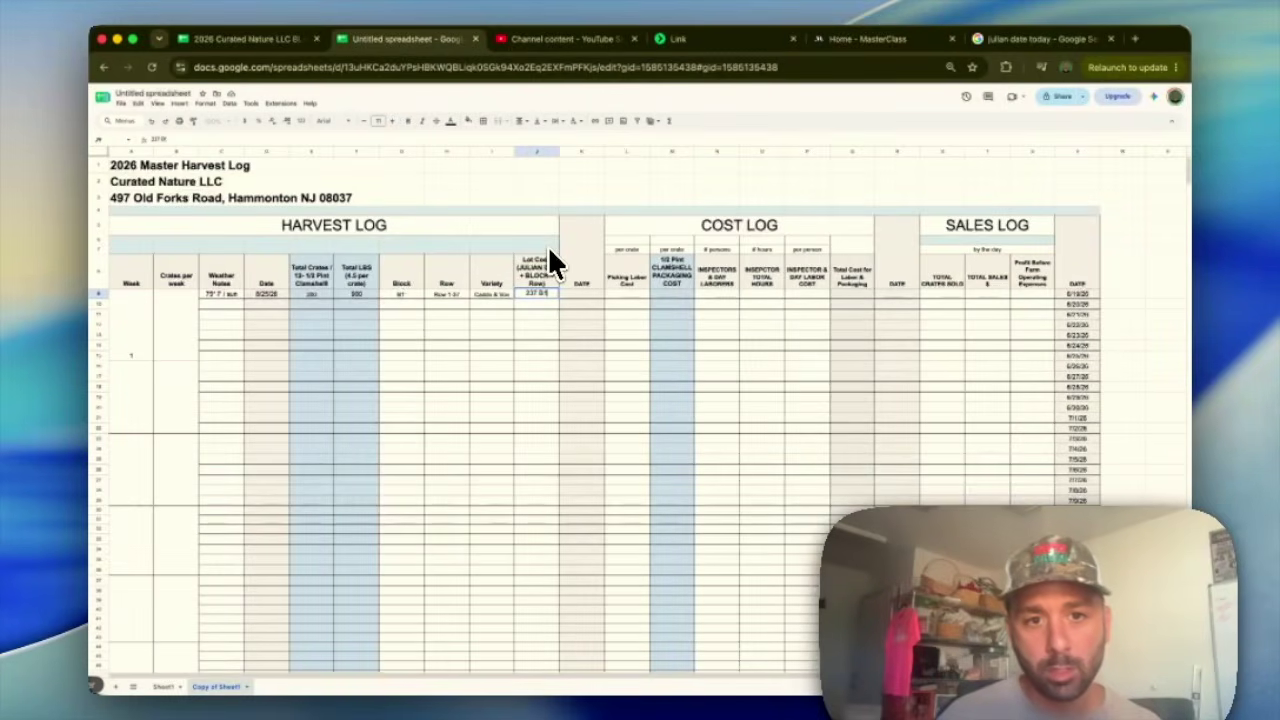
pyautogui.write('R1-37')
pyautogui.press('Return')
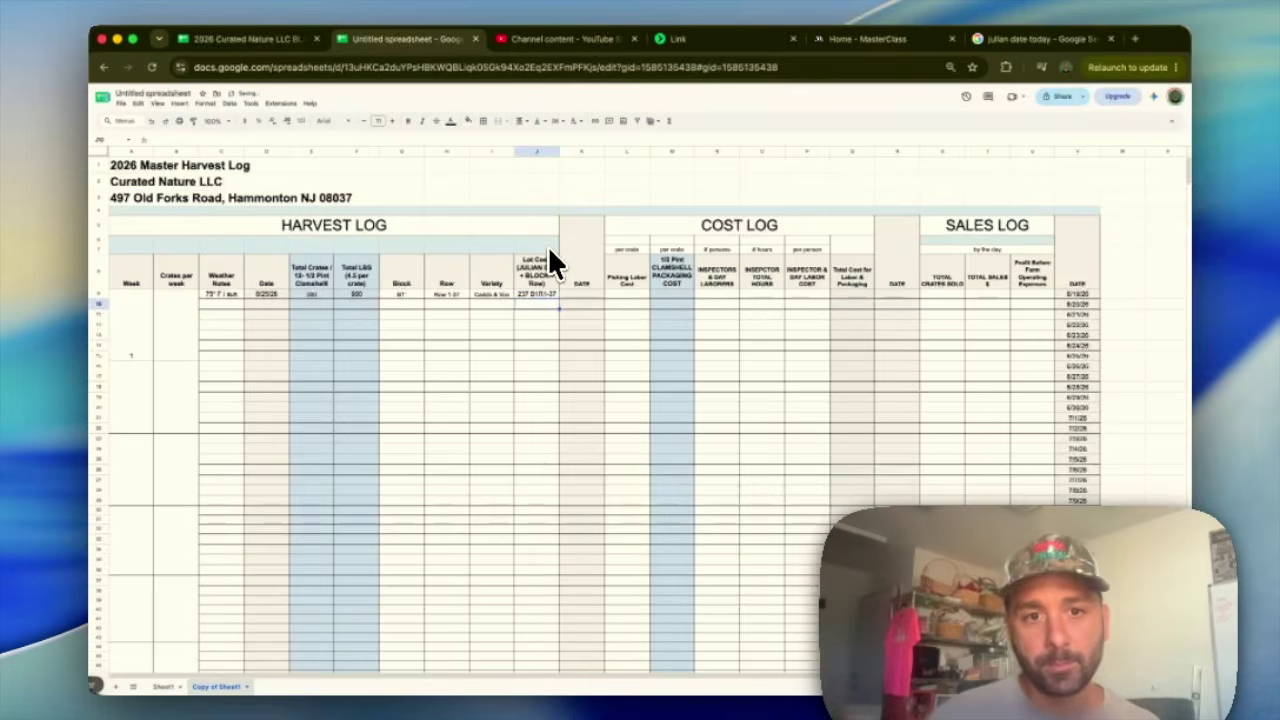
# Fill in 8/25/26 in the date column between the harvest log and the cost log for the first entry.
pyautogui.click(581, 296)
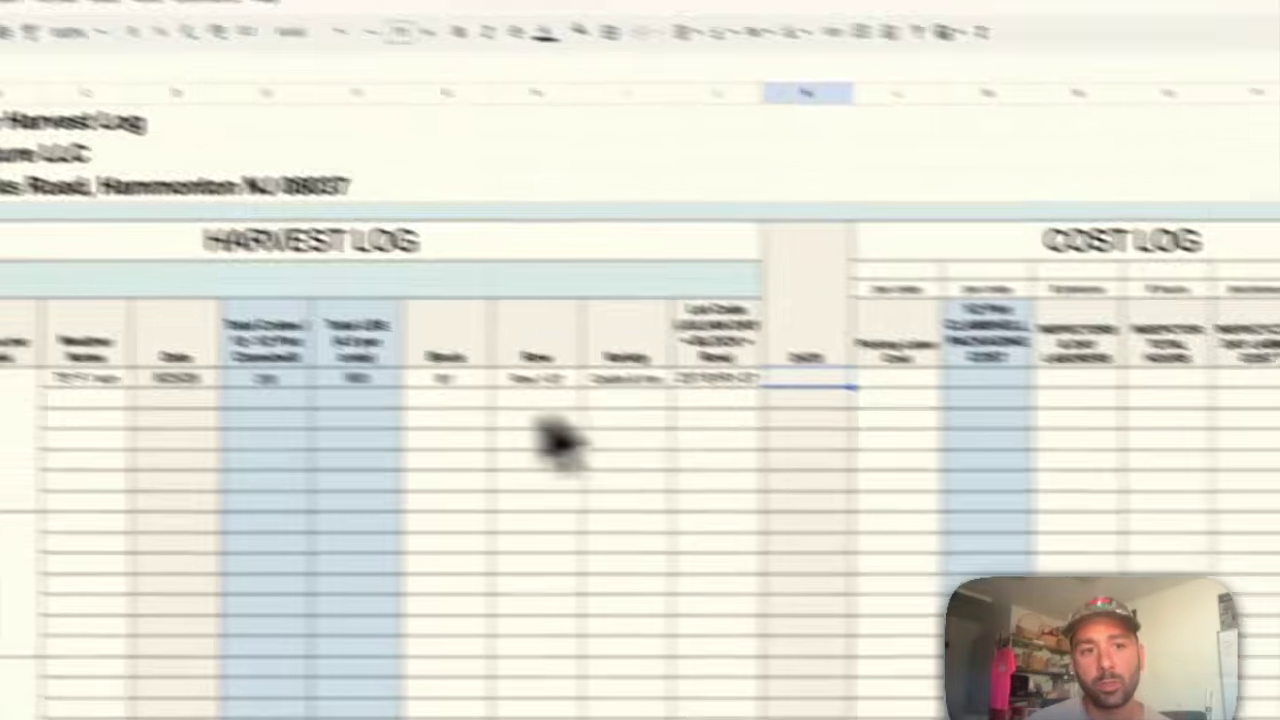
pyautogui.click(200, 380)
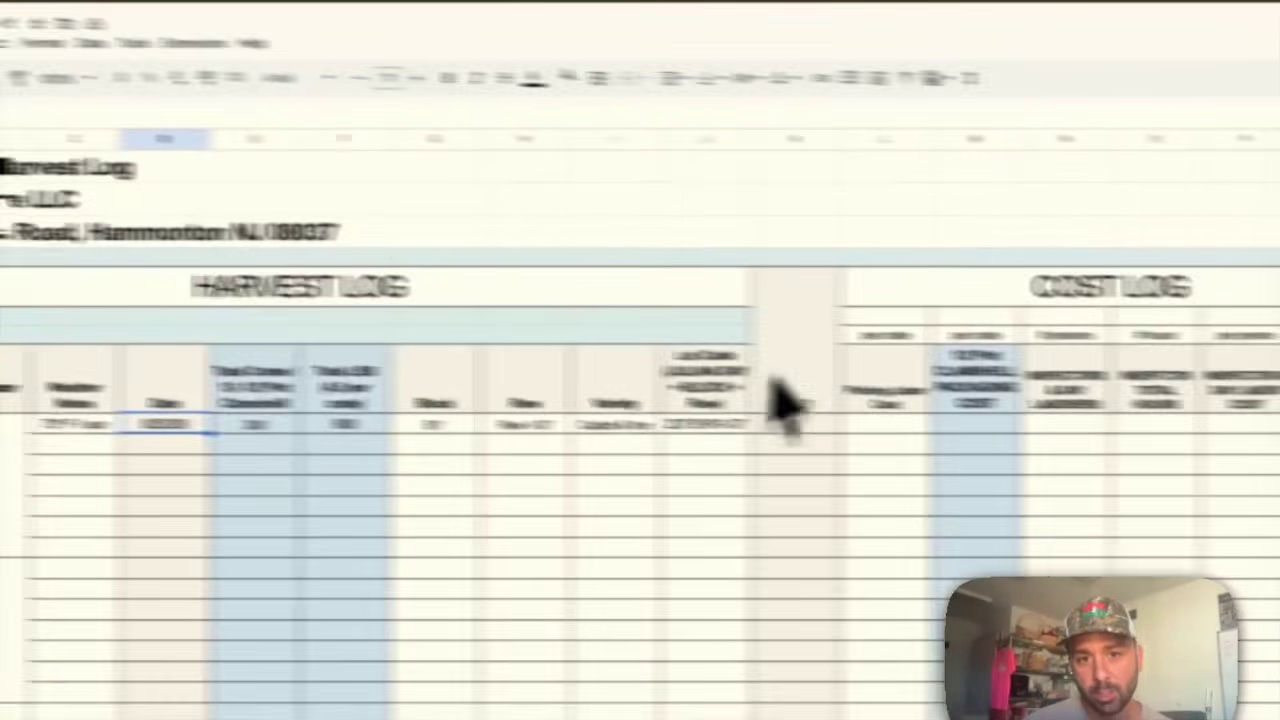
pyautogui.click(845, 427)
pyautogui.write('8/25/26')
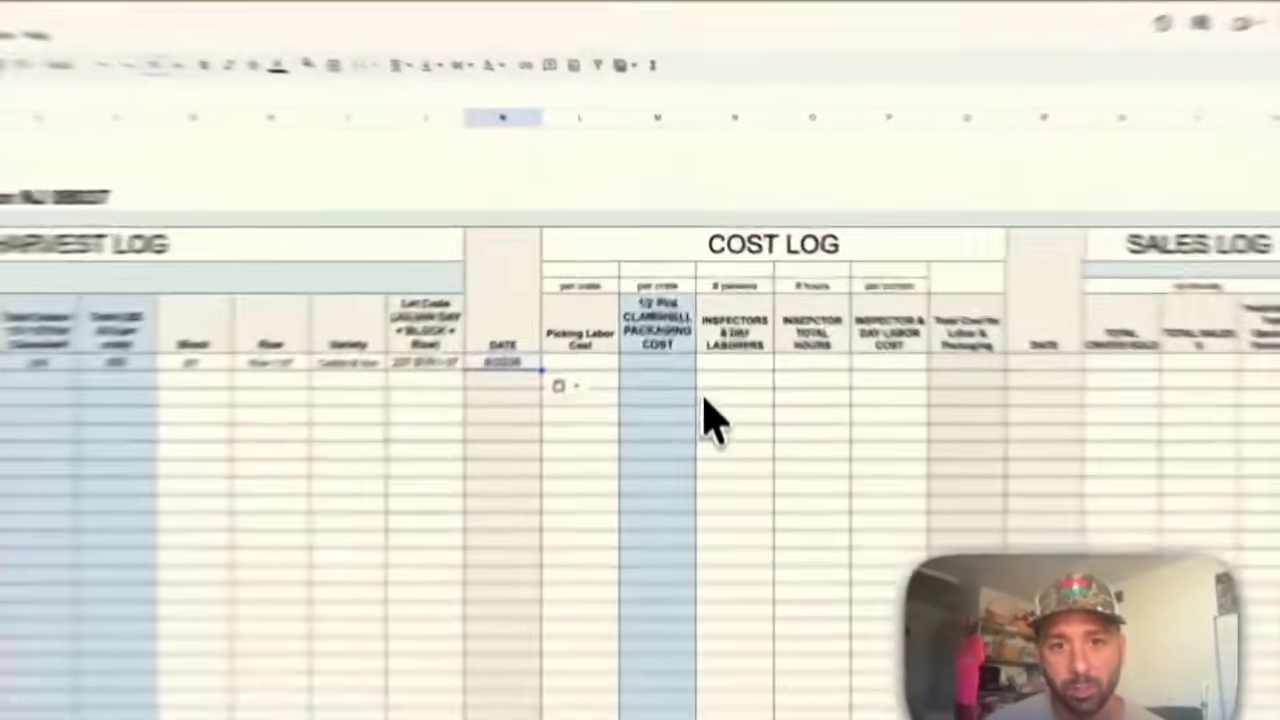
# Enter $5.60 as the per-crate rate above the Picking Labor Cost heading in the cost log.
pyautogui.click(700, 305)
pyautogui.click(635, 297)
pyautogui.doubleClick(576, 395)
pyautogui.click(583, 281)
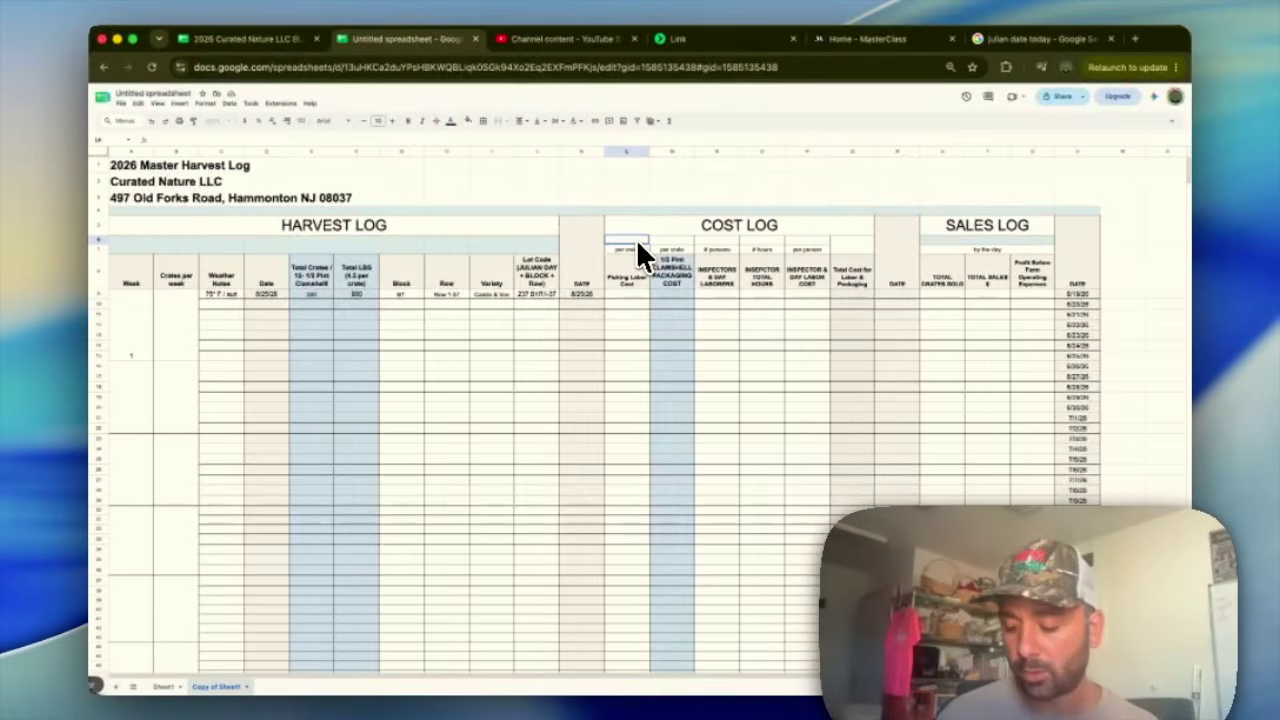
pyautogui.write('5.00')
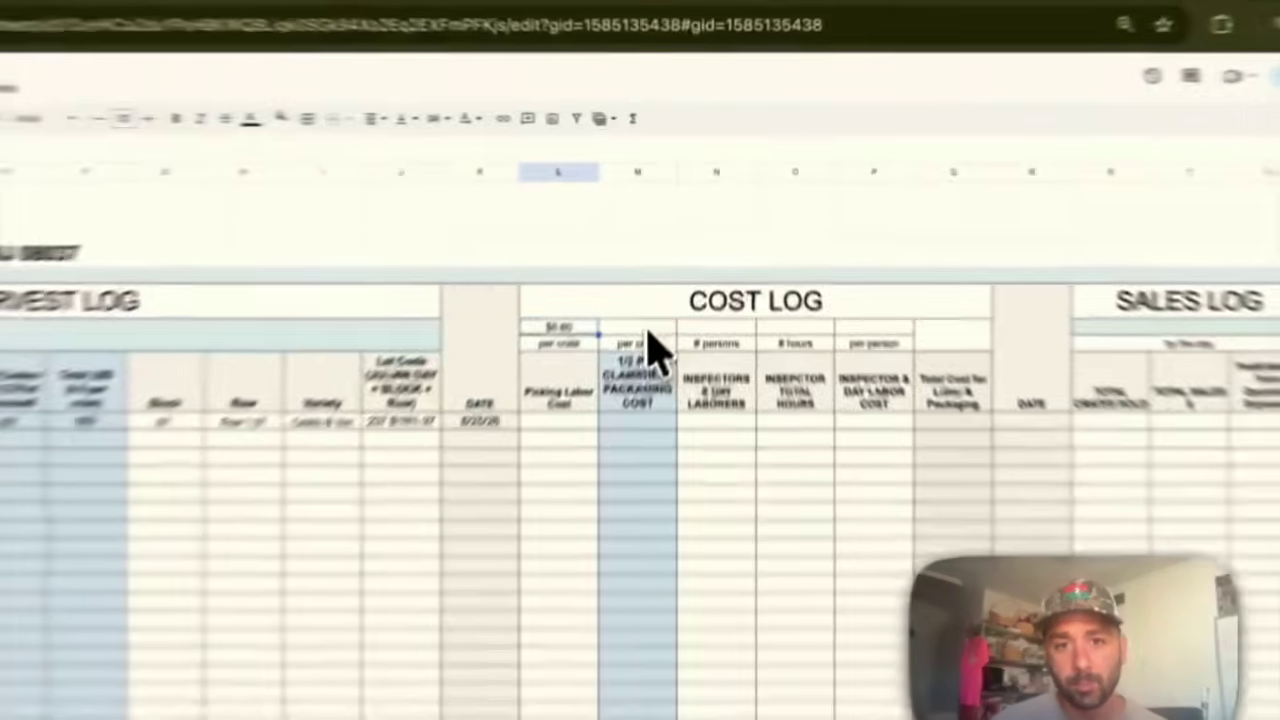
# Add a "box" label in L1 above the cost log and enter its cost of 0.7169 in L2.
pyautogui.click(677, 241)
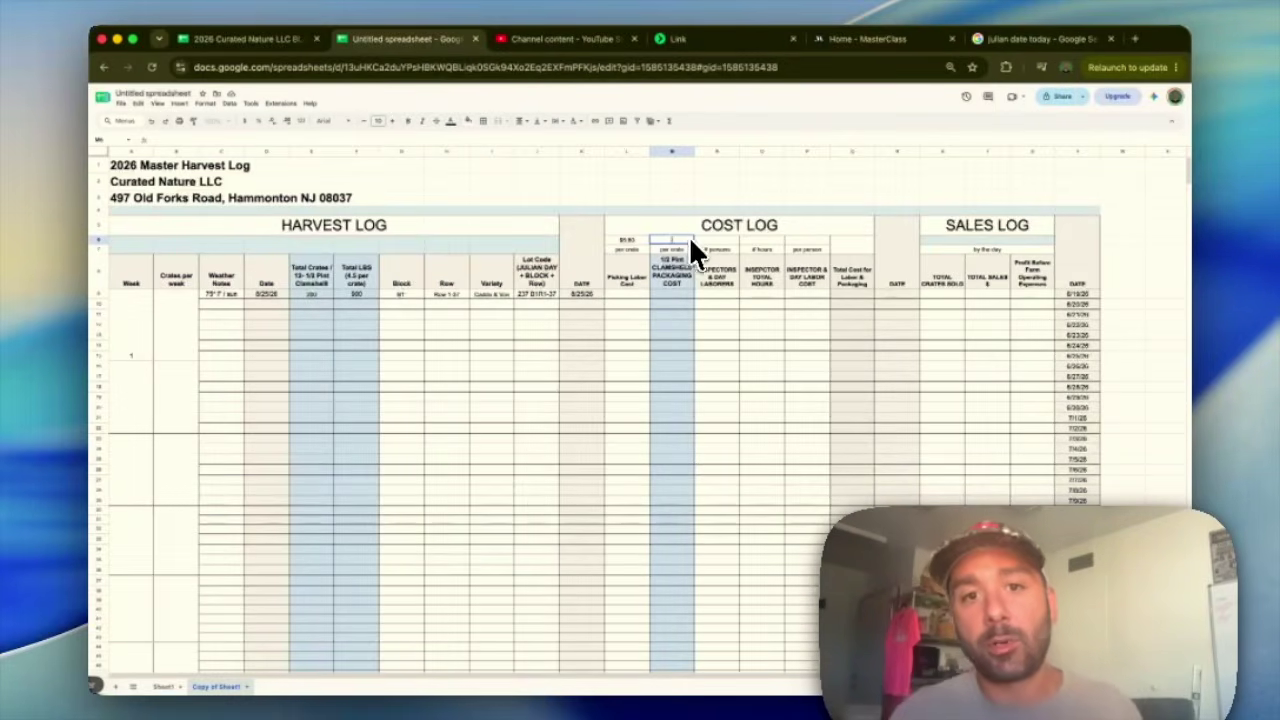
pyautogui.click(623, 187)
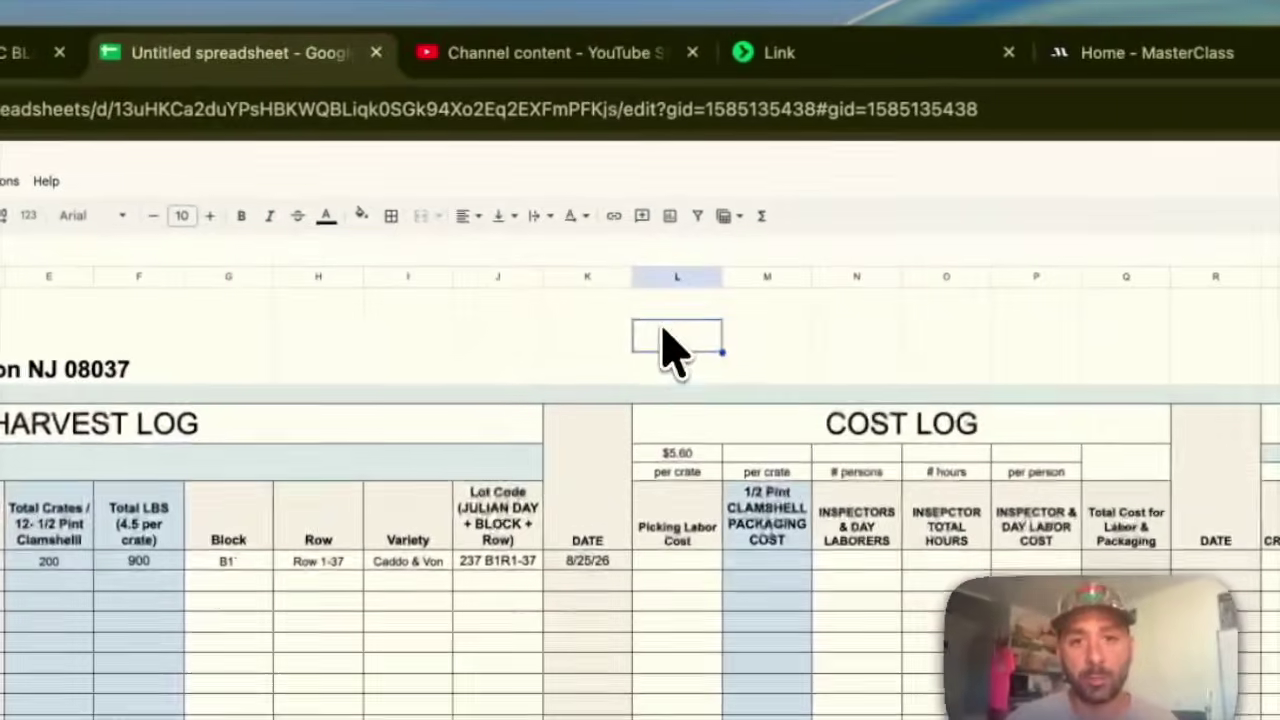
pyautogui.click(586, 352)
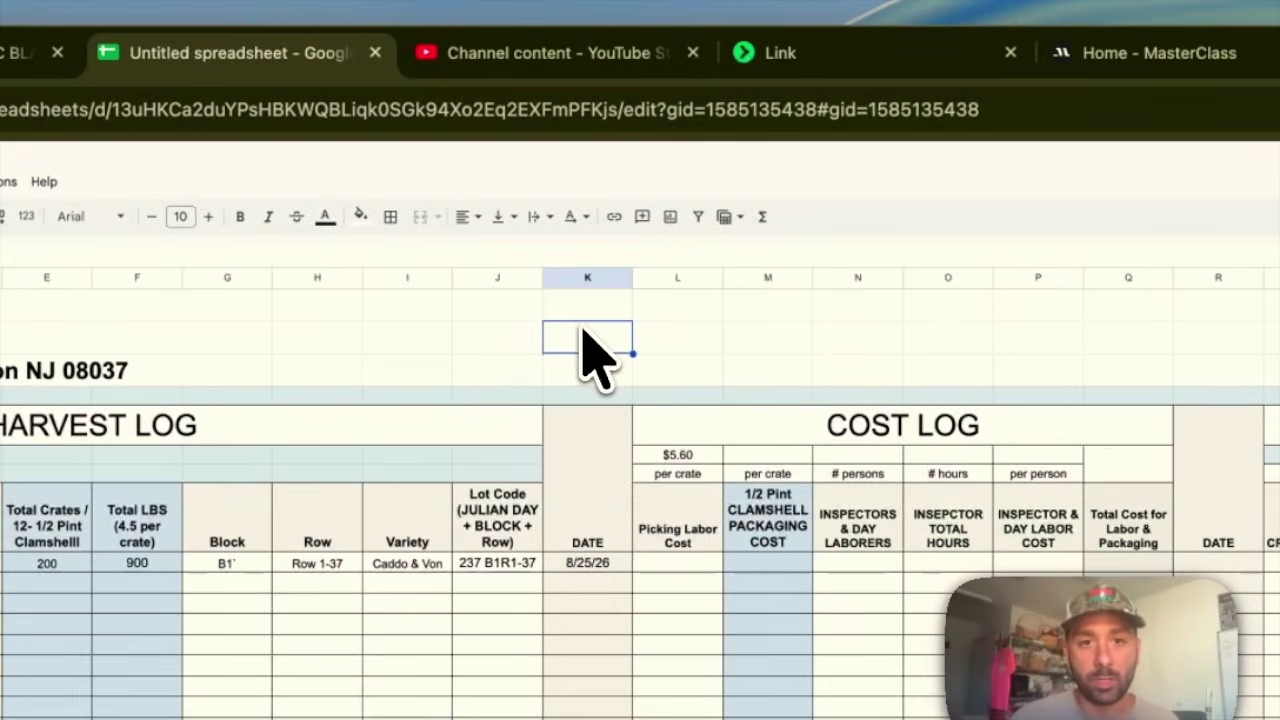
pyautogui.click(690, 310)
pyautogui.write('boxo')
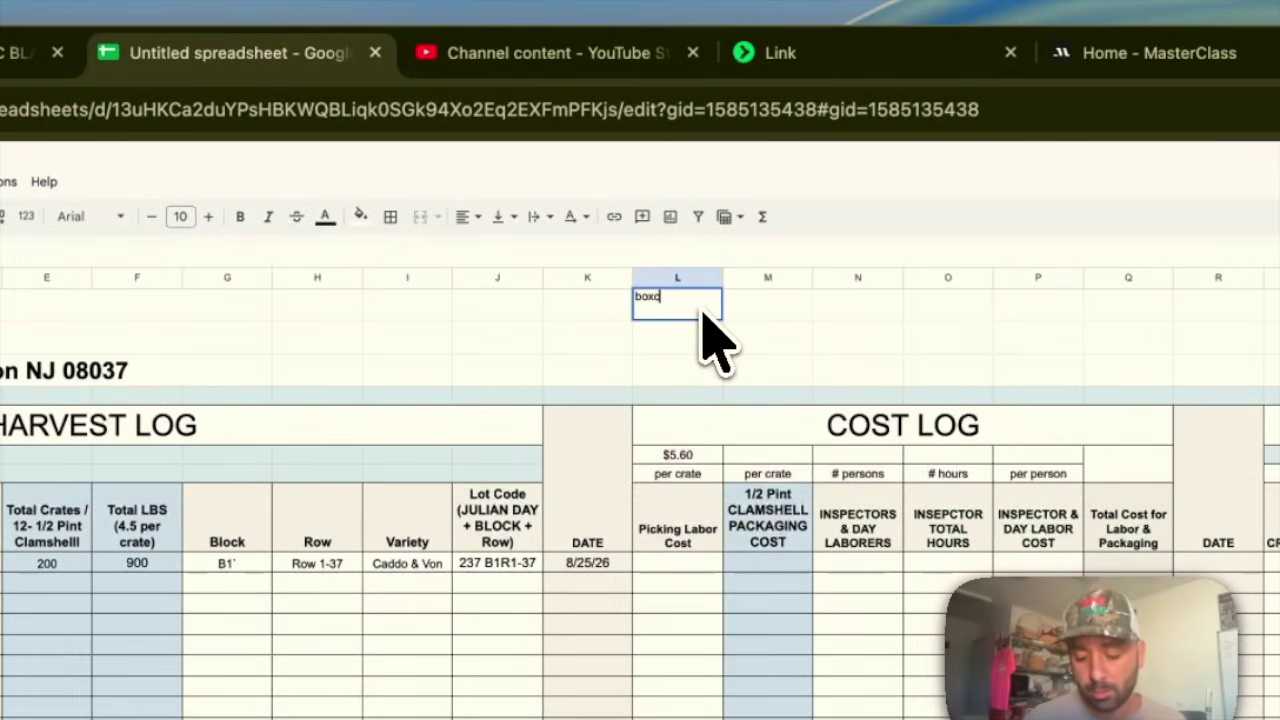
pyautogui.press('Return')
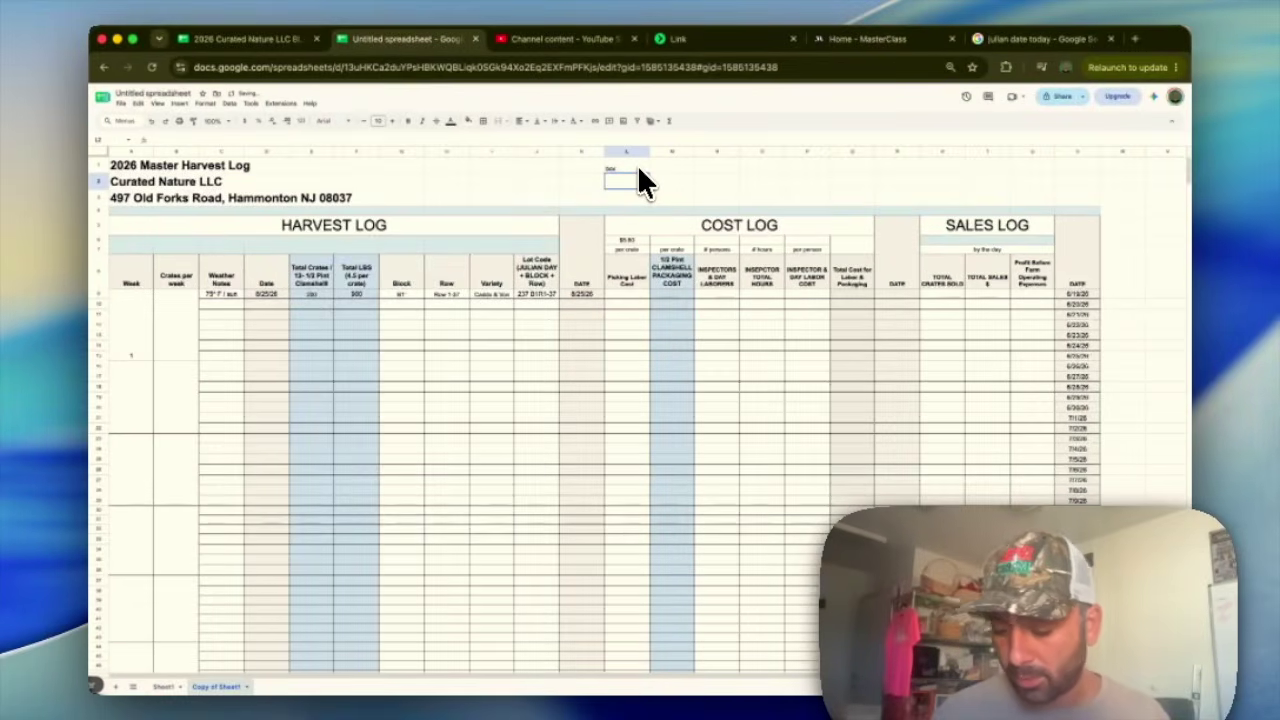
pyautogui.write('l')
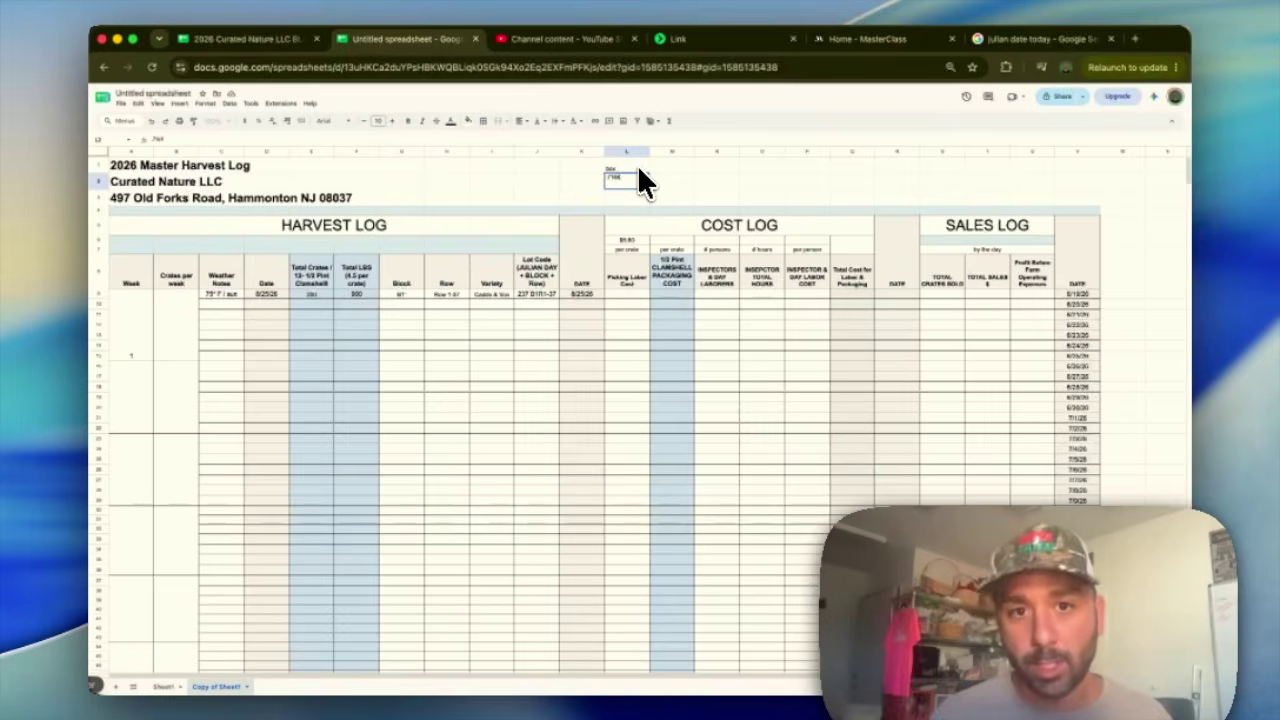
pyautogui.press('Return')
# Add a "packaging" label in M1 and enter its cost of 2.16 in M2.
pyautogui.click(676, 169)
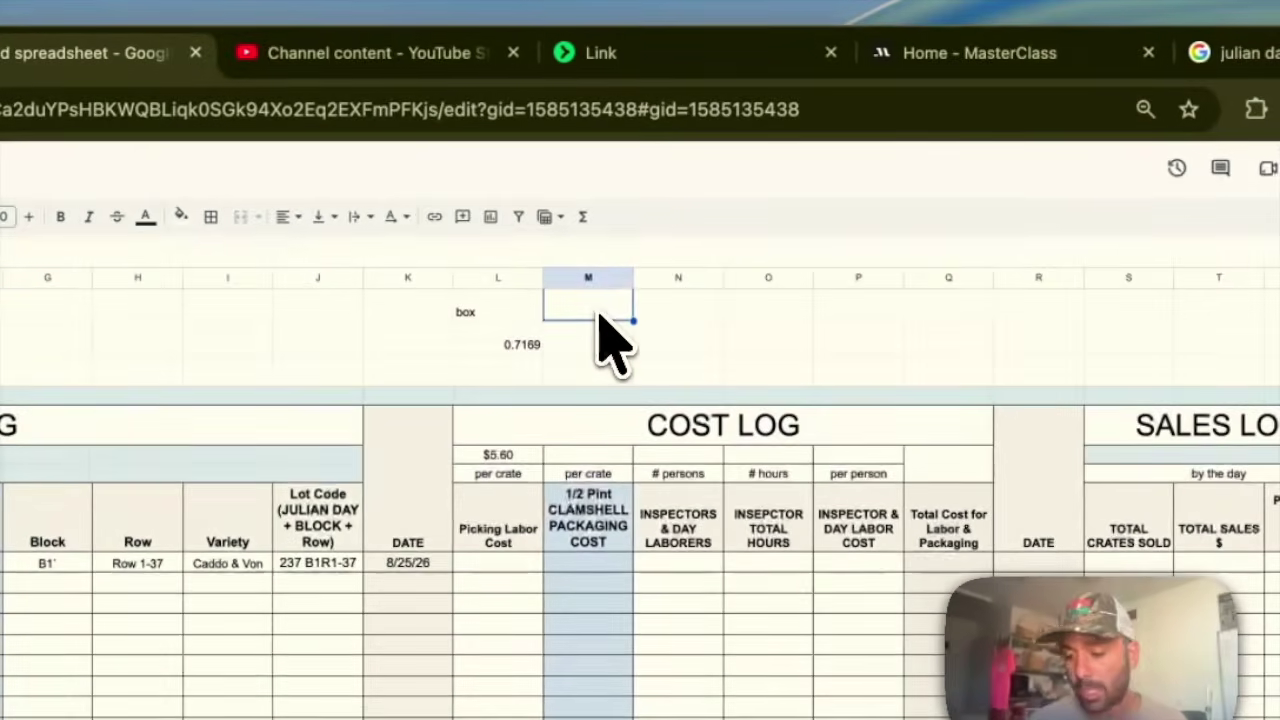
pyautogui.write('packaging')
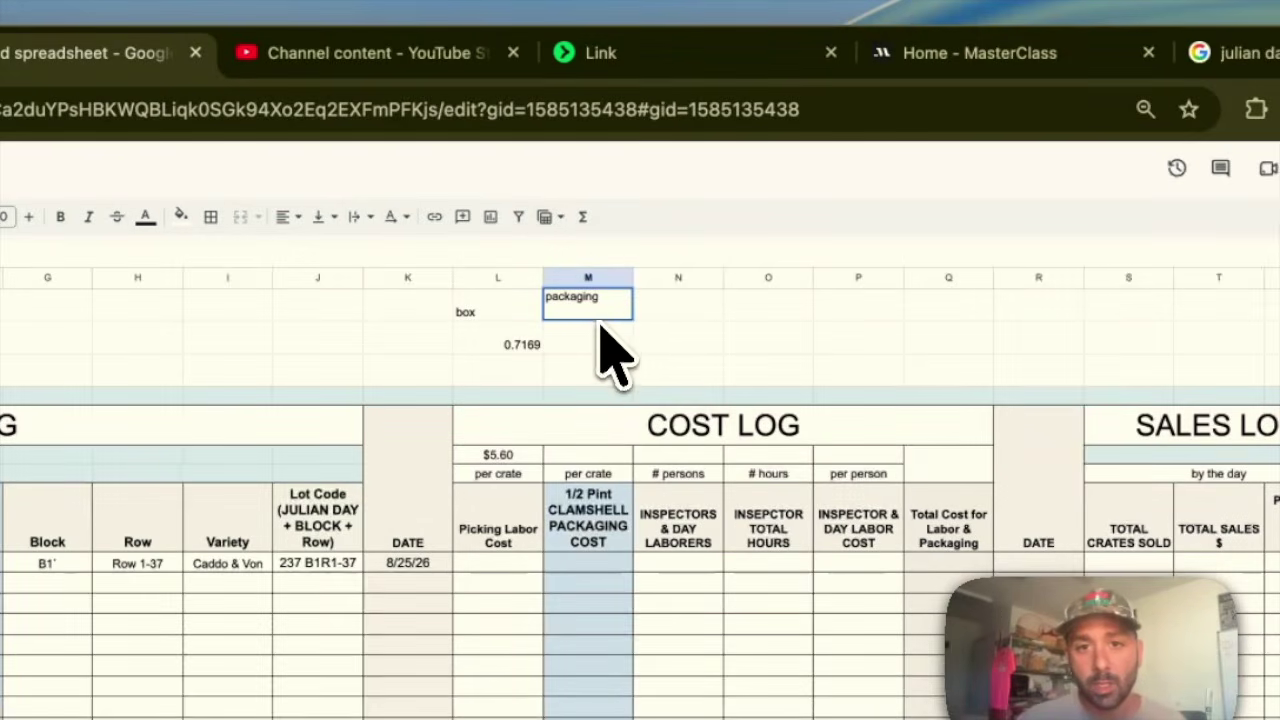
pyautogui.press('Return')
pyautogui.doubleClick(610, 345)
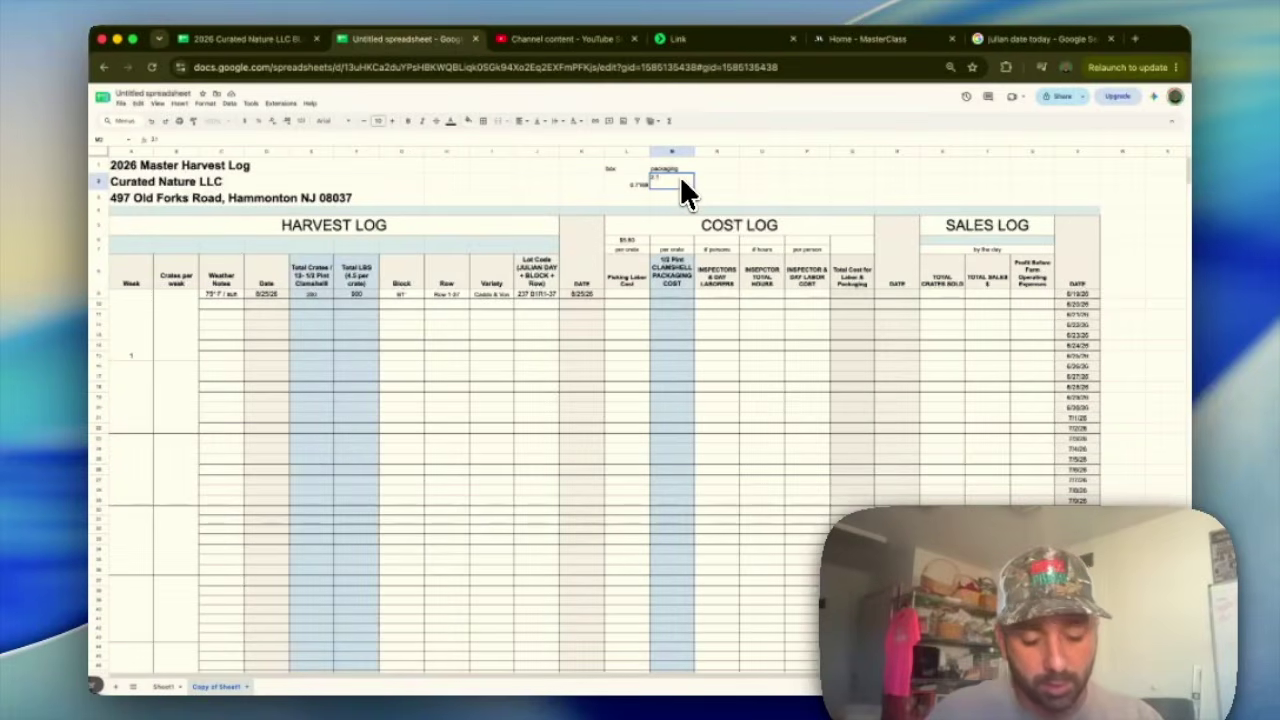
pyautogui.press('Return')
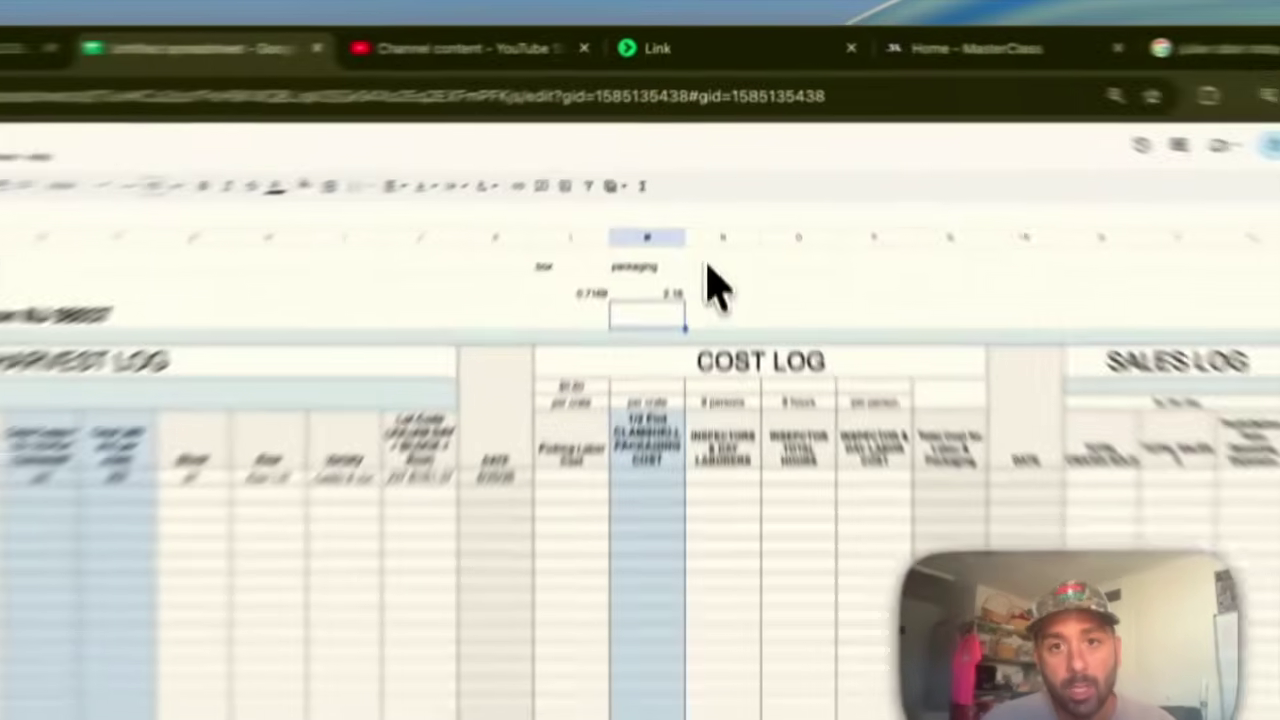
# Add a "labels" heading in N1 and enter the label cost of 0.276 in N2.
pyautogui.click(710, 169)
pyautogui.write('labor')
pyautogui.press('Return')
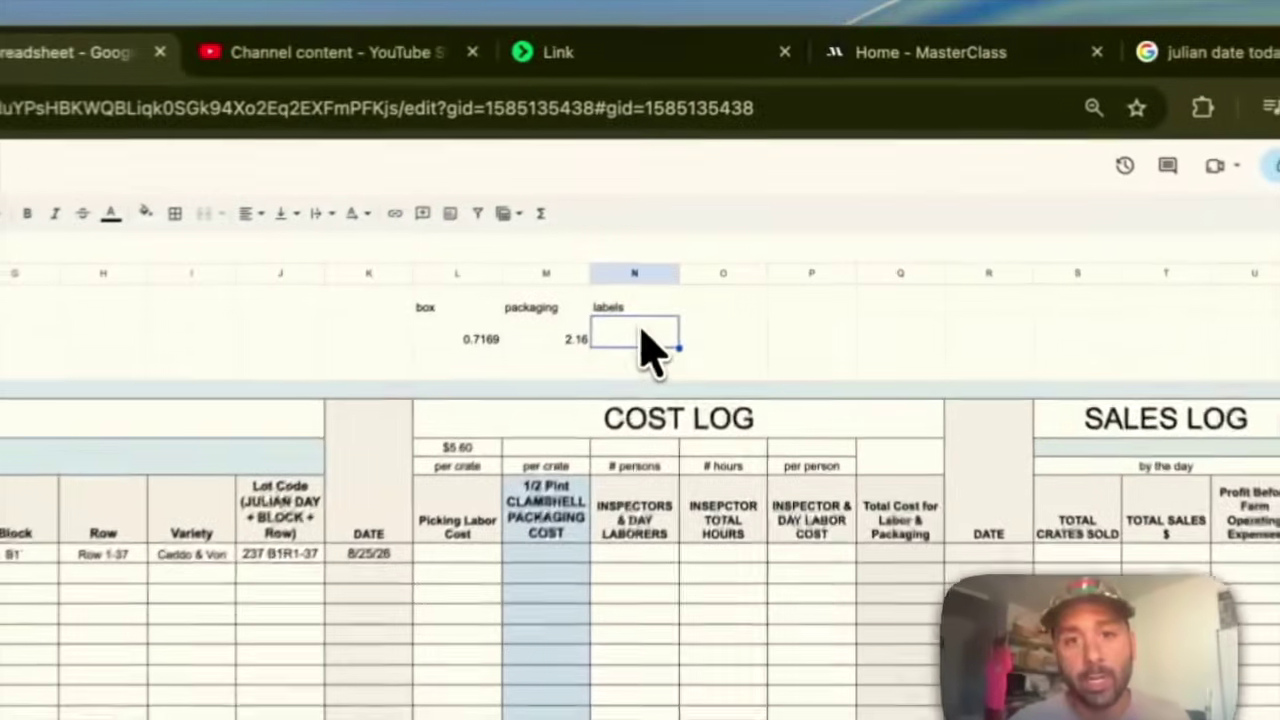
pyautogui.doubleClick(641, 331)
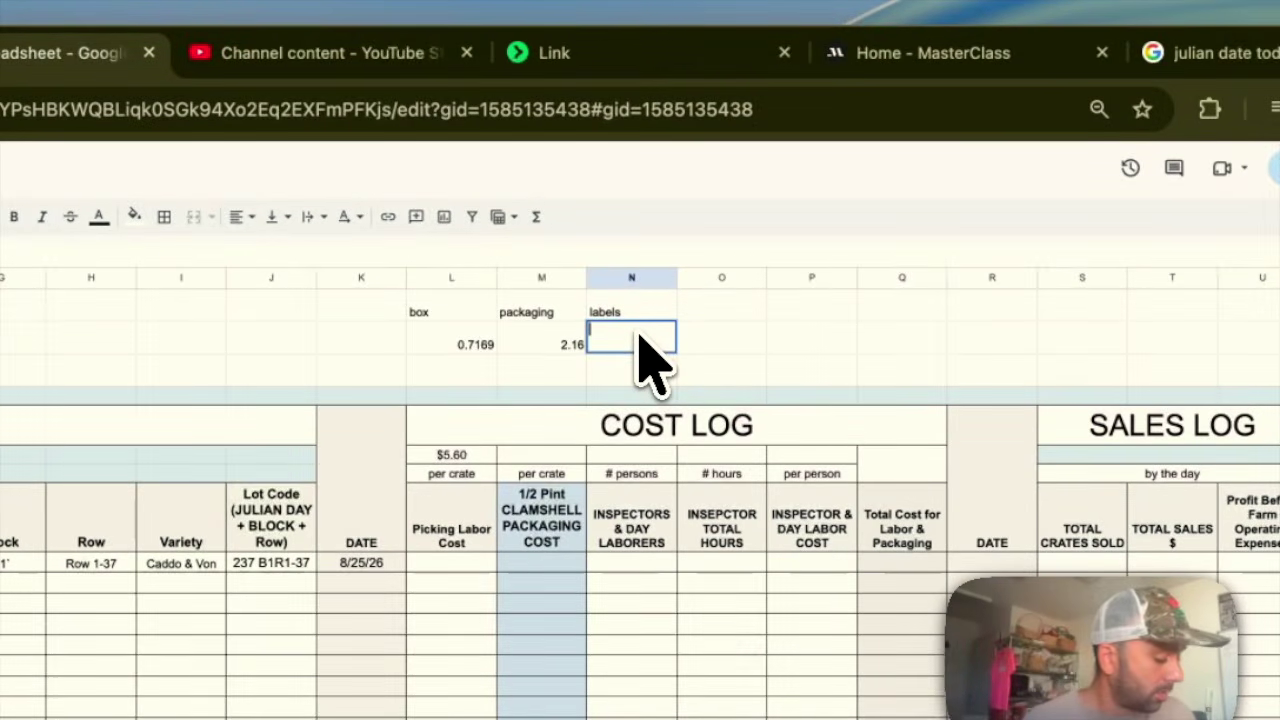
pyautogui.write('2.2')
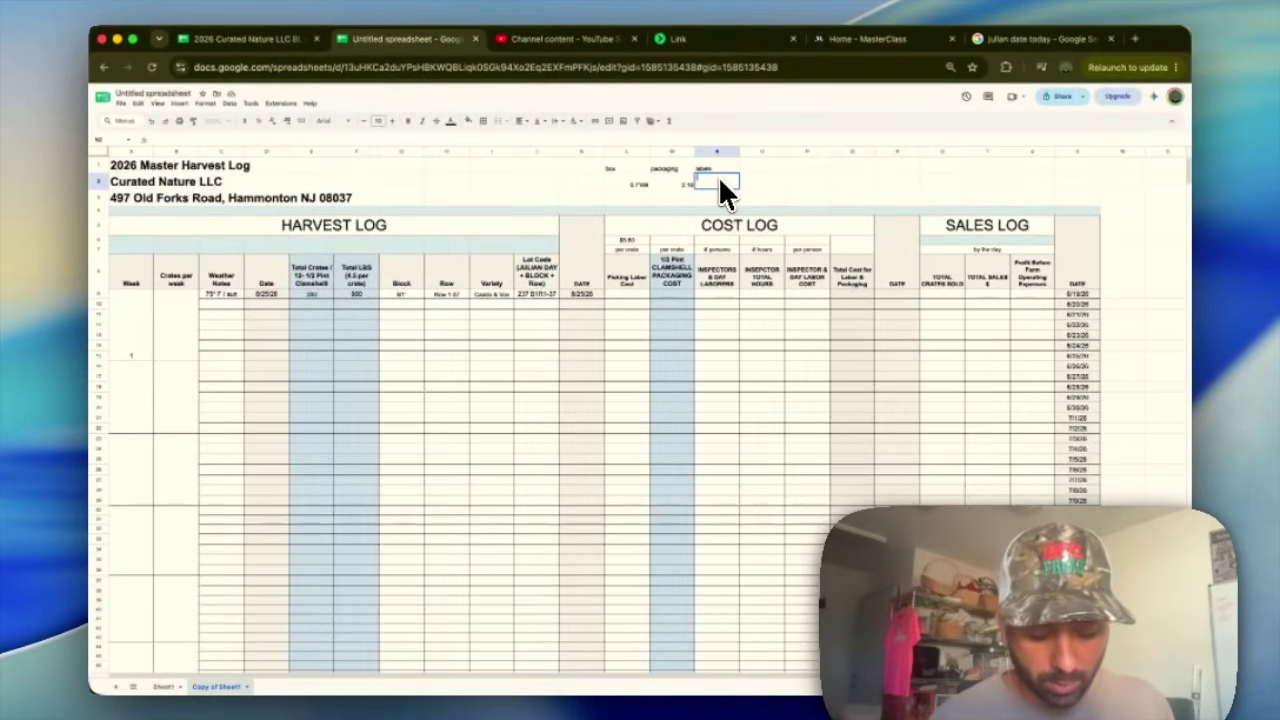
pyautogui.write('6')
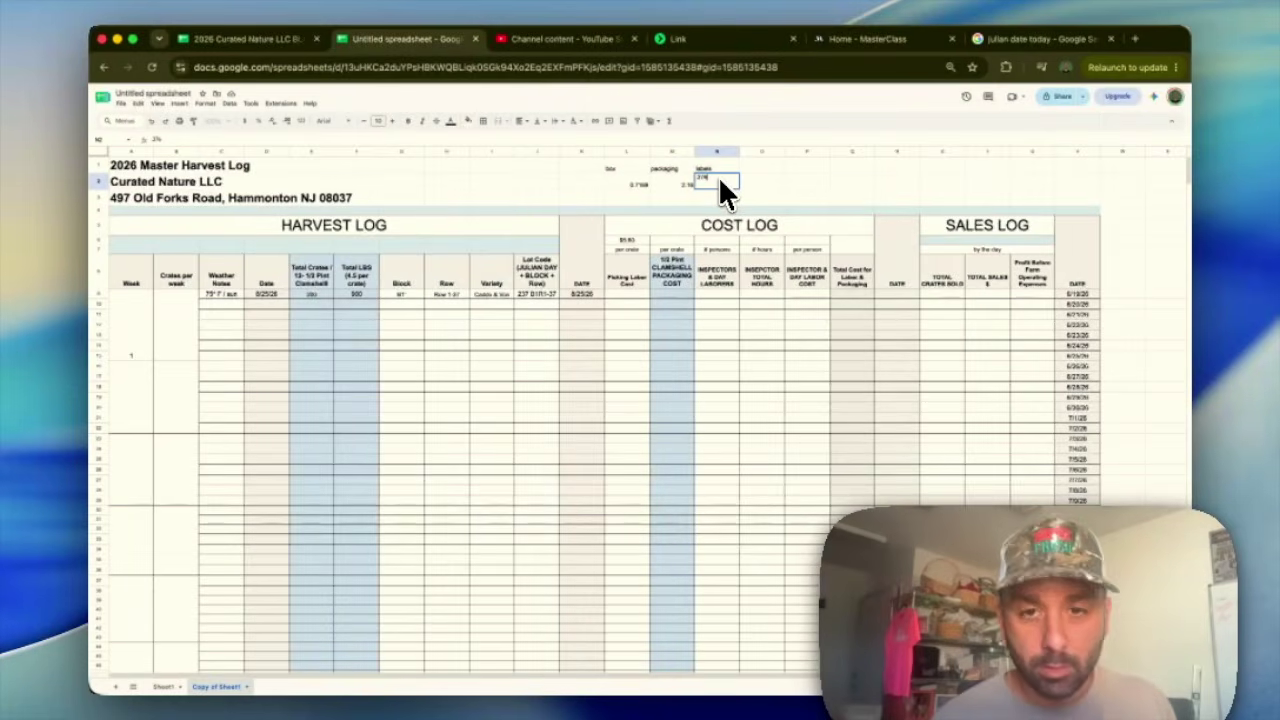
pyautogui.press('Return')
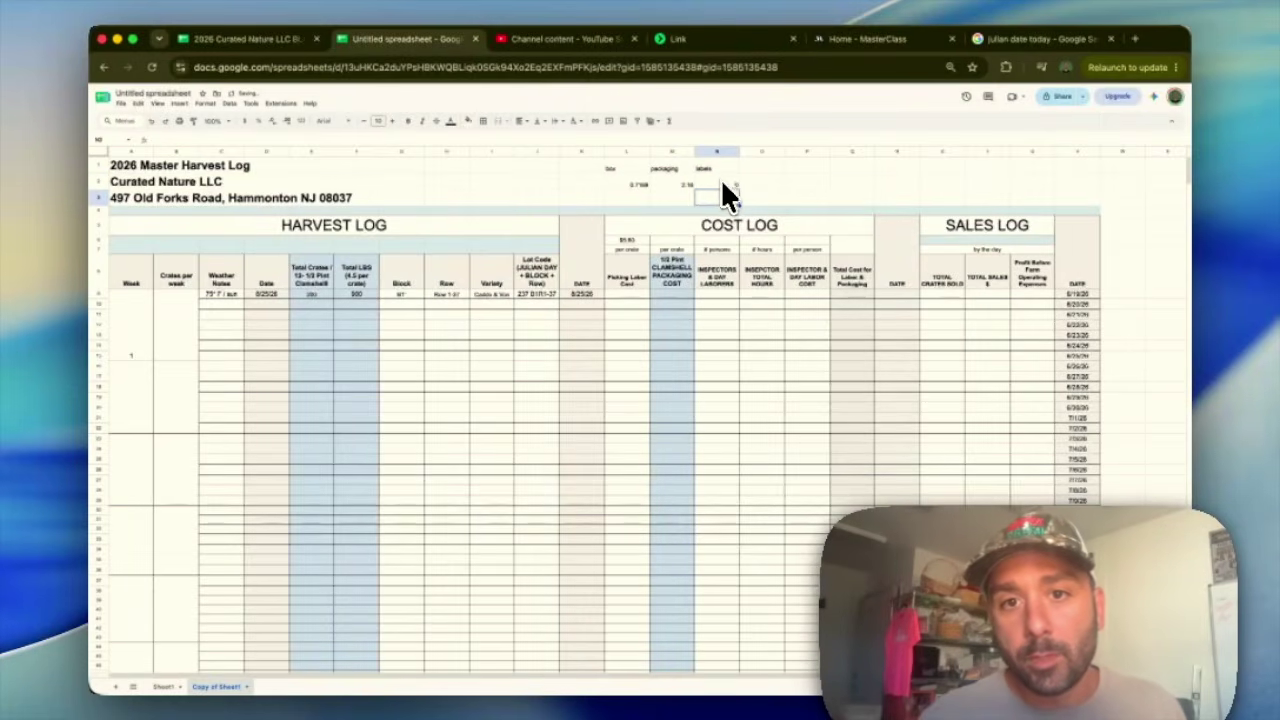
# Try to change the number of decimal places displayed for the labels cost in N2.
pyautogui.click(722, 181)
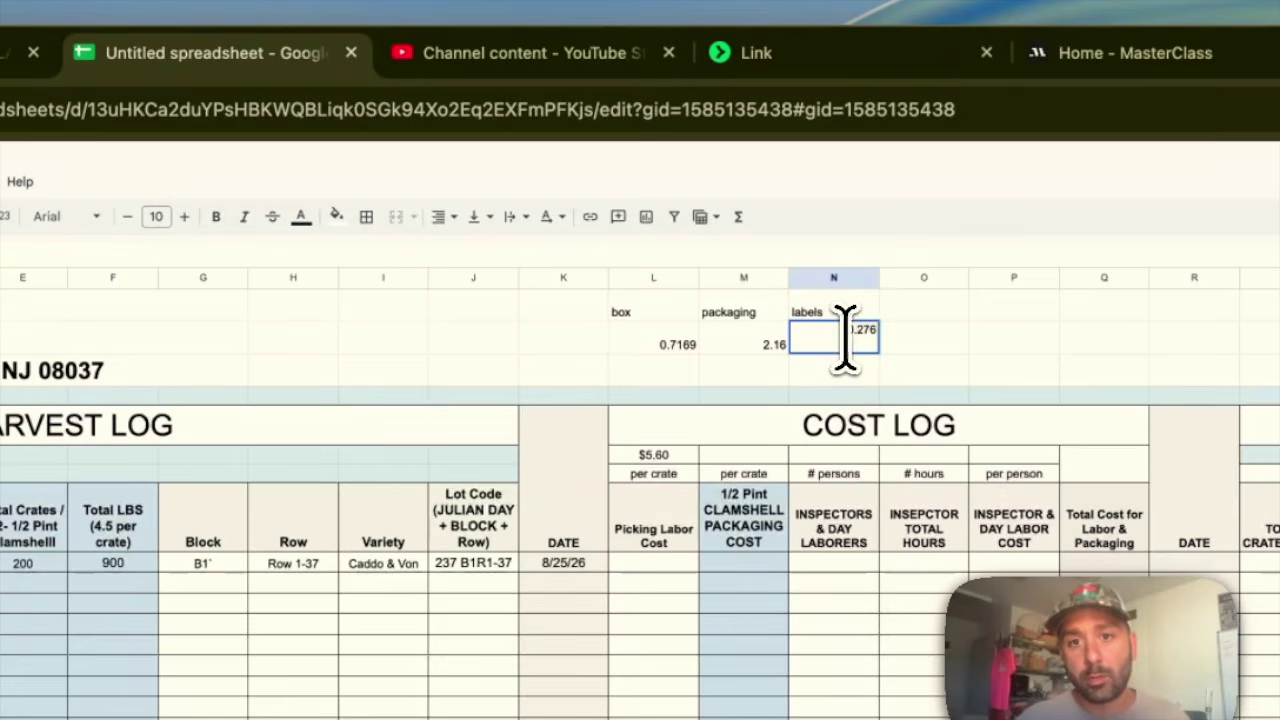
pyautogui.click(904, 340)
pyautogui.click(840, 342)
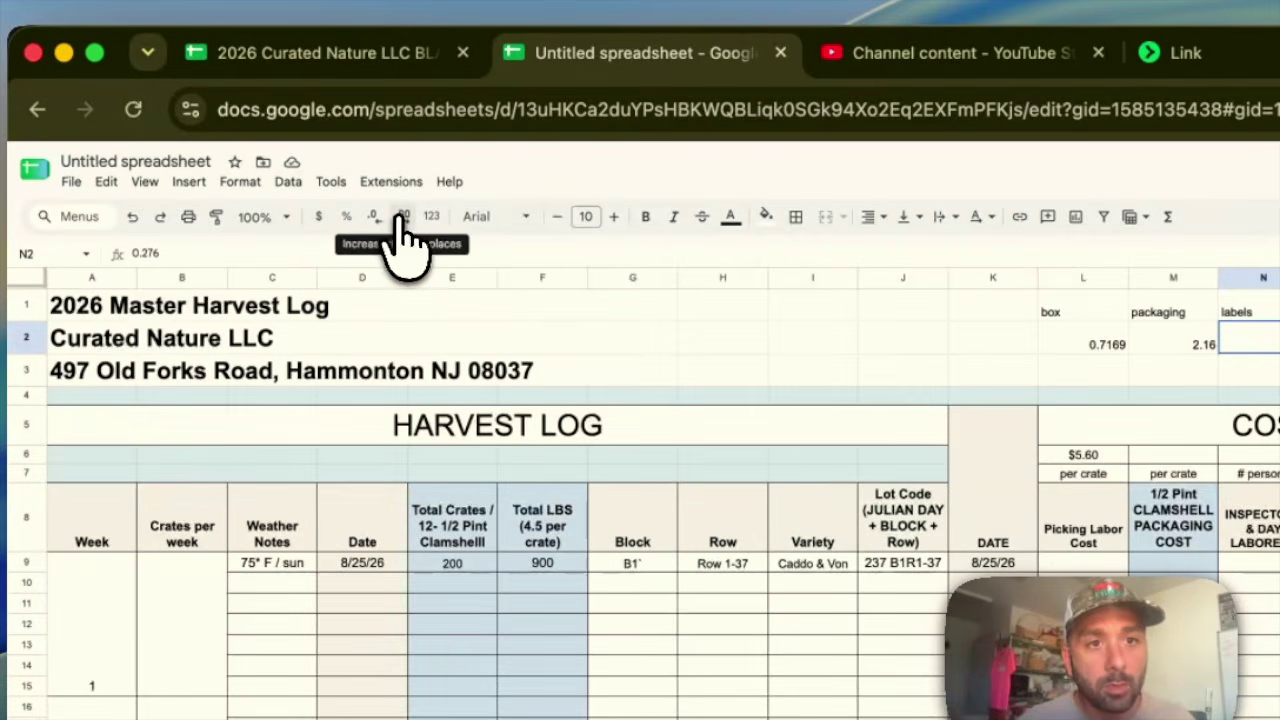
pyautogui.click(373, 218)
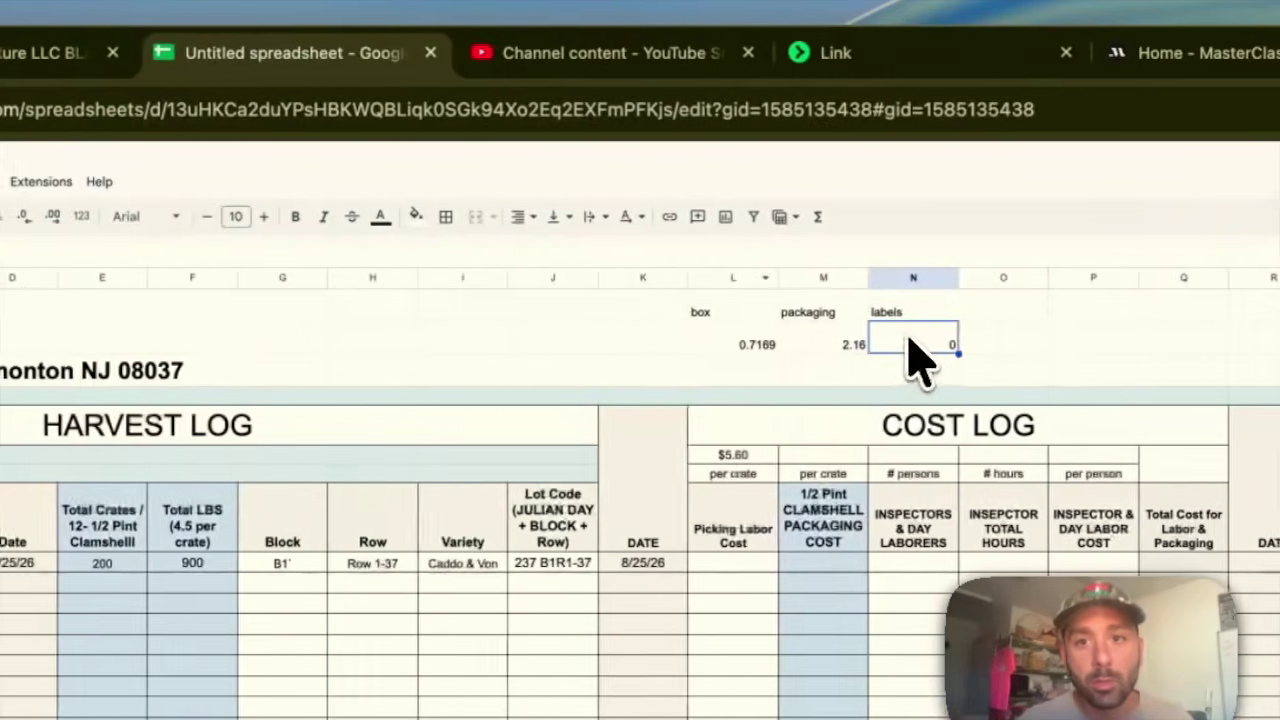
pyautogui.doubleClick(1262, 344)
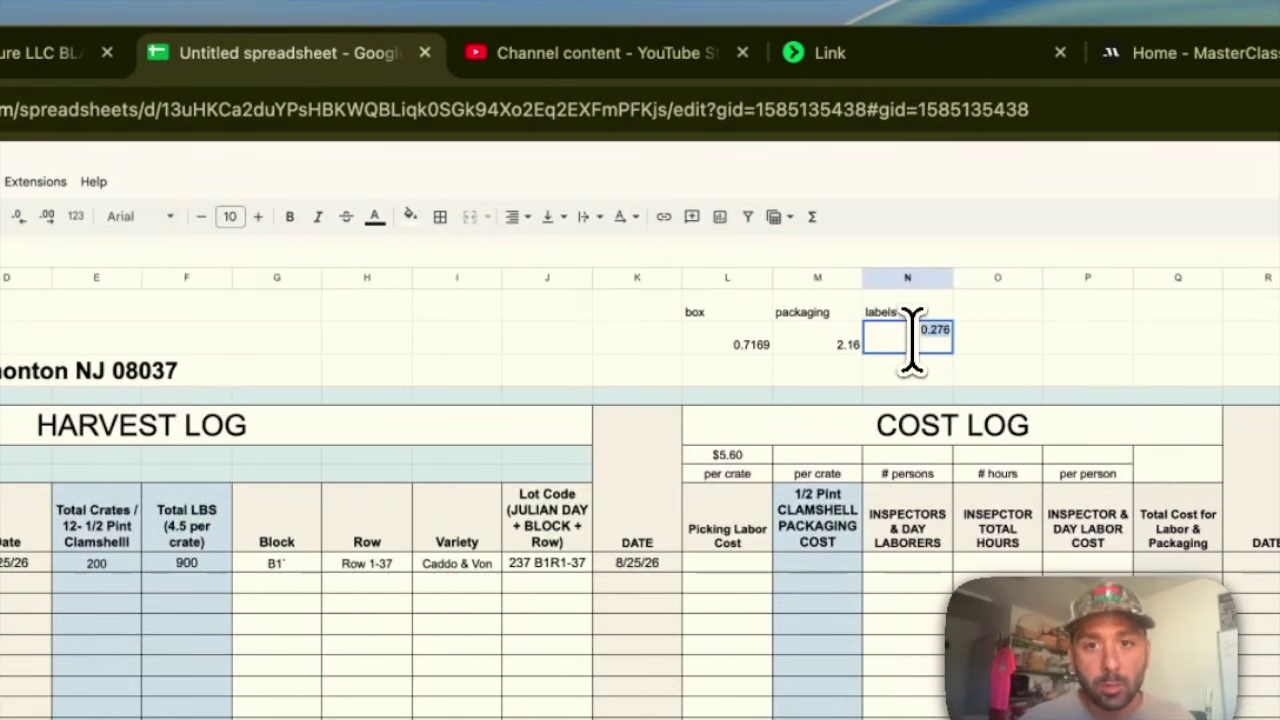
pyautogui.press('Return')
pyautogui.click(890, 336)
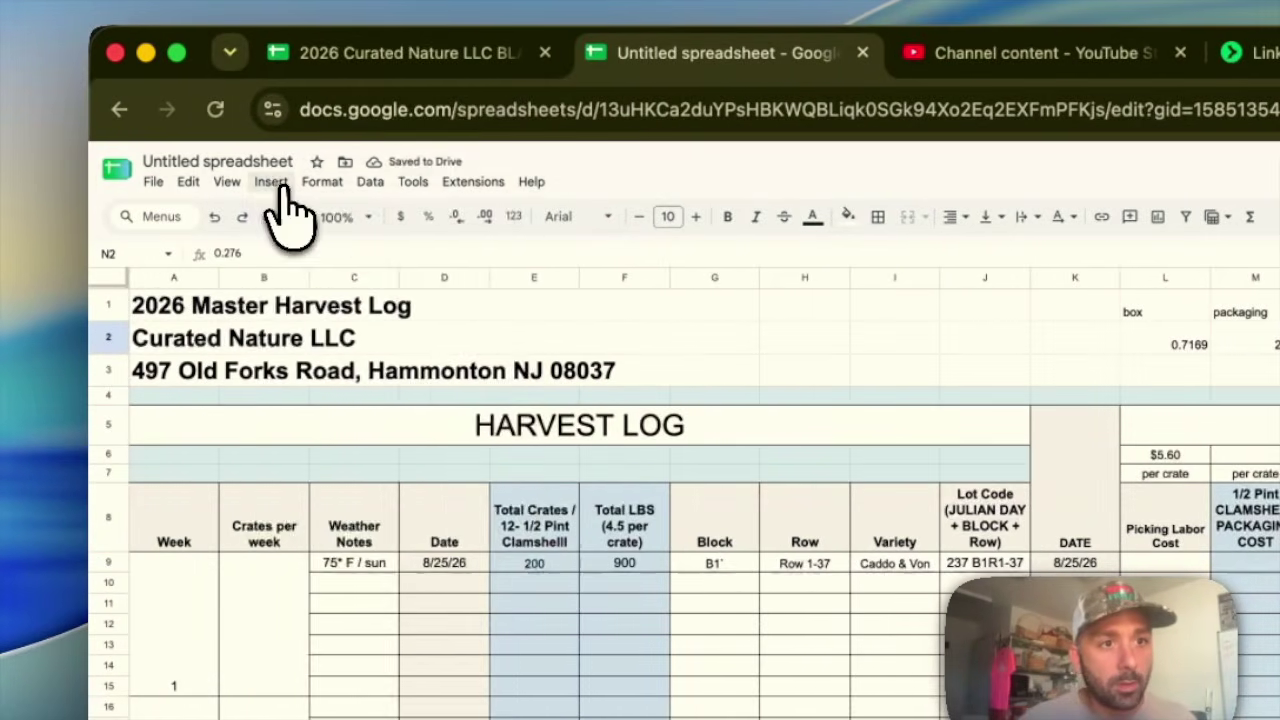
pyautogui.click(272, 180)
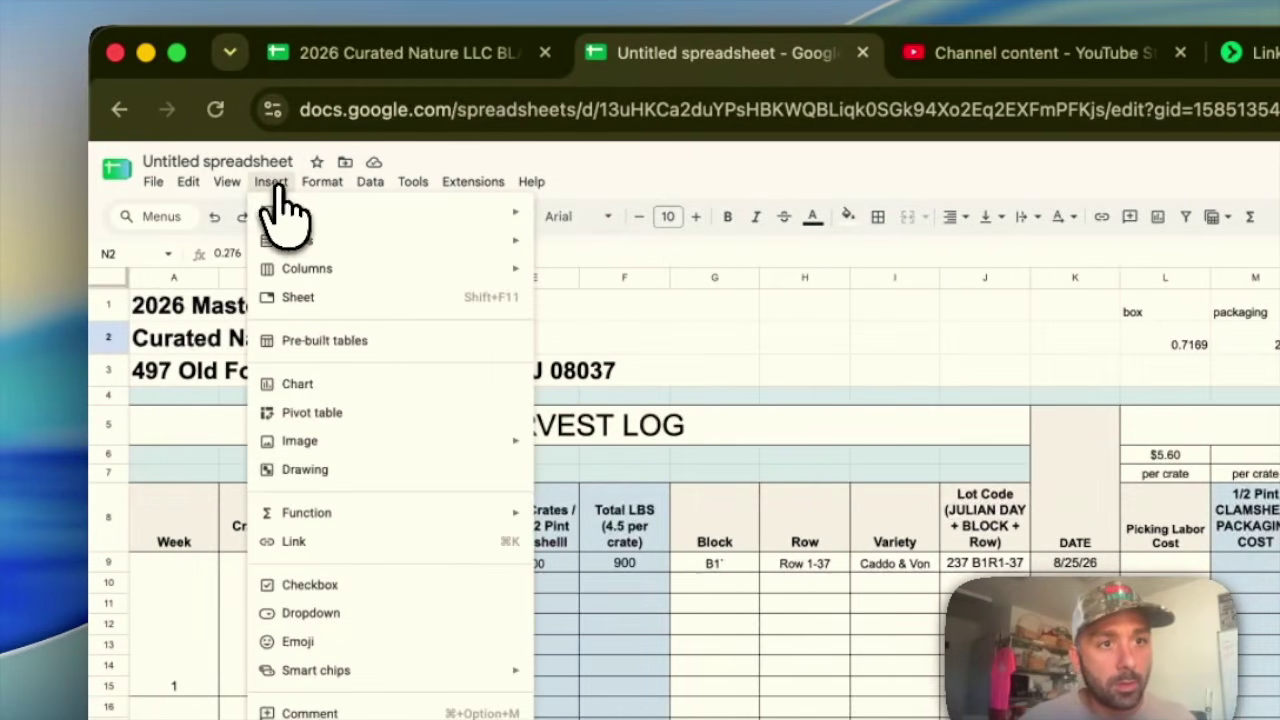
pyautogui.moveTo(293, 188)
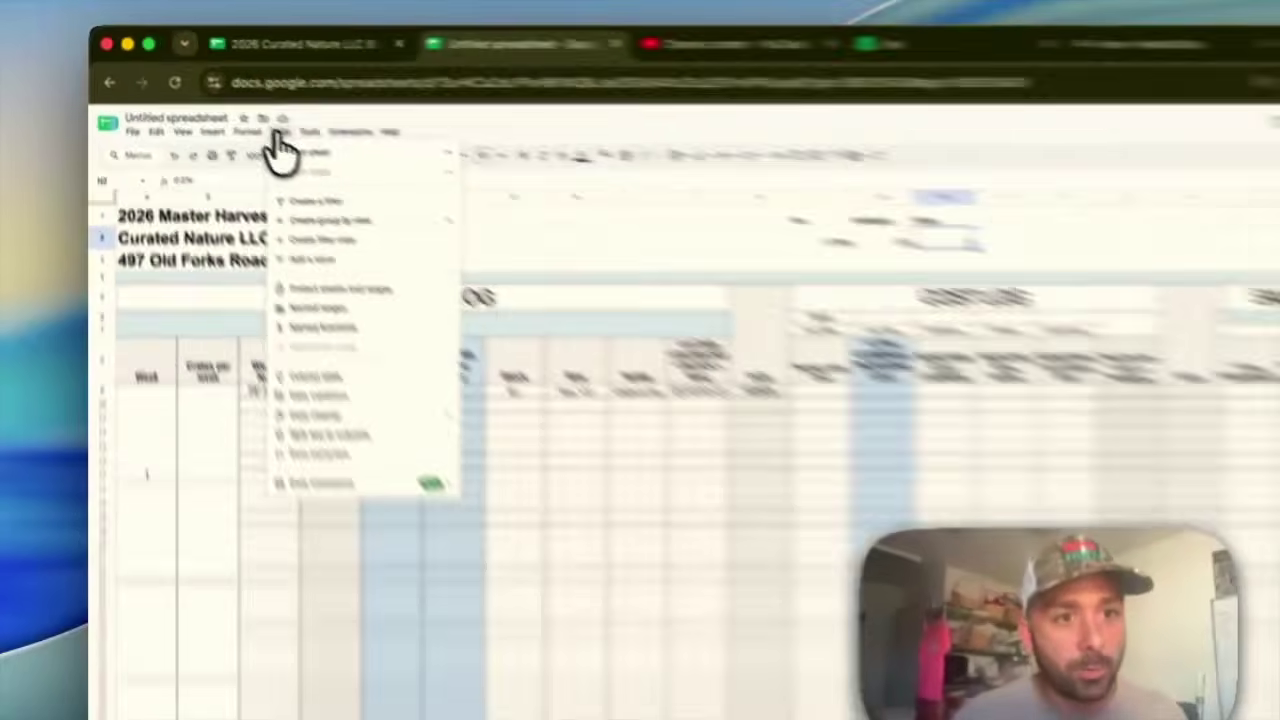
pyautogui.moveTo(413, 181)
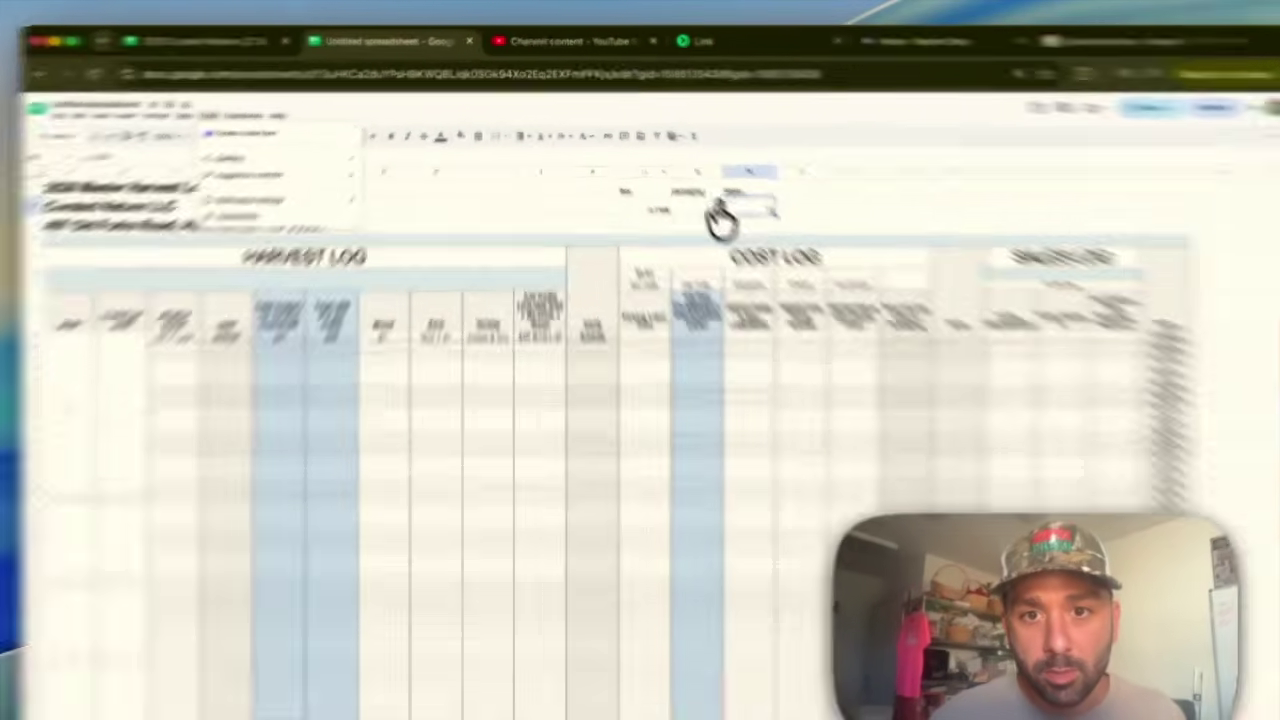
pyautogui.click(714, 190)
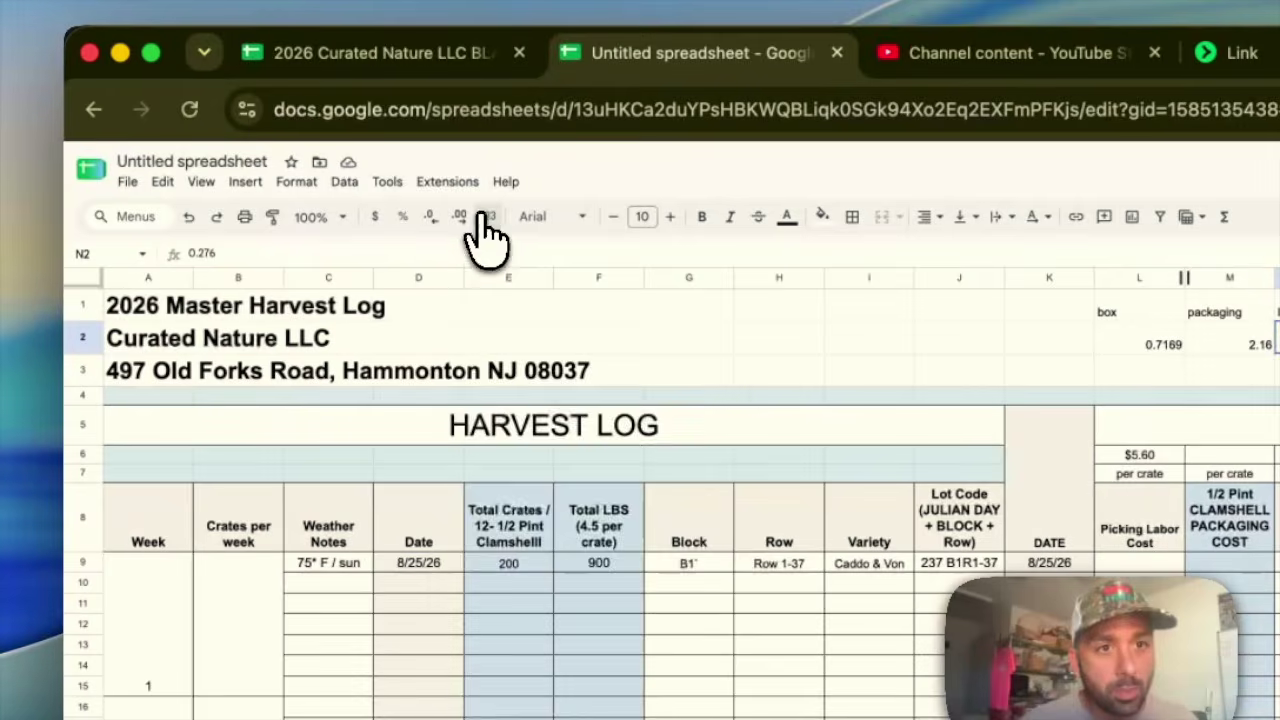
# Apply the Number format to the labels cost in N2.
pyautogui.click(479, 217)
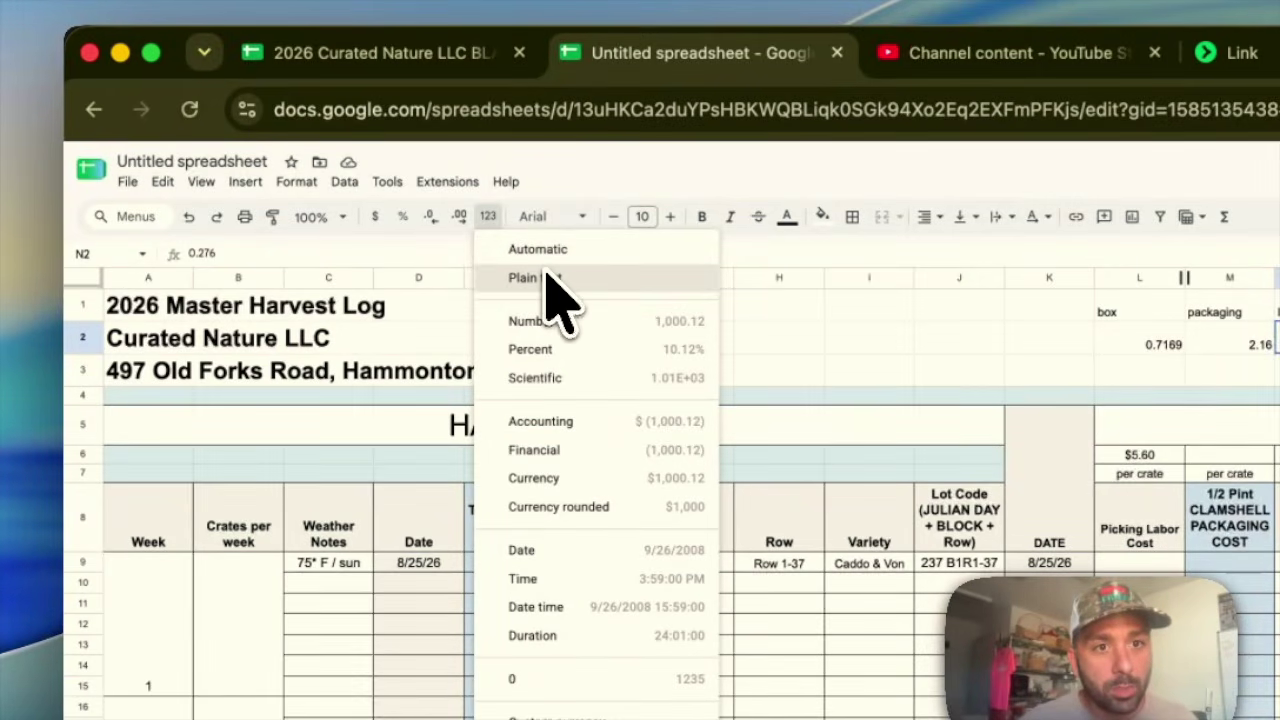
pyautogui.click(551, 330)
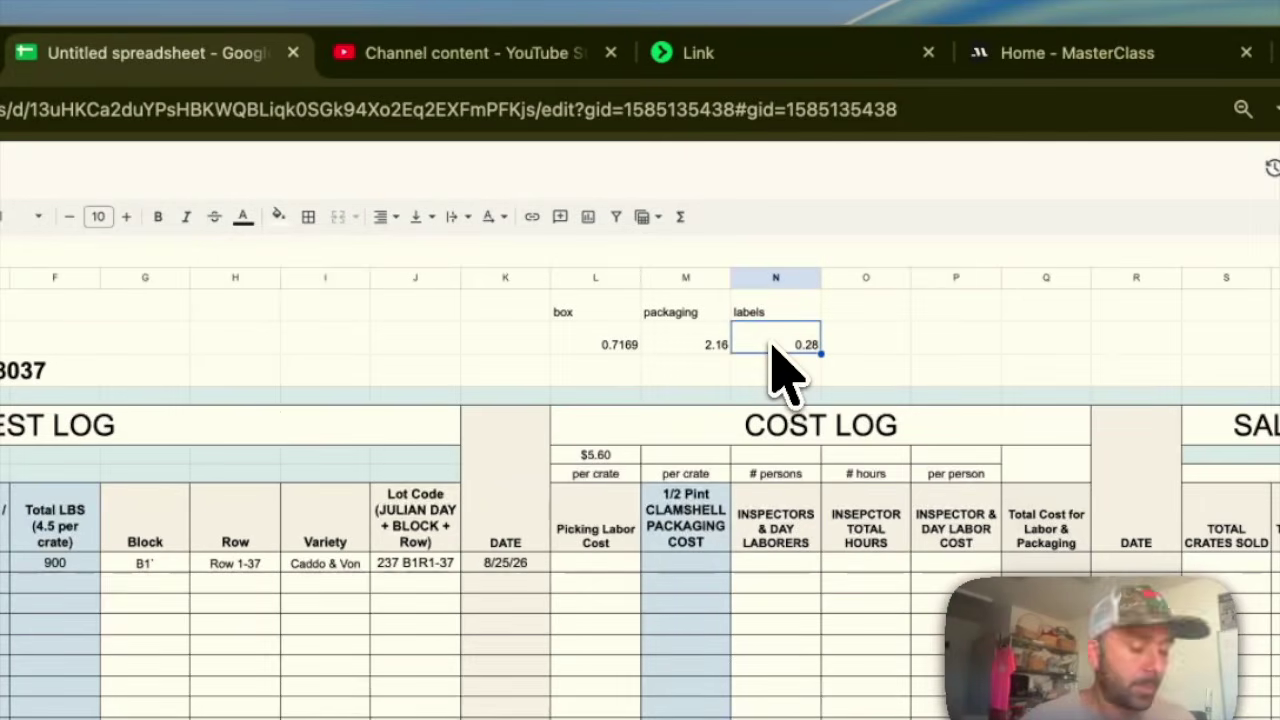
# Try to total the labels, packaging and box costs in O2 with a three-argument ADD formula of N2, M2 and L2.
pyautogui.click(868, 343)
pyautogui.doubleClick(870, 343)
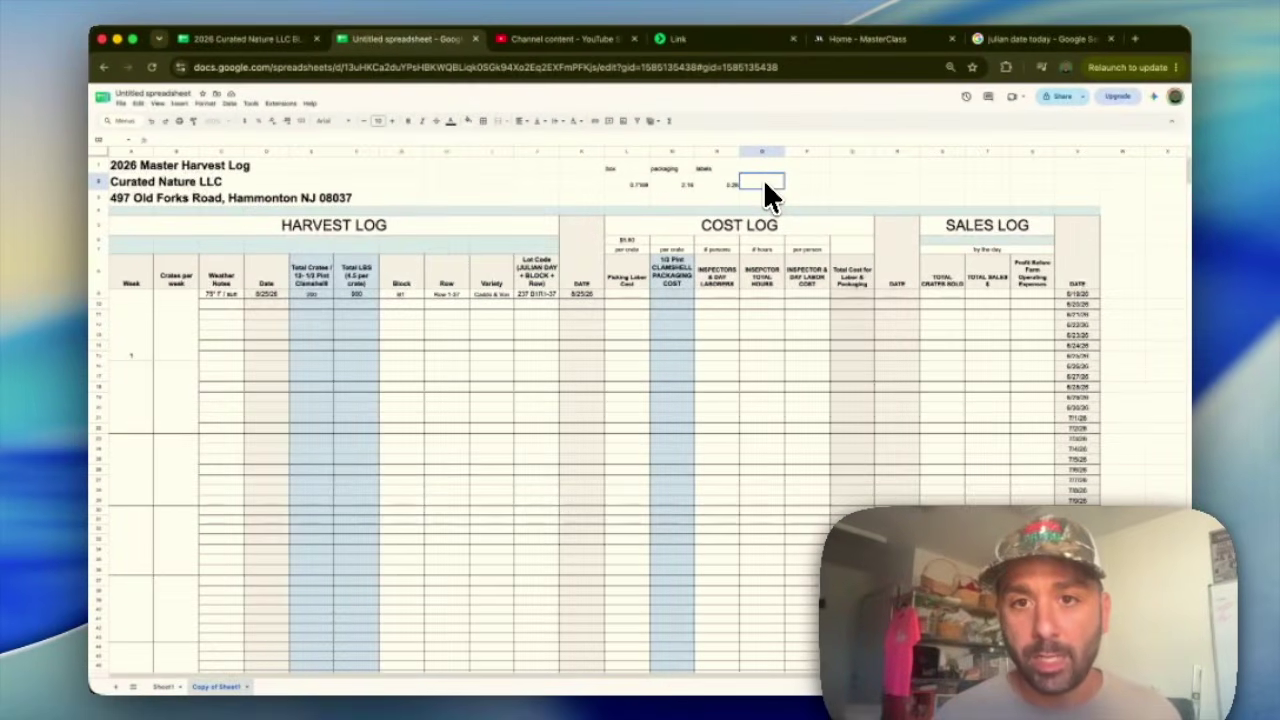
pyautogui.write('=add')
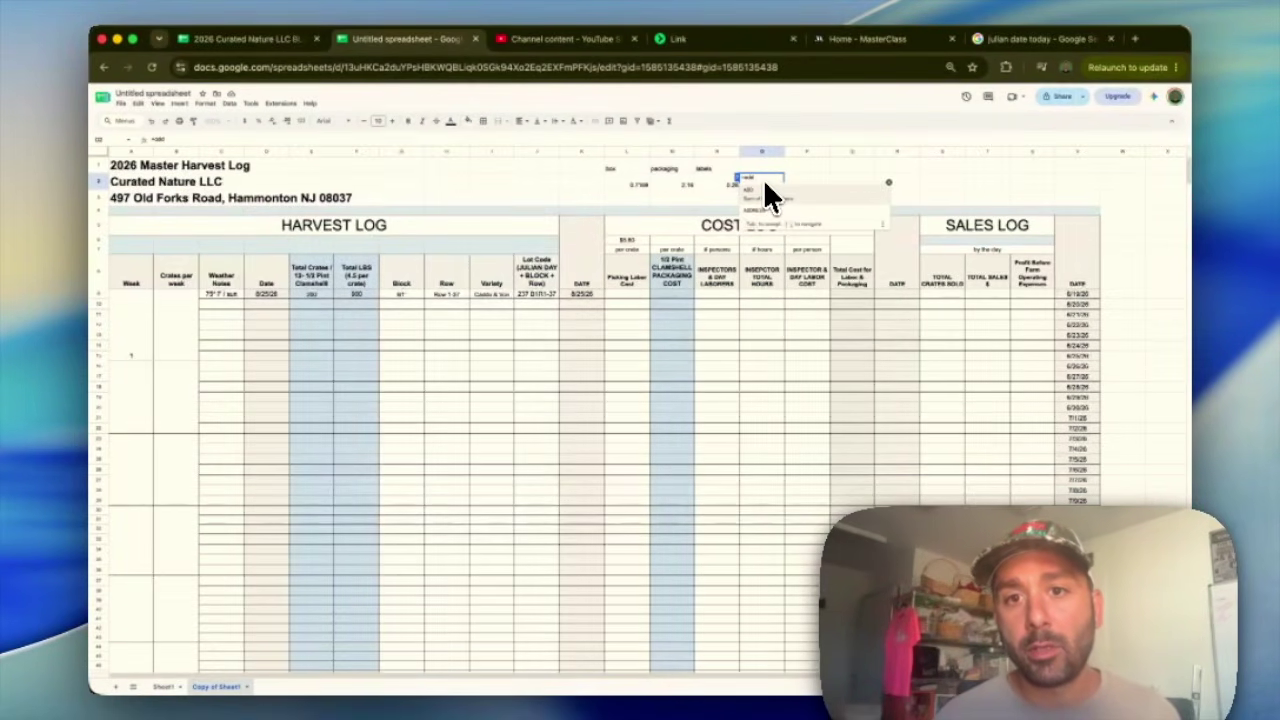
pyautogui.press('Tab')
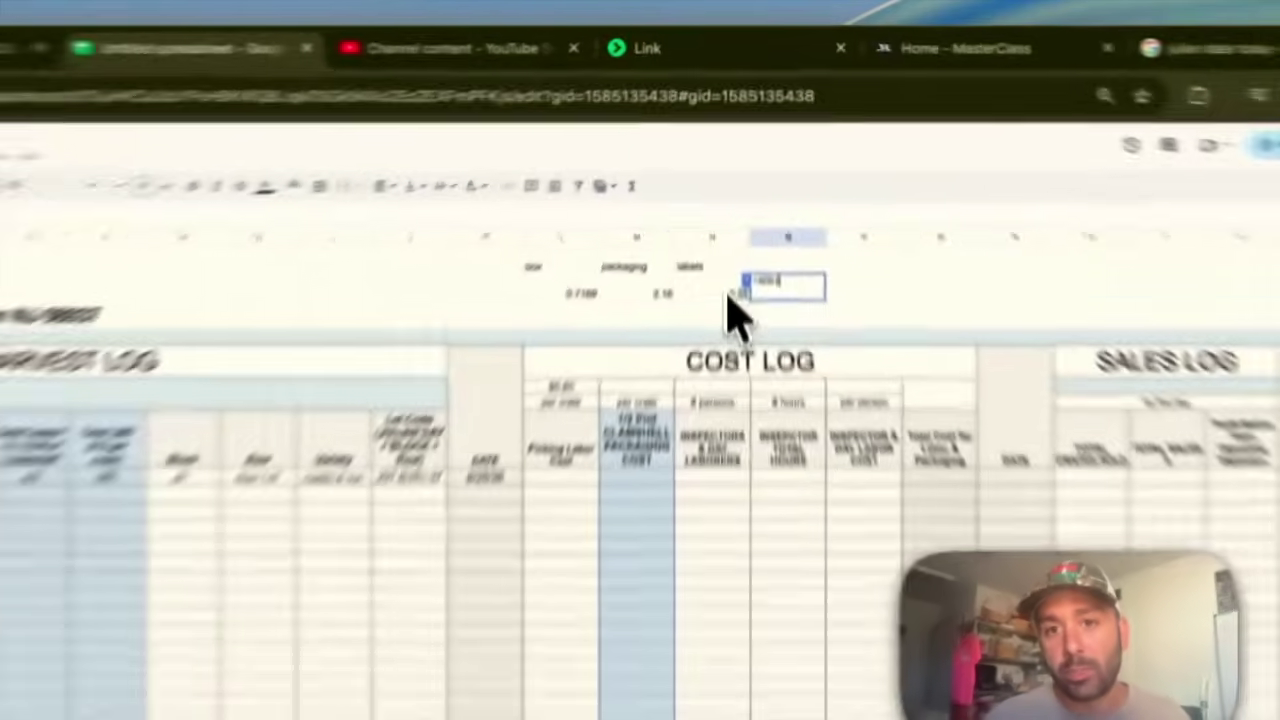
pyautogui.click(725, 184)
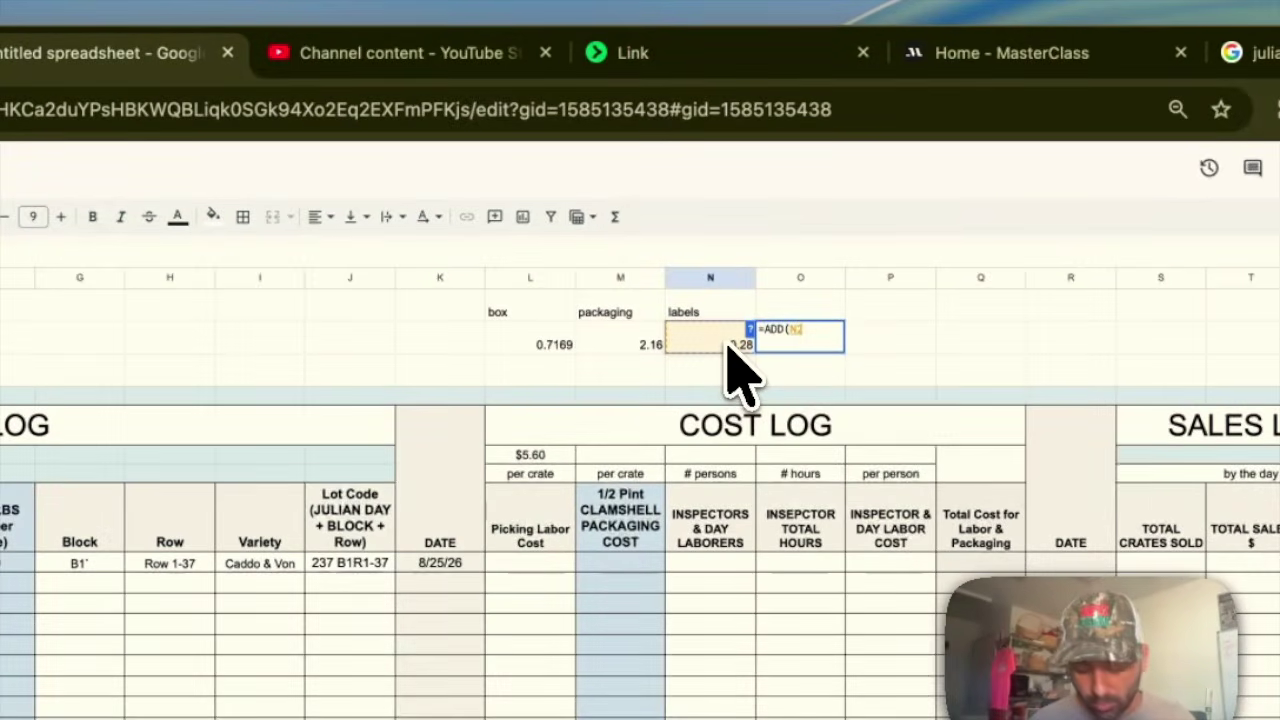
pyautogui.write(',')
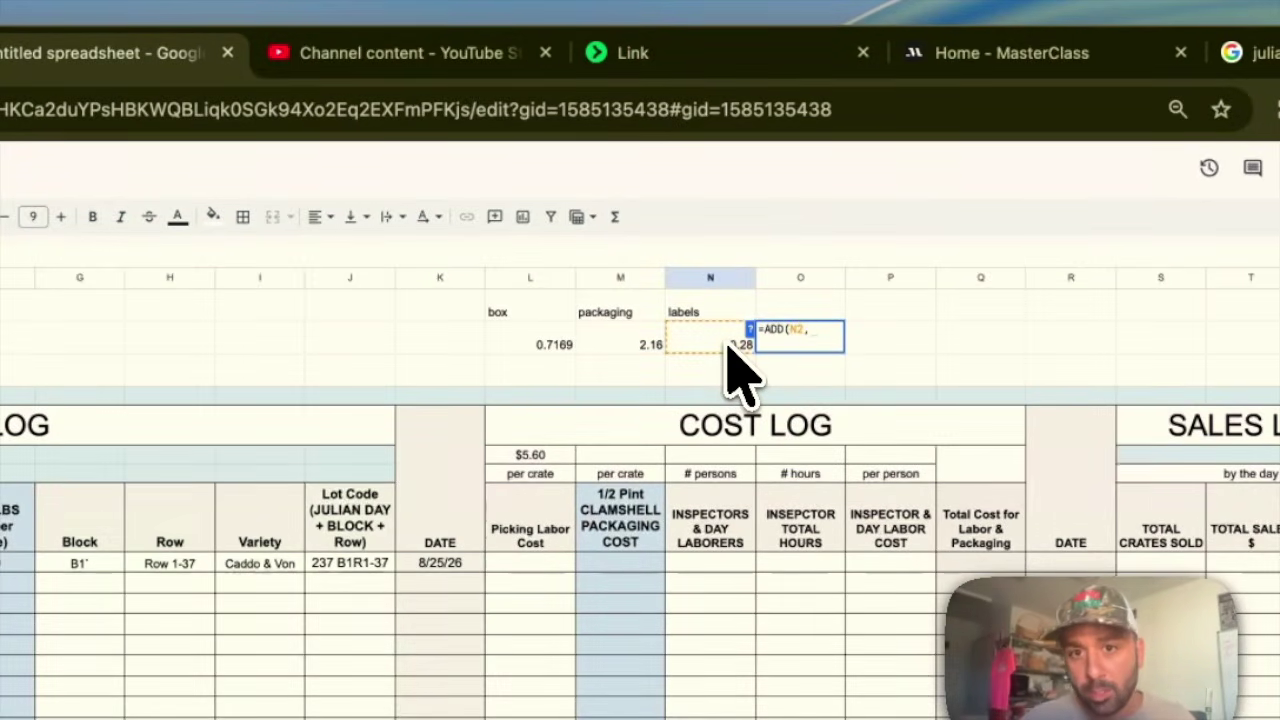
pyautogui.click(621, 348)
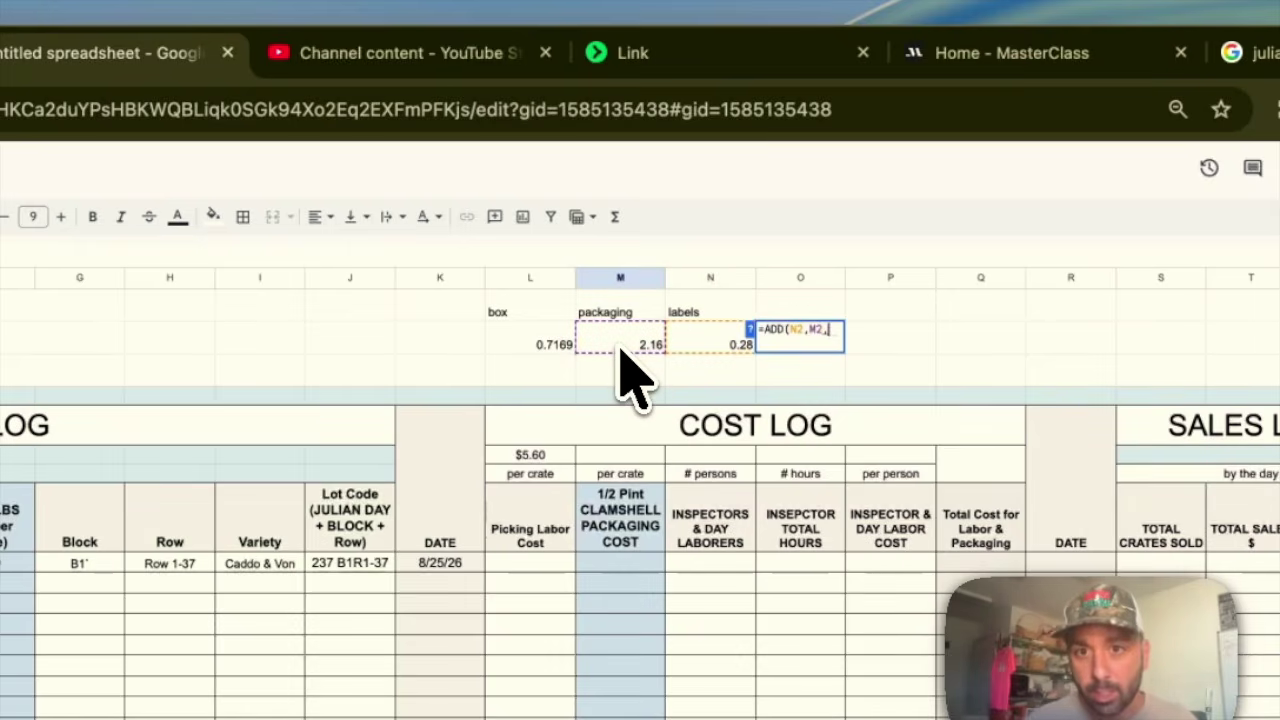
pyautogui.write(',')
pyautogui.click(543, 340)
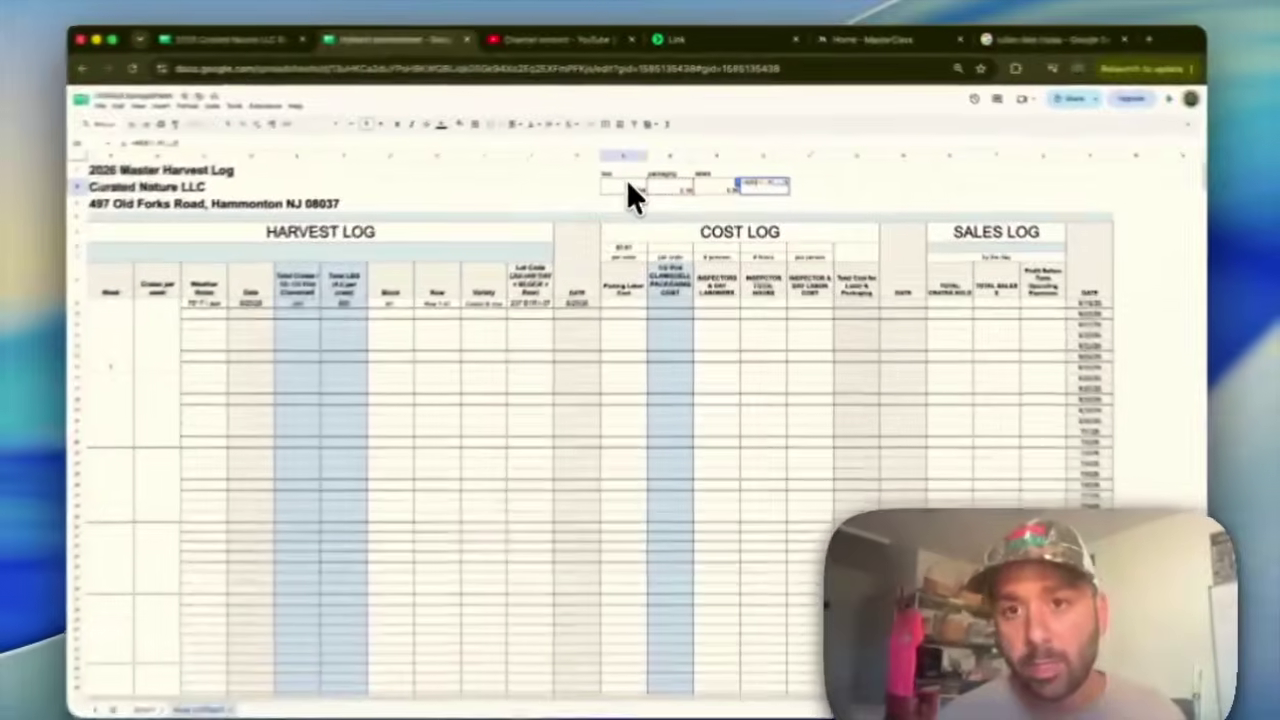
pyautogui.press('Return')
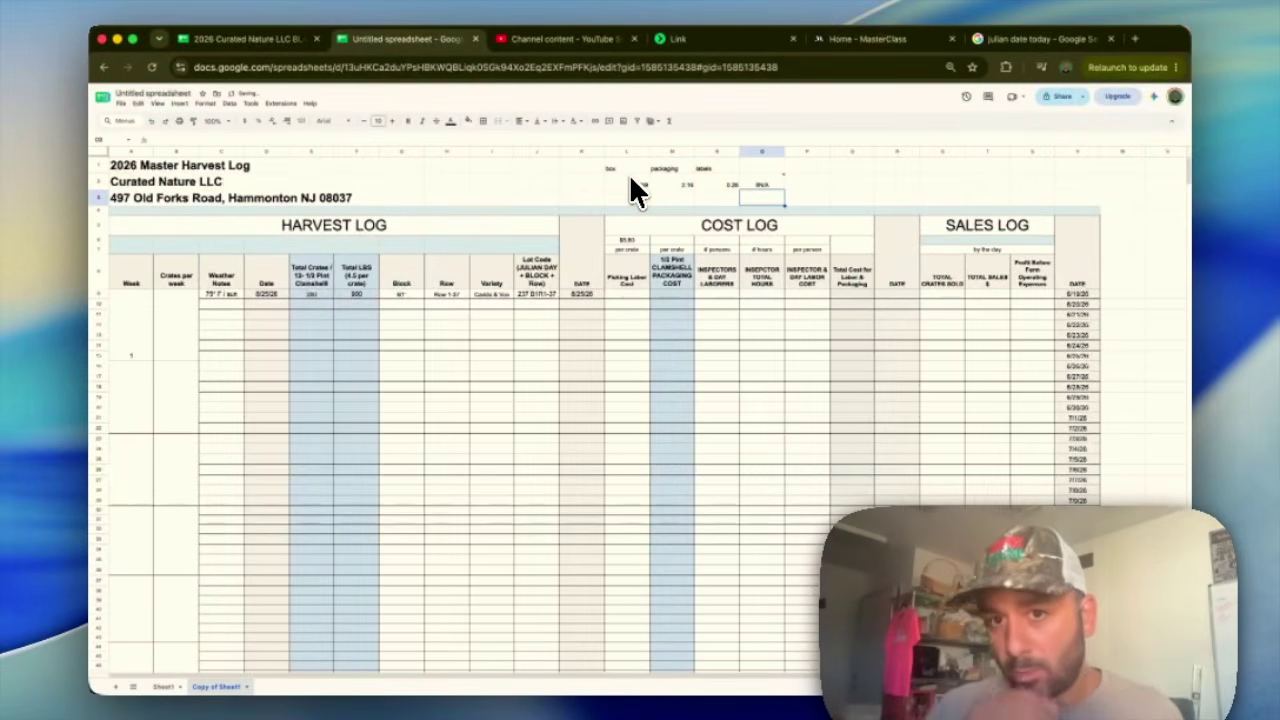
# Try to correct the arguments of the ADD formula in O2, and clear the cell.
pyautogui.click(759, 191)
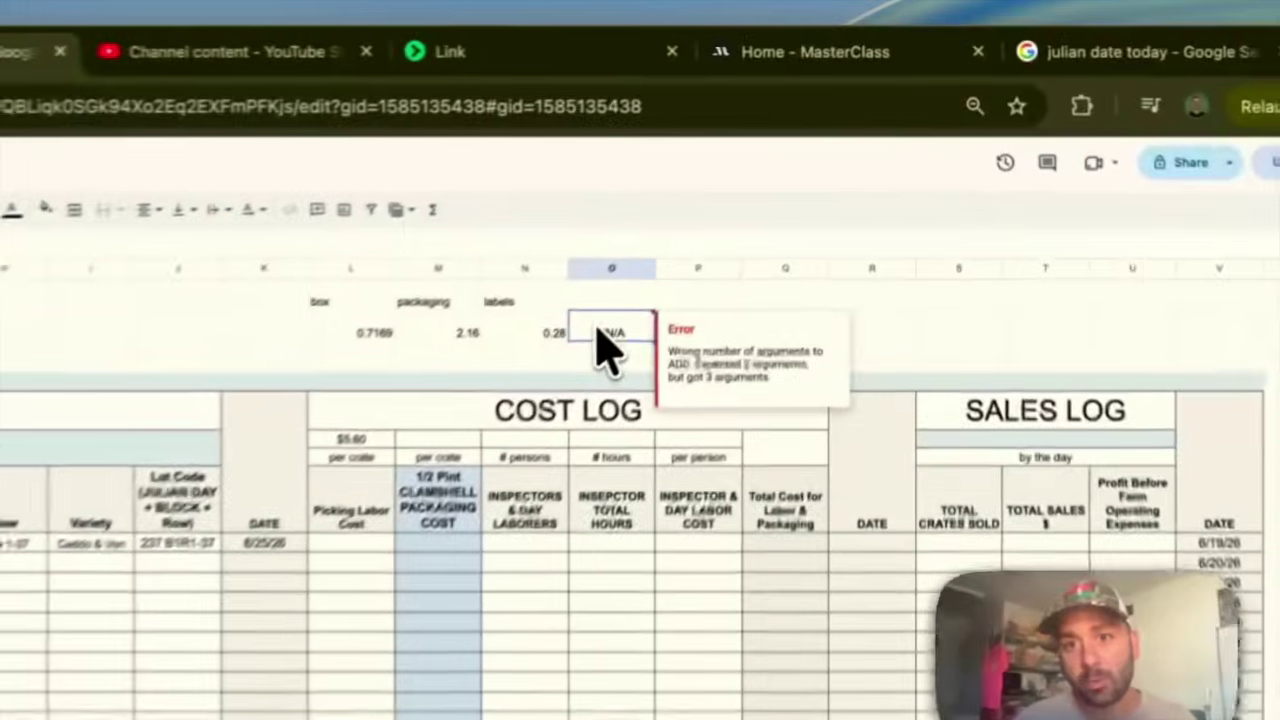
pyautogui.doubleClick(598, 330)
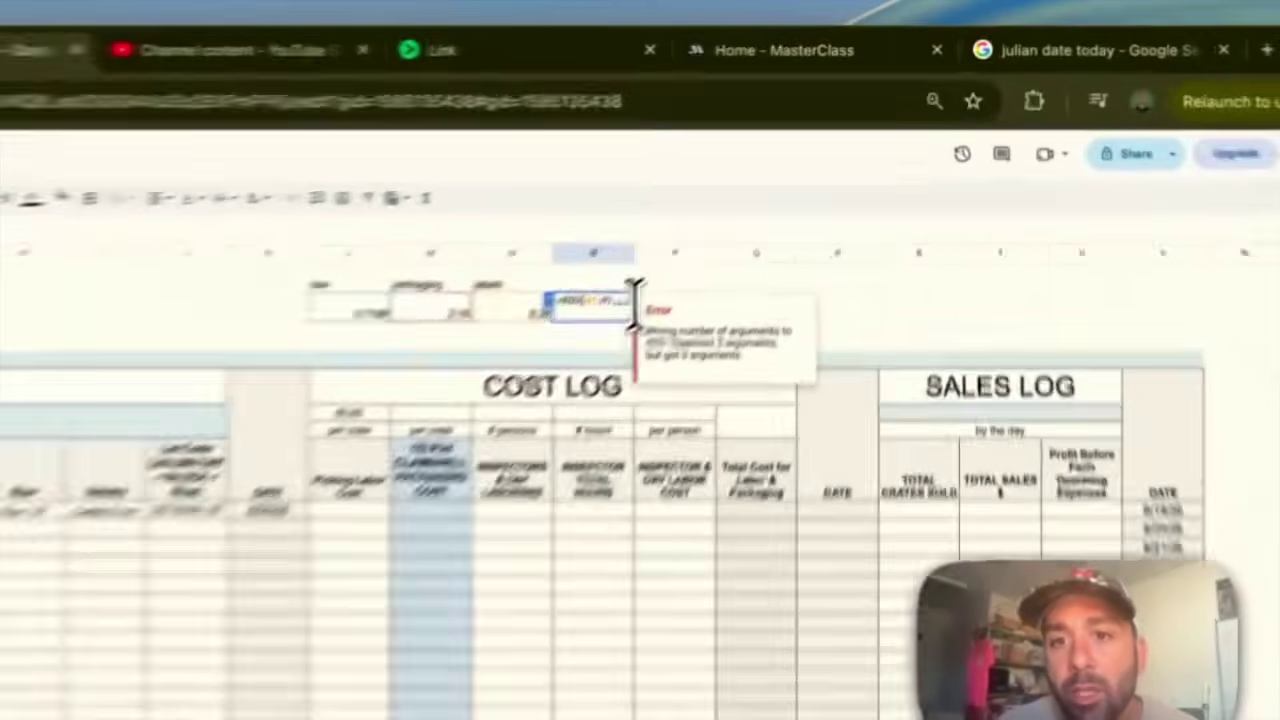
pyautogui.press('Left')
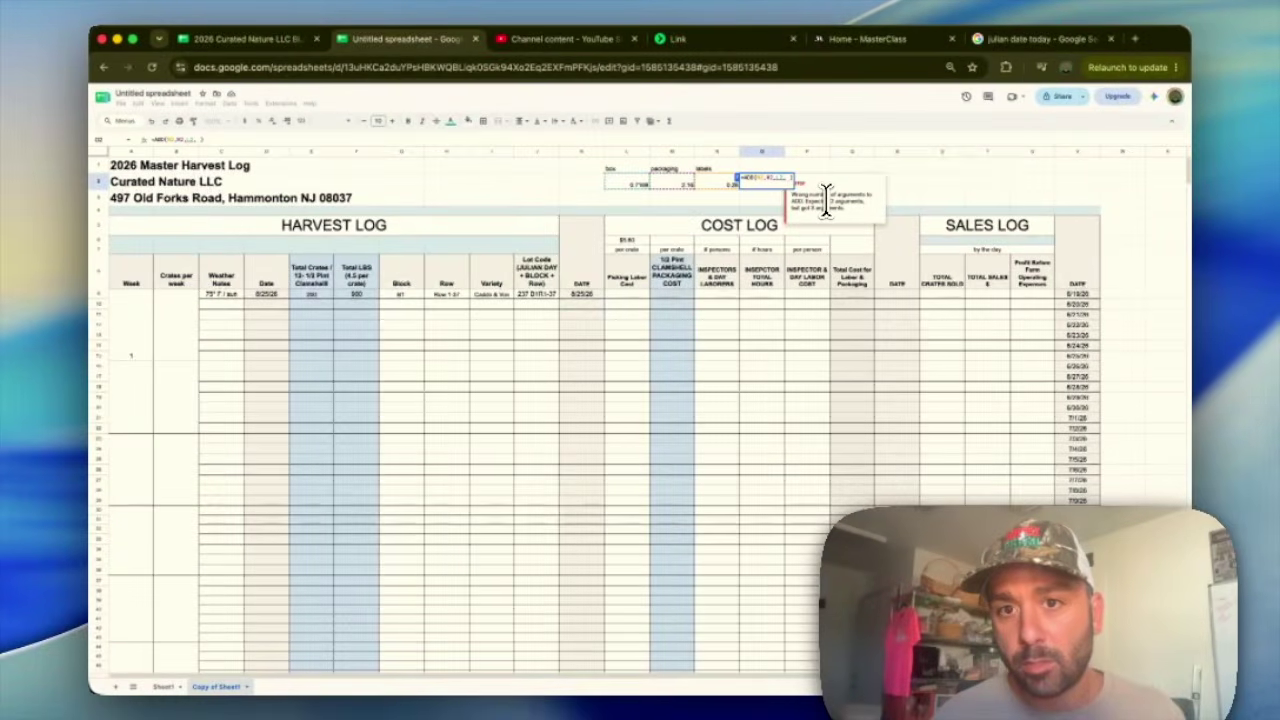
pyautogui.click(825, 196)
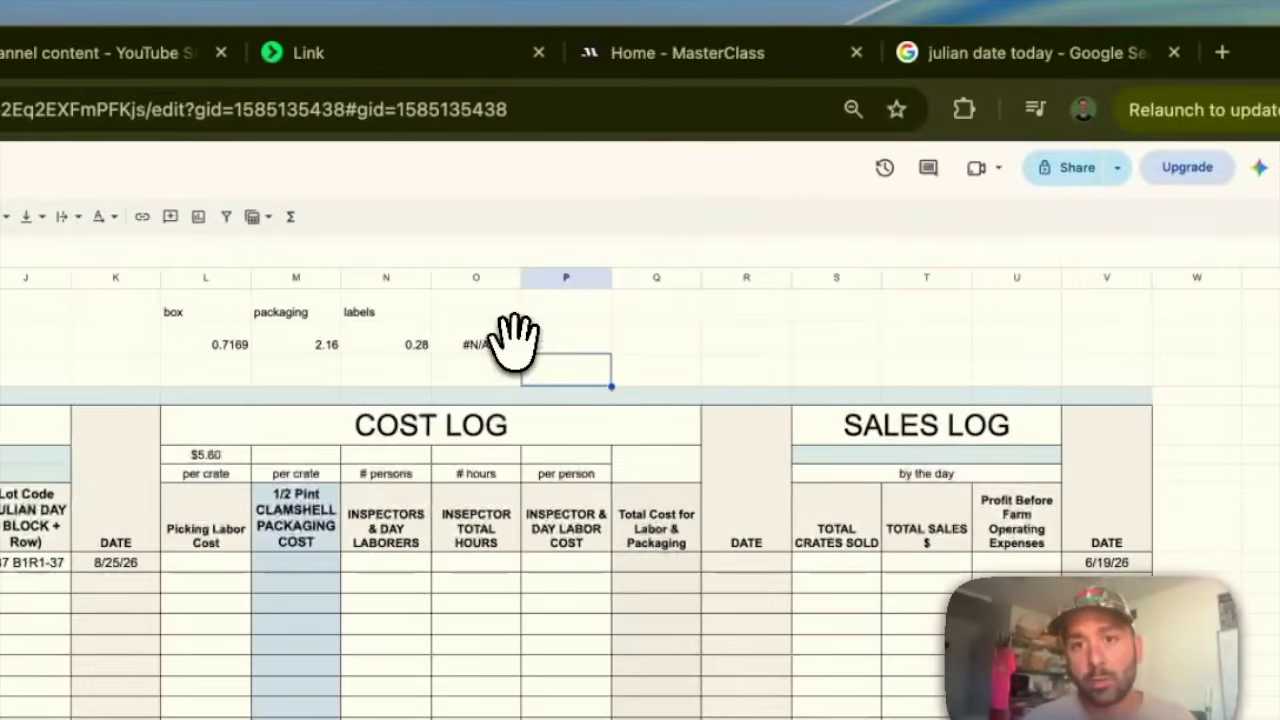
pyautogui.click(520, 330)
pyautogui.doubleClick(520, 330)
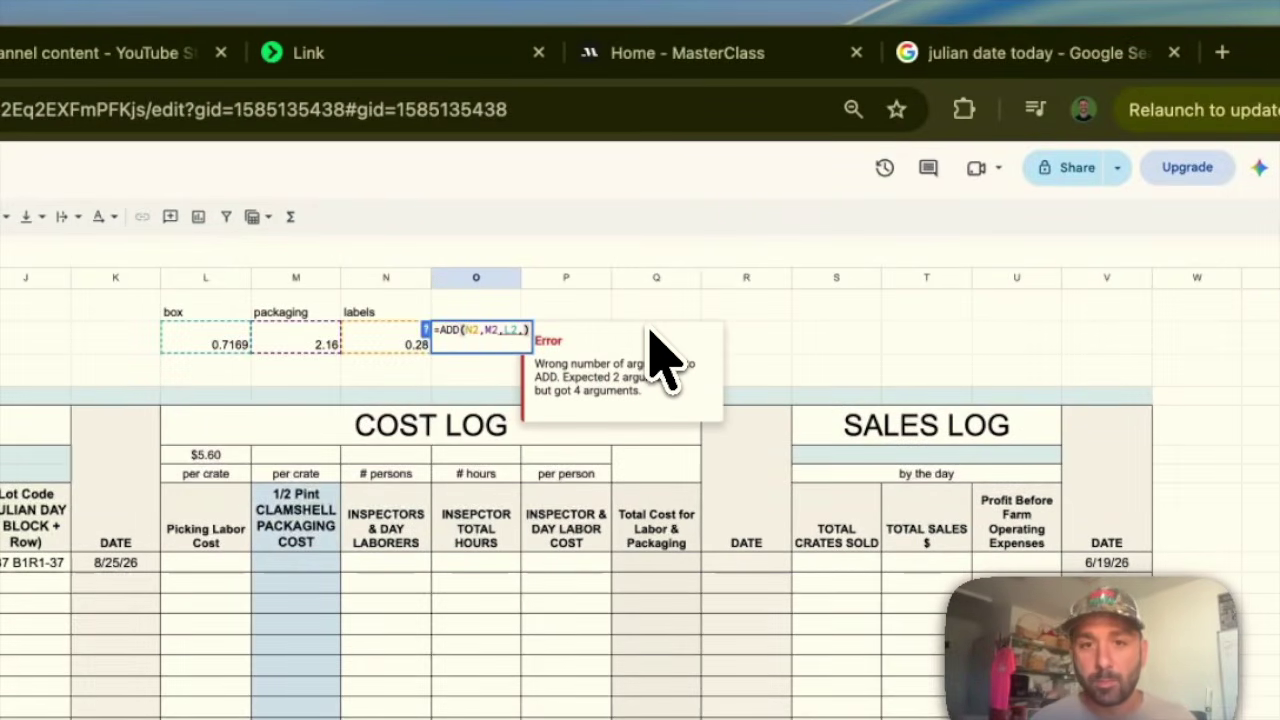
pyautogui.click(822, 346)
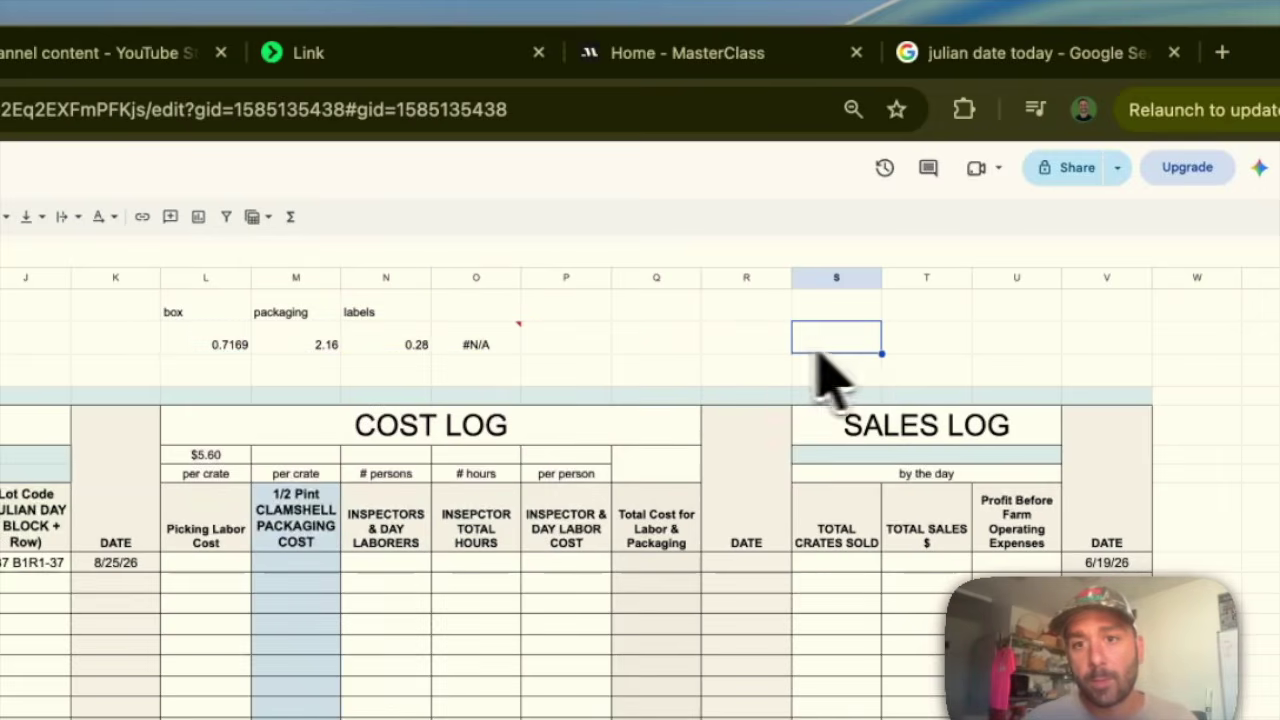
pyautogui.click(462, 345)
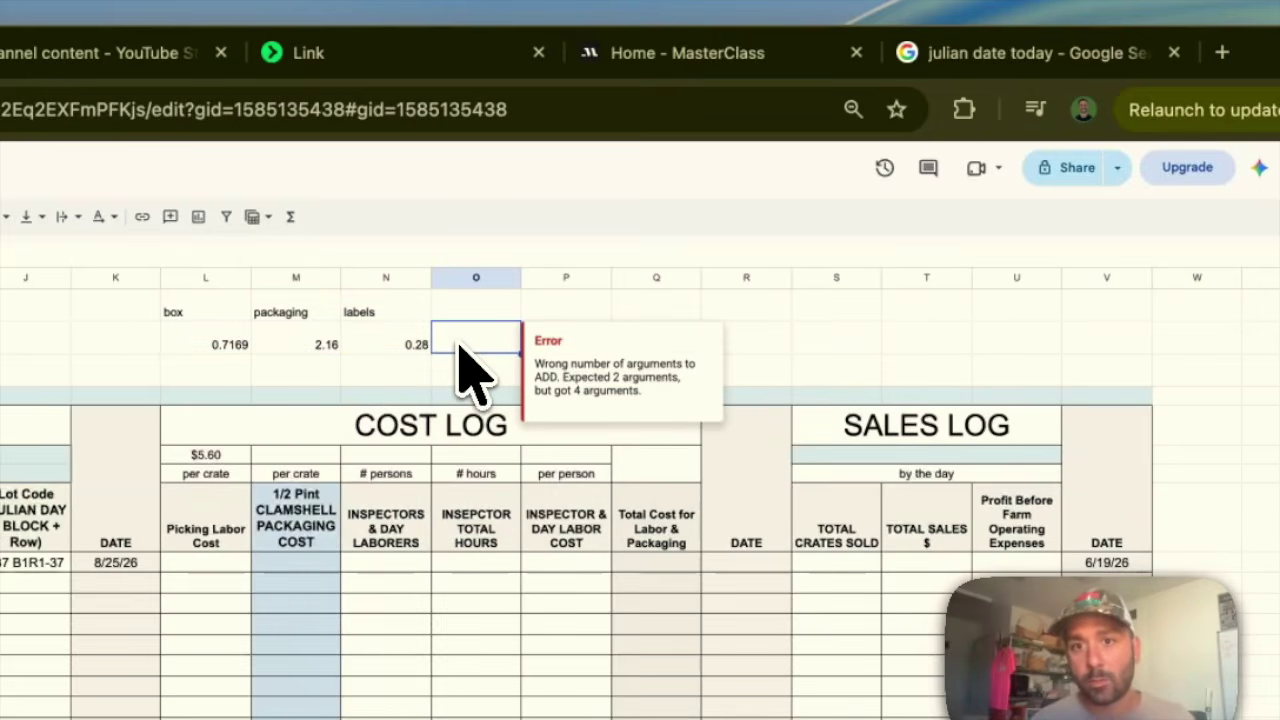
pyautogui.click(823, 345)
pyautogui.click(495, 345)
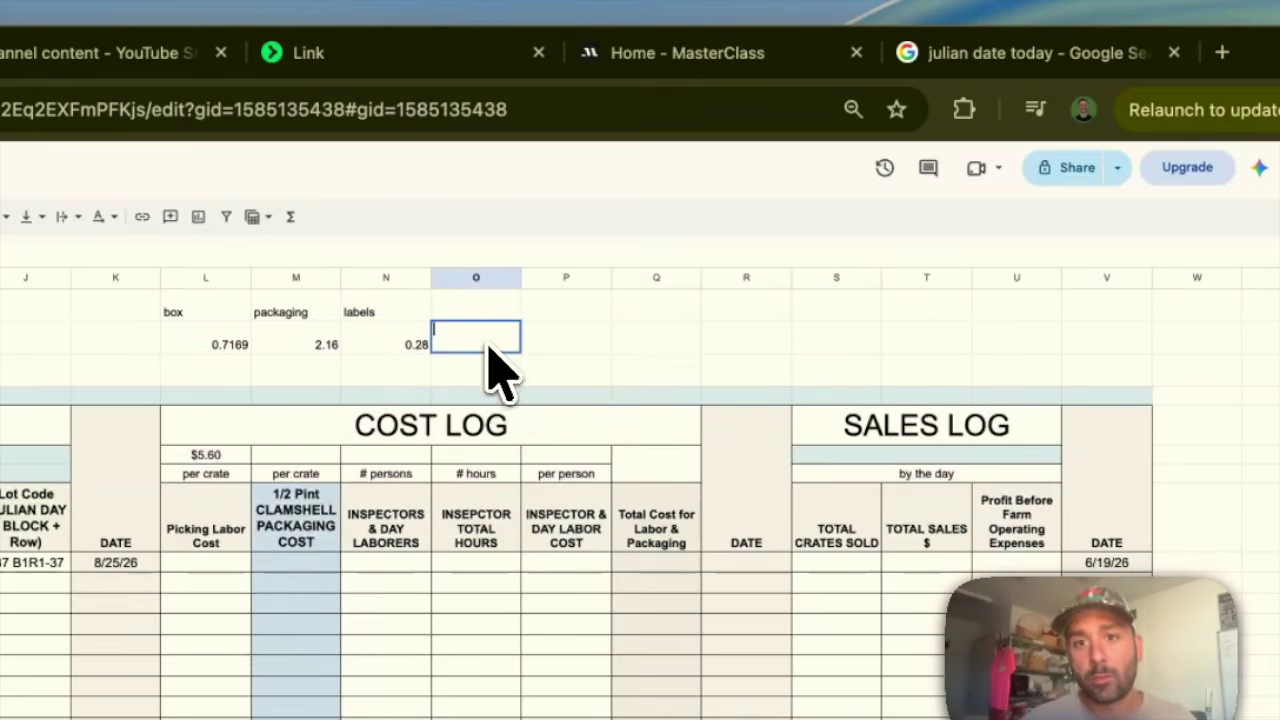
# Add the packaging and box costs in O2 with the formula =ADD(M2,L2).
pyautogui.write('=add')
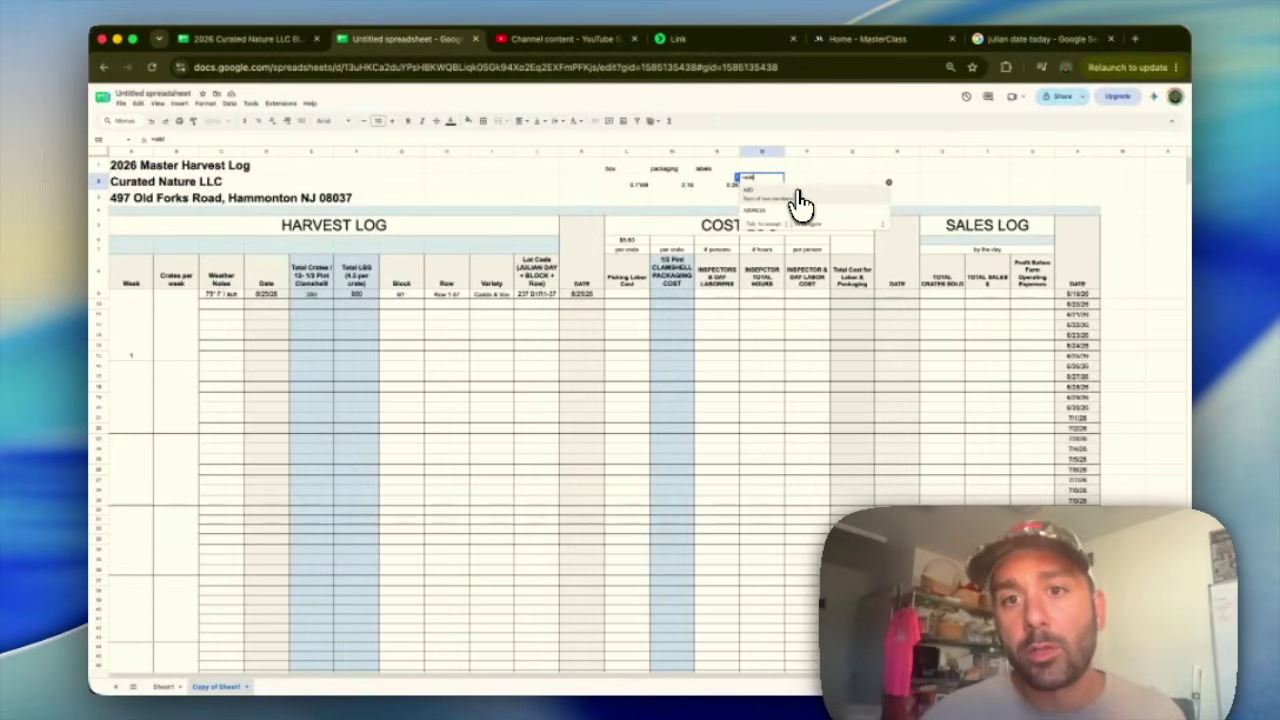
pyautogui.click(798, 193)
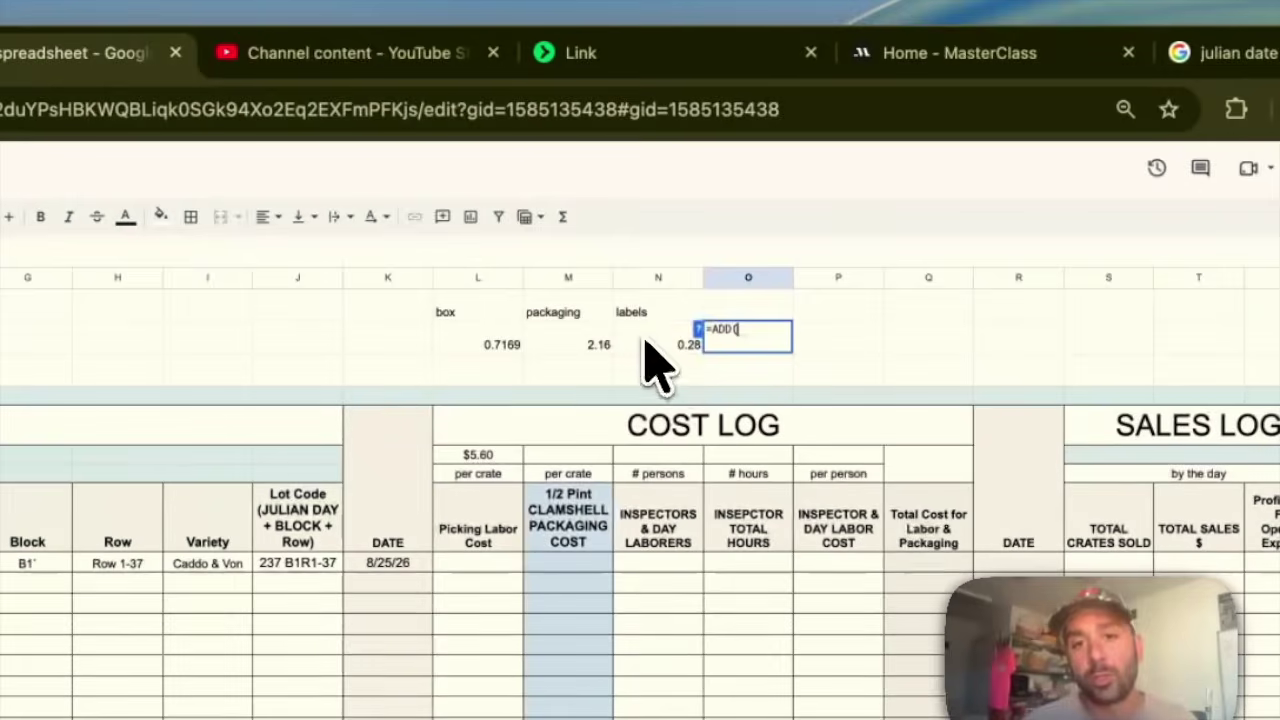
pyautogui.click(706, 184)
pyautogui.click(664, 183)
pyautogui.write(',')
pyautogui.click(492, 344)
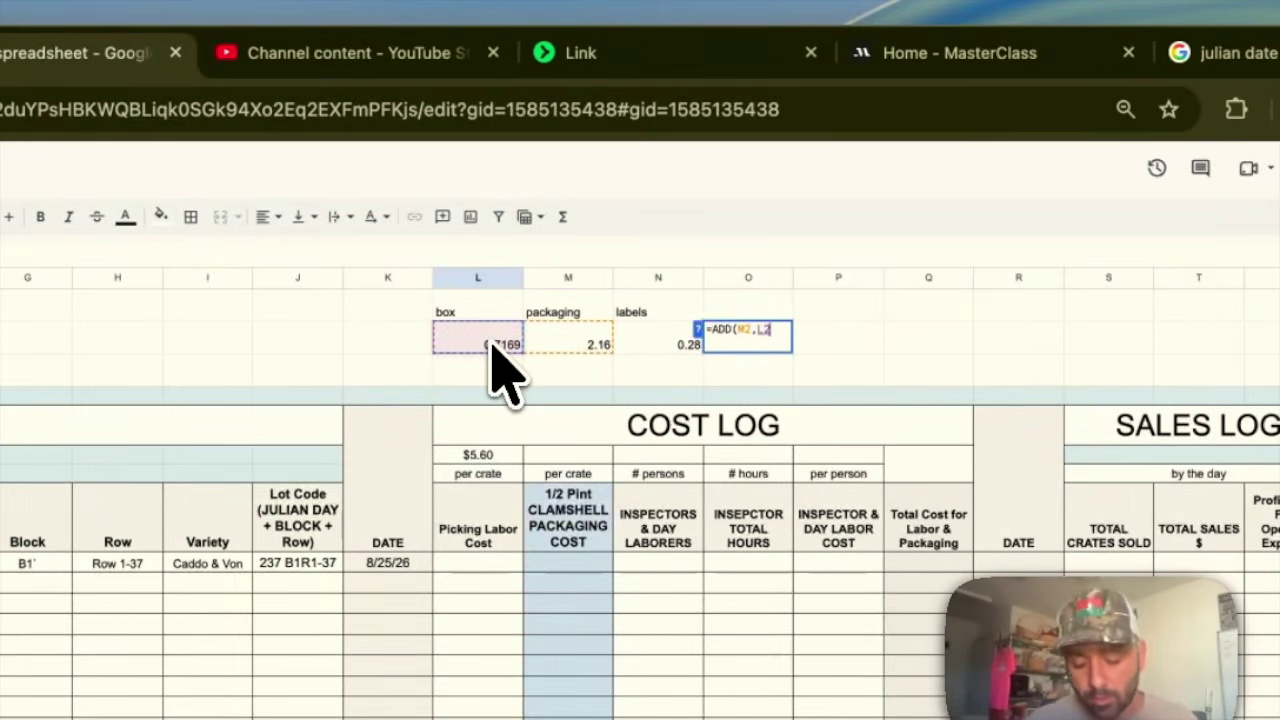
pyautogui.press('Return')
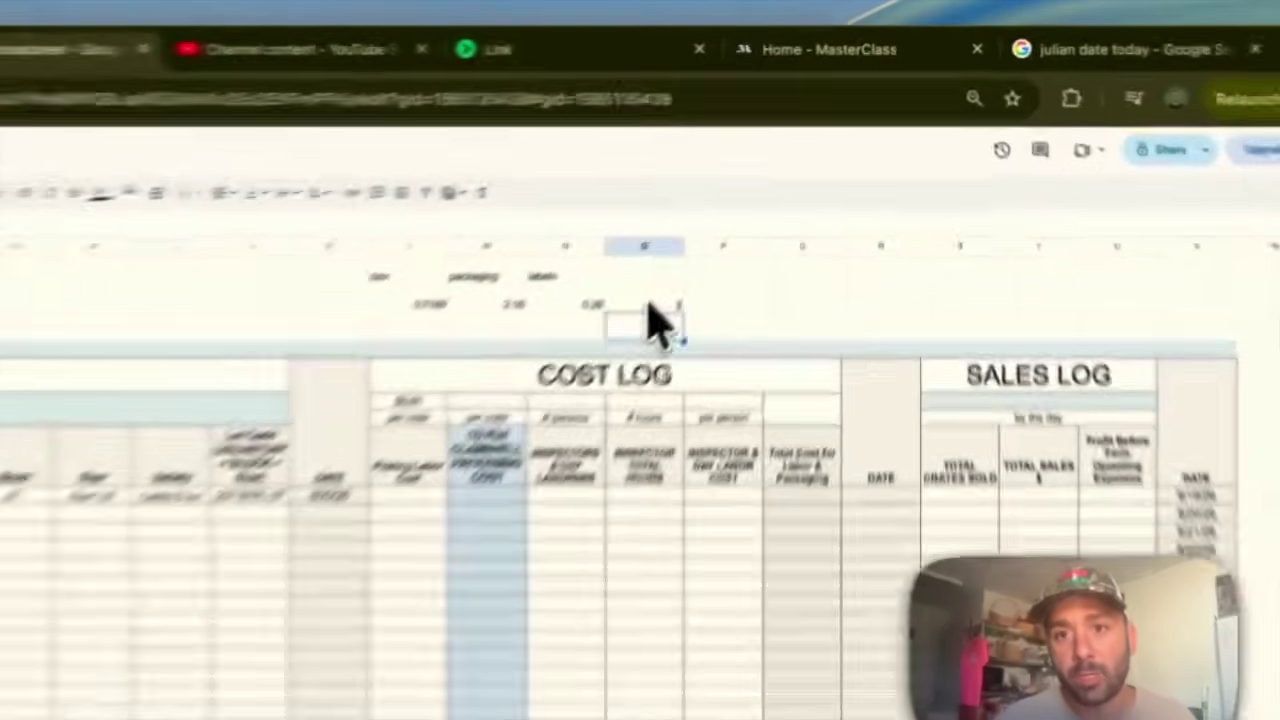
# Extend the O2 formula to =ADD(M2,L2)+N2 so it includes the labels cost.
pyautogui.doubleClick(765, 185)
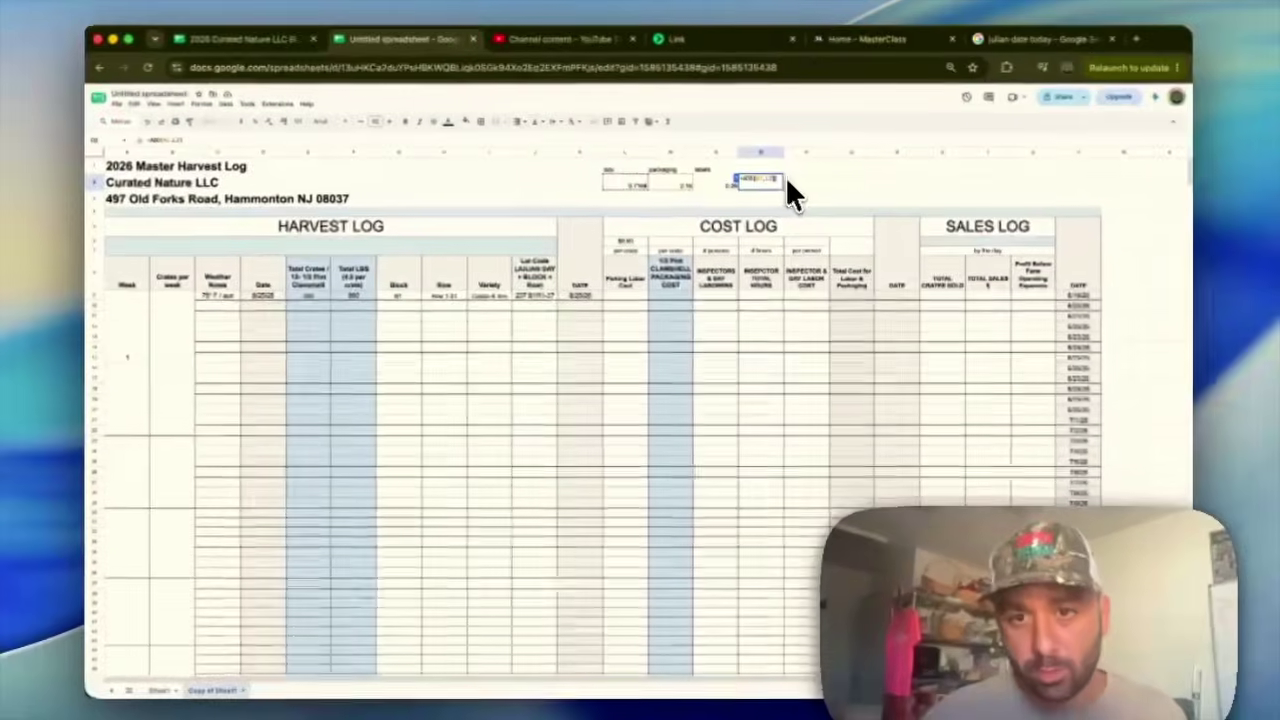
pyautogui.write('+ad')
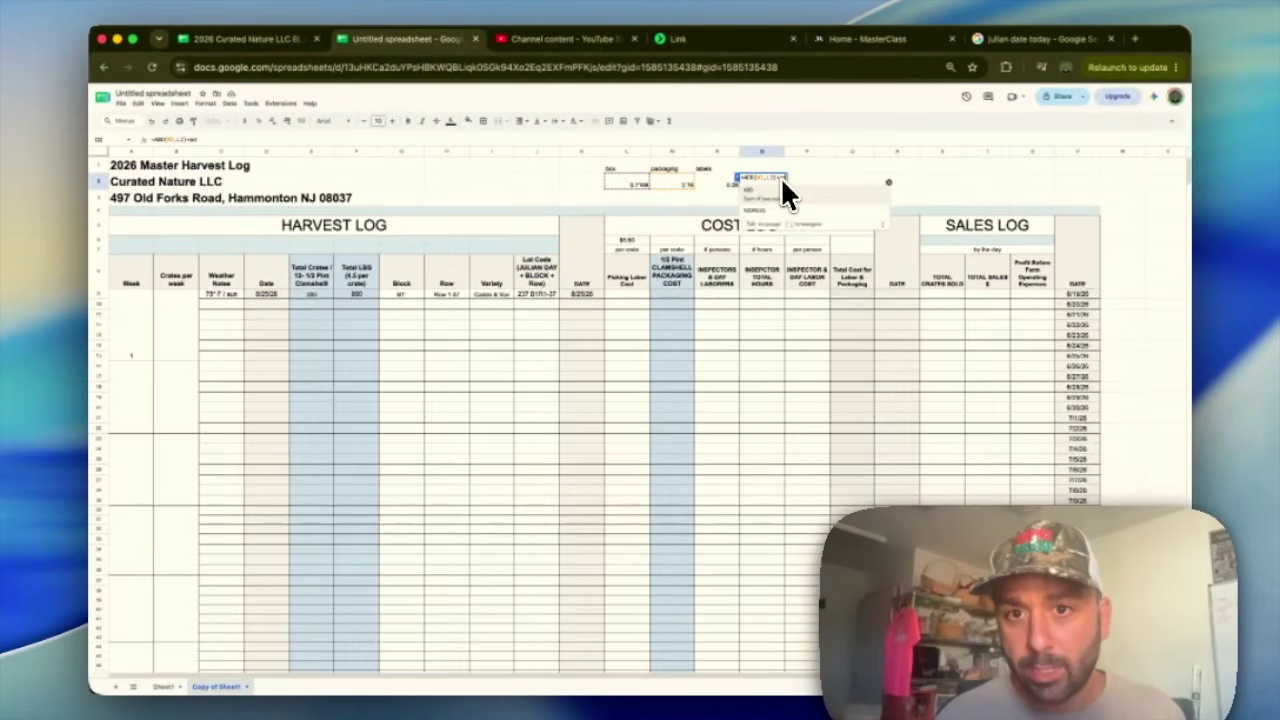
pyautogui.press('BackSpace')
pyautogui.press('BackSpace')
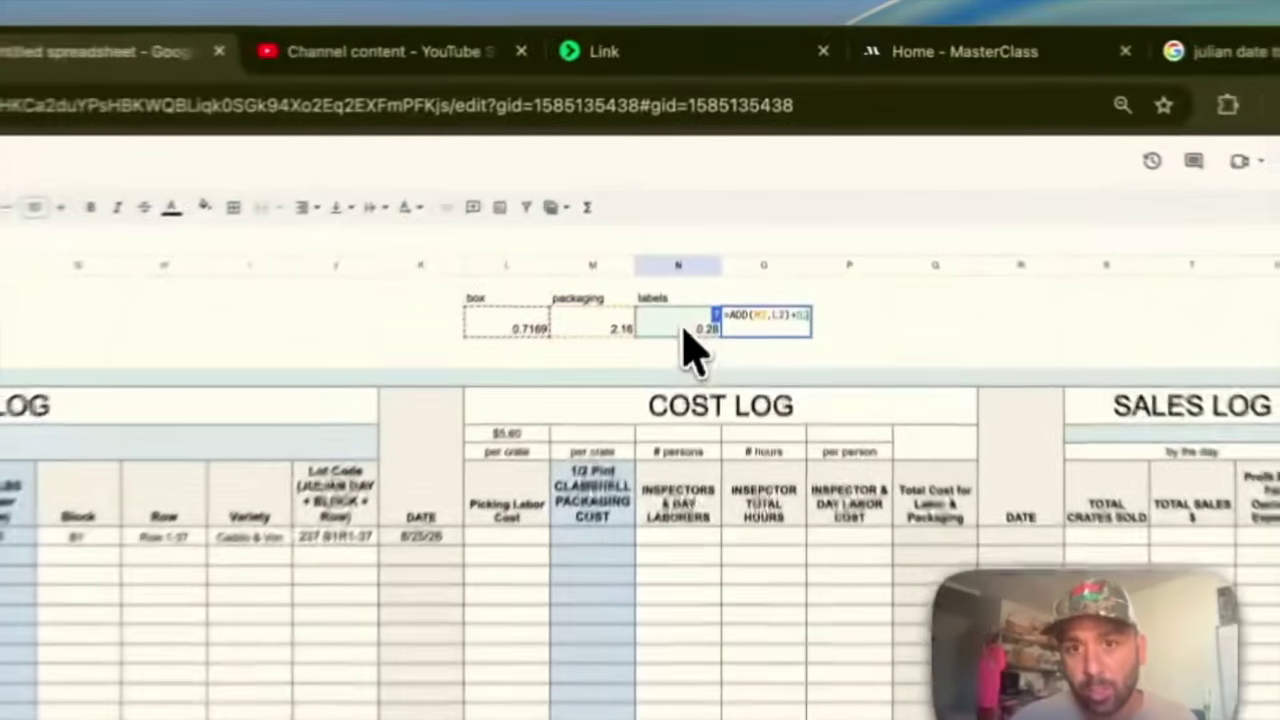
pyautogui.click(718, 184)
pyautogui.press('Return')
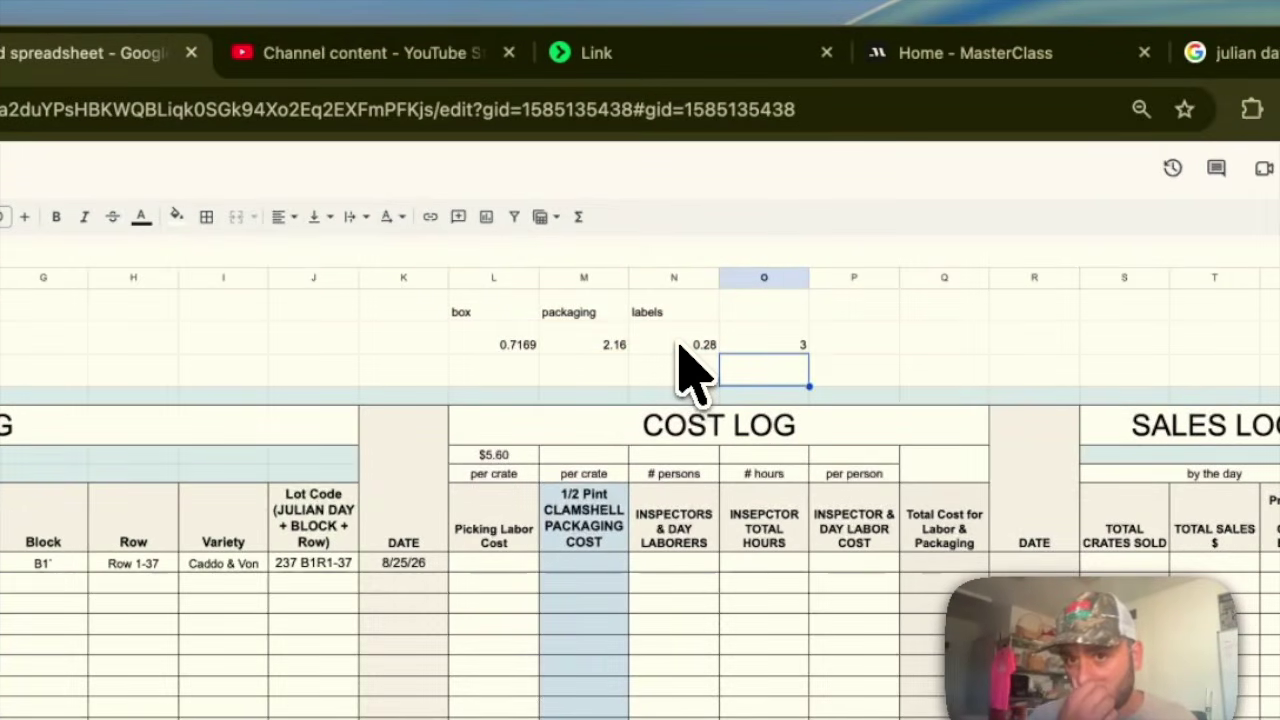
# Apply the Number format with two decimals to the cost total in O2.
pyautogui.click(771, 340)
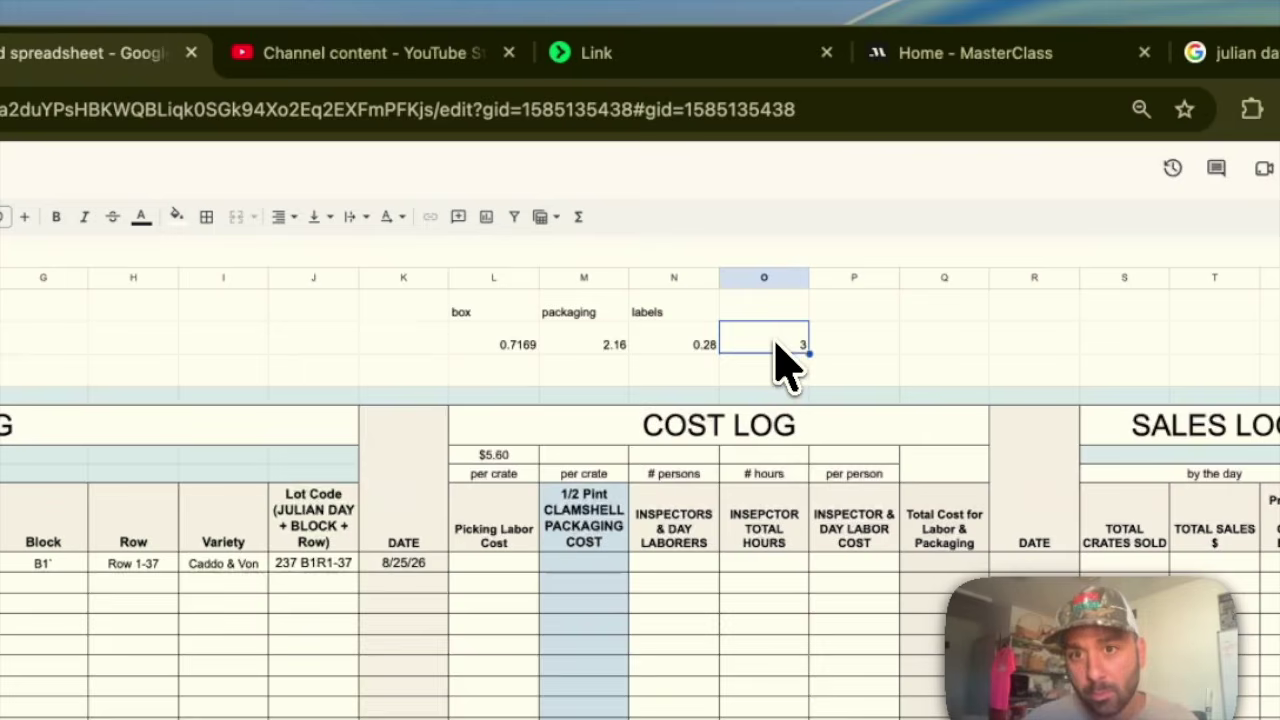
pyautogui.doubleClick(795, 345)
pyautogui.press('Tab')
pyautogui.click(794, 352)
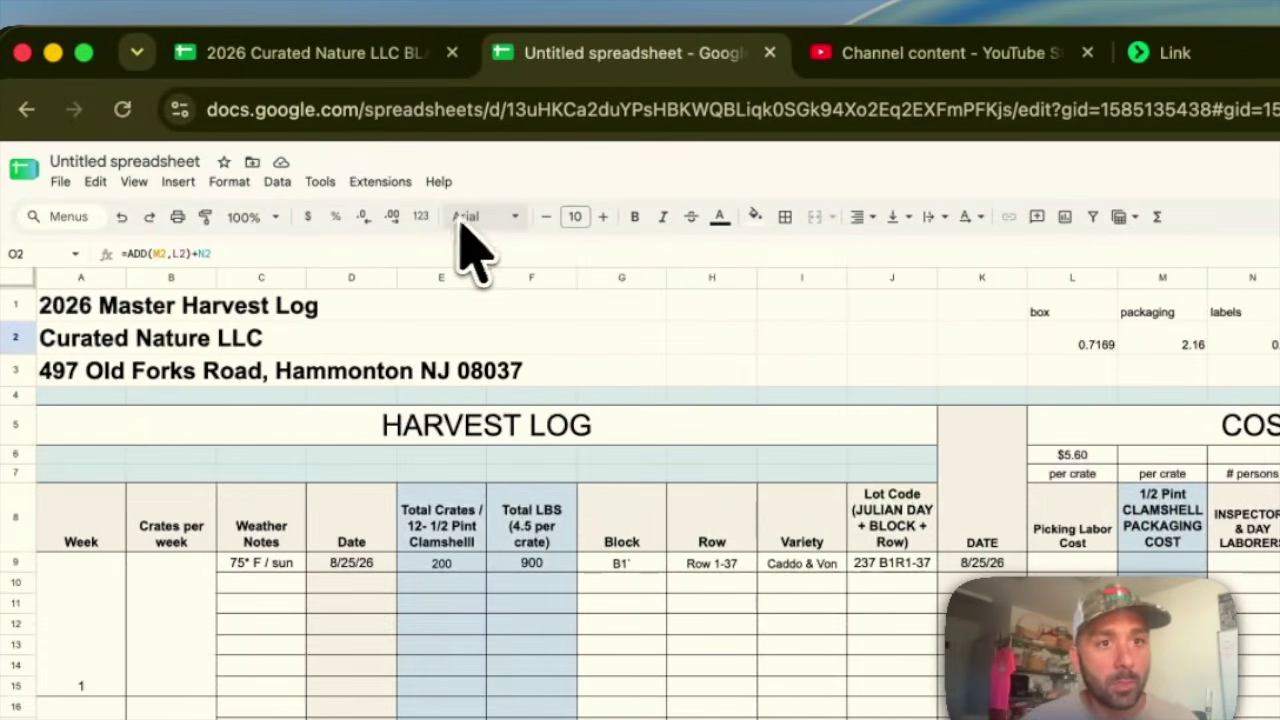
pyautogui.click(212, 216)
pyautogui.click(505, 321)
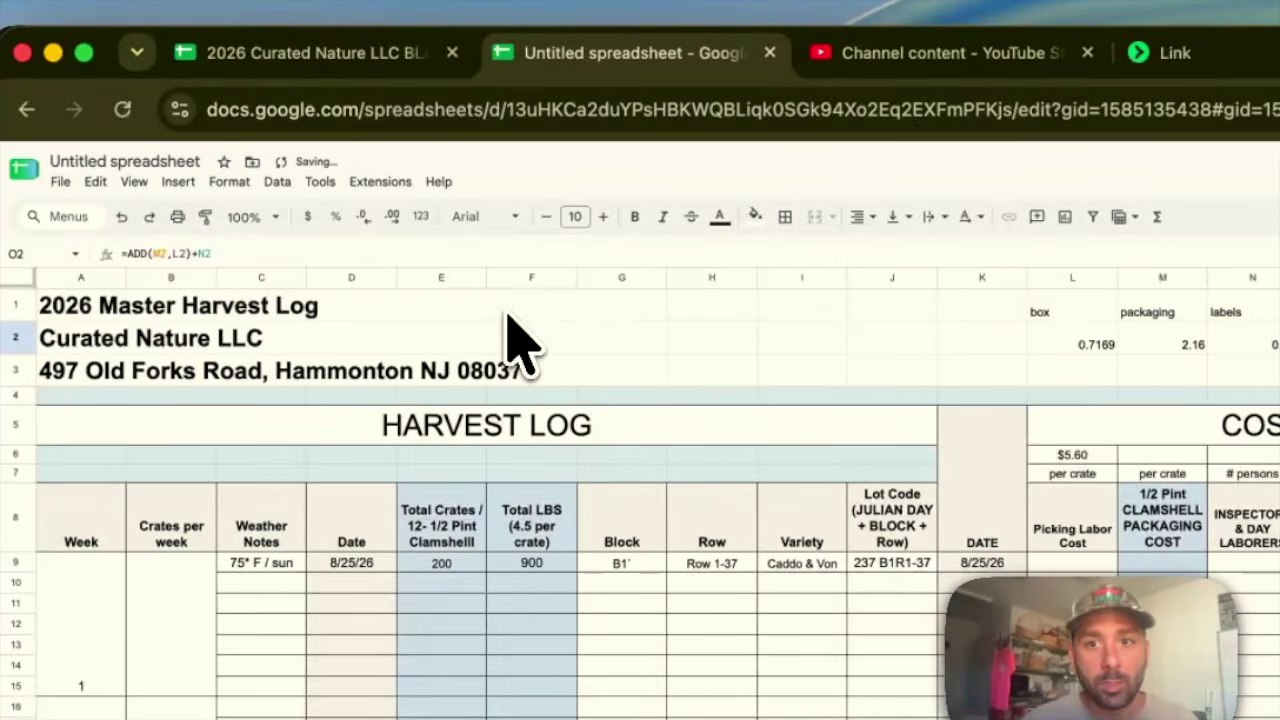
# Check the cost total in O2 and enter $3.15 per crate in M6 above the clamshell packaging cost column.
pyautogui.press('Tab')
pyautogui.click(782, 342)
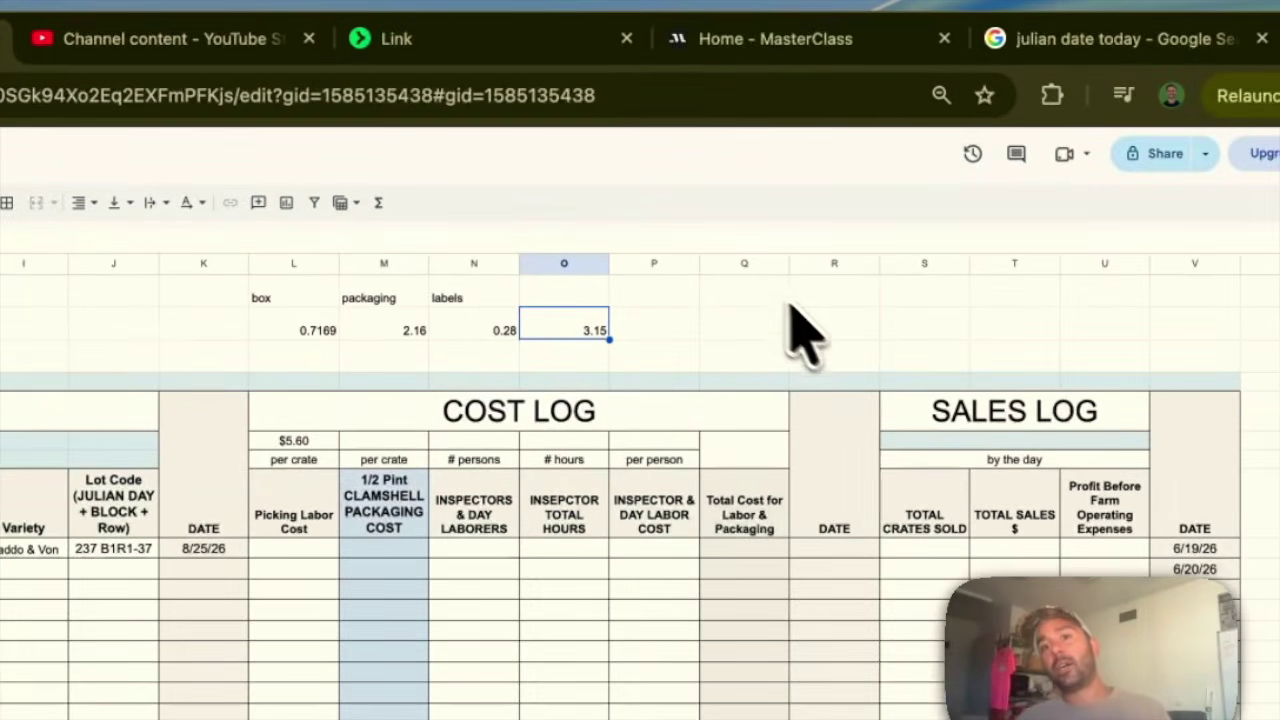
pyautogui.click(740, 335)
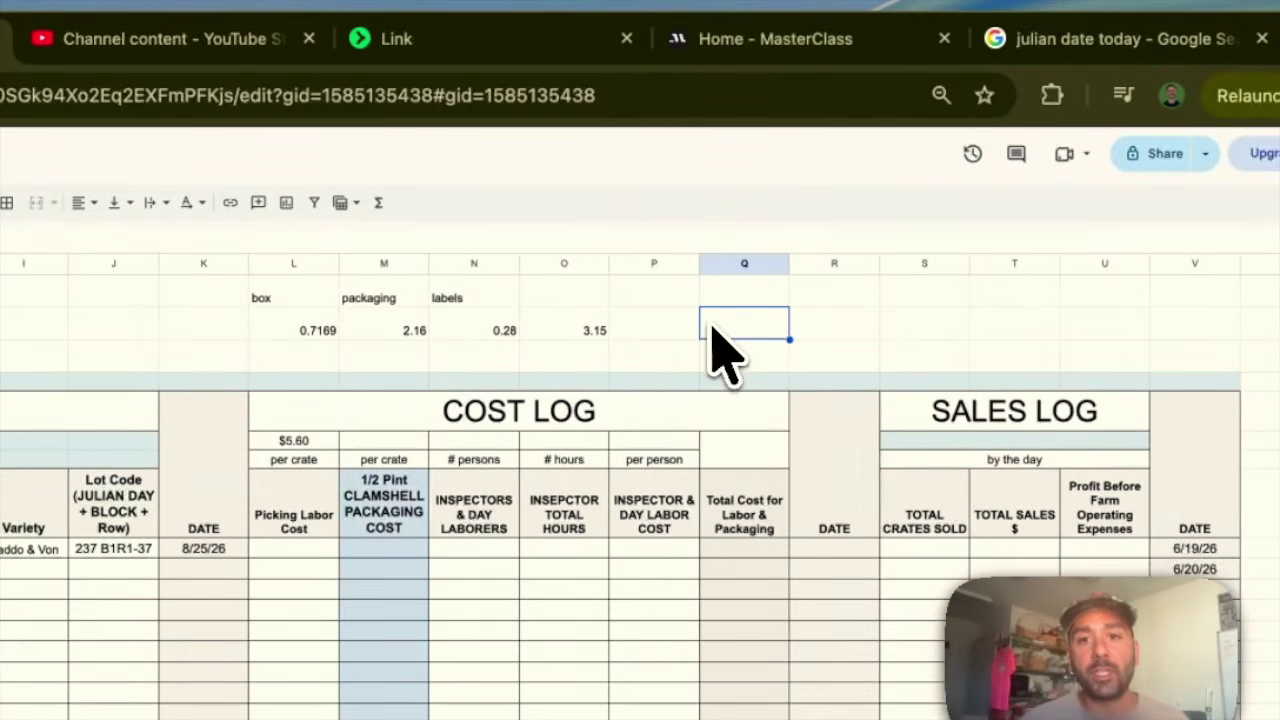
pyautogui.click(568, 326)
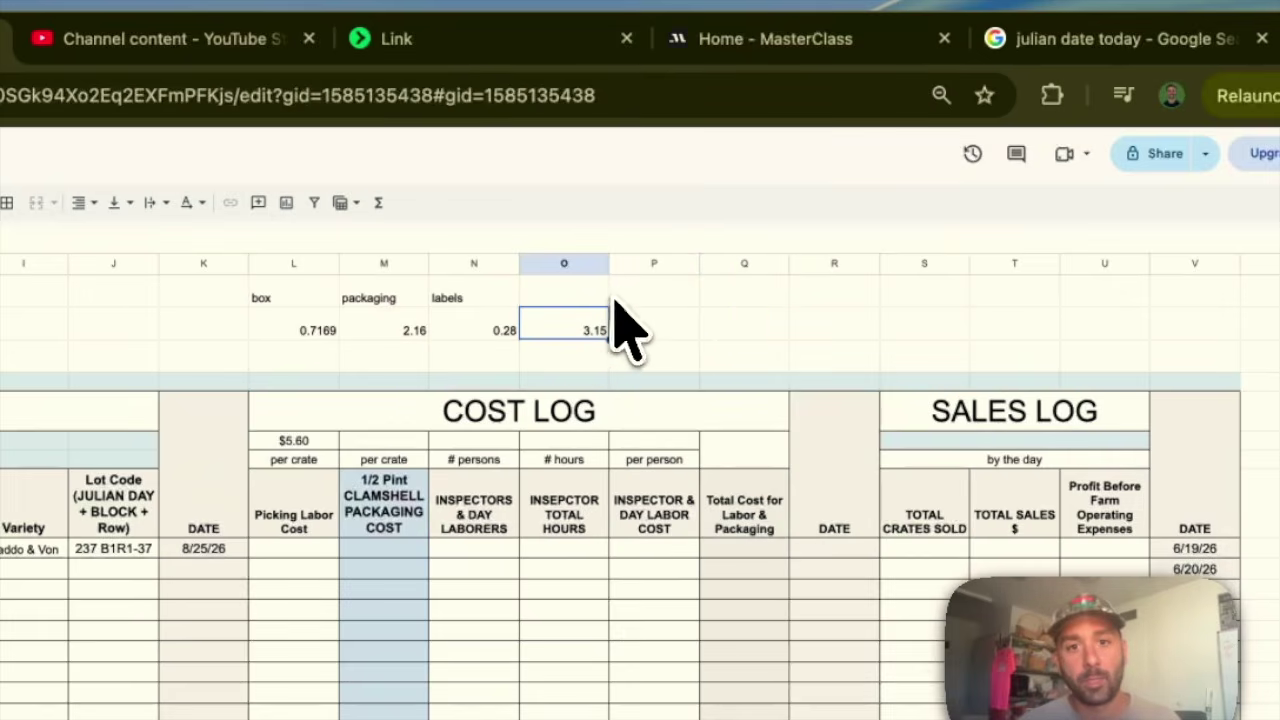
pyautogui.doubleClick(563, 338)
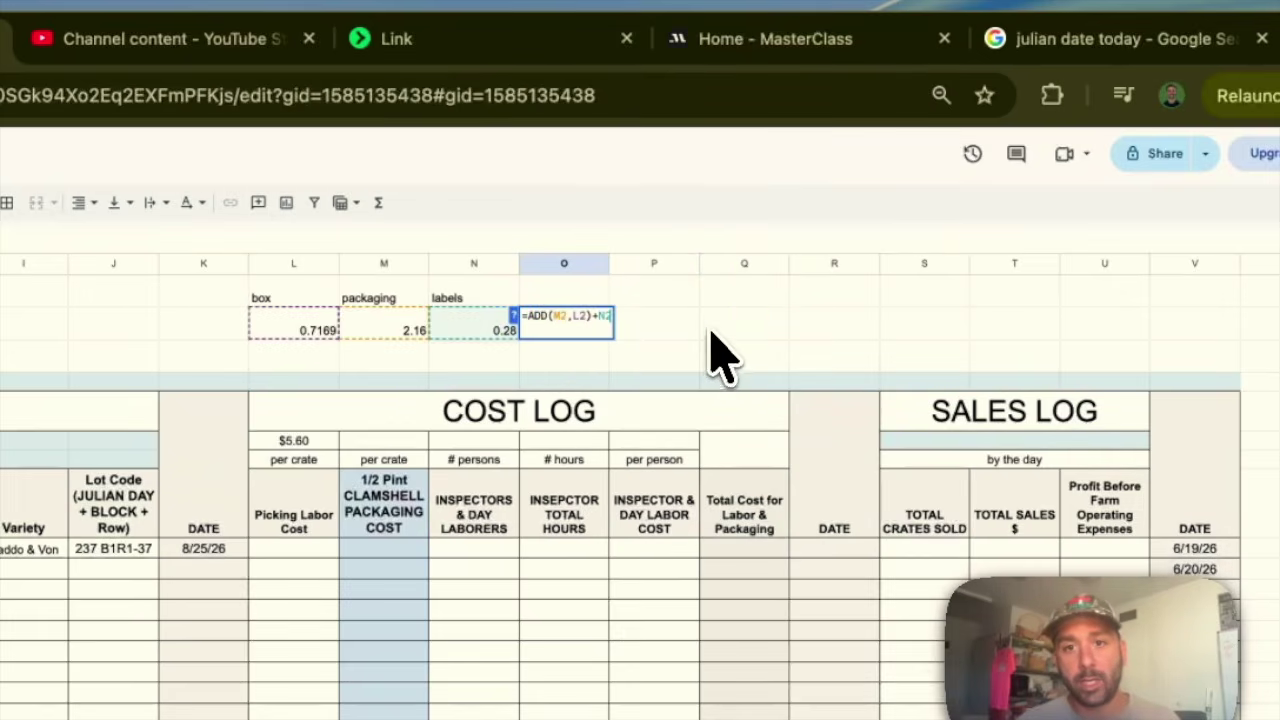
pyautogui.click(730, 330)
pyautogui.click(388, 444)
pyautogui.doubleClick(389, 446)
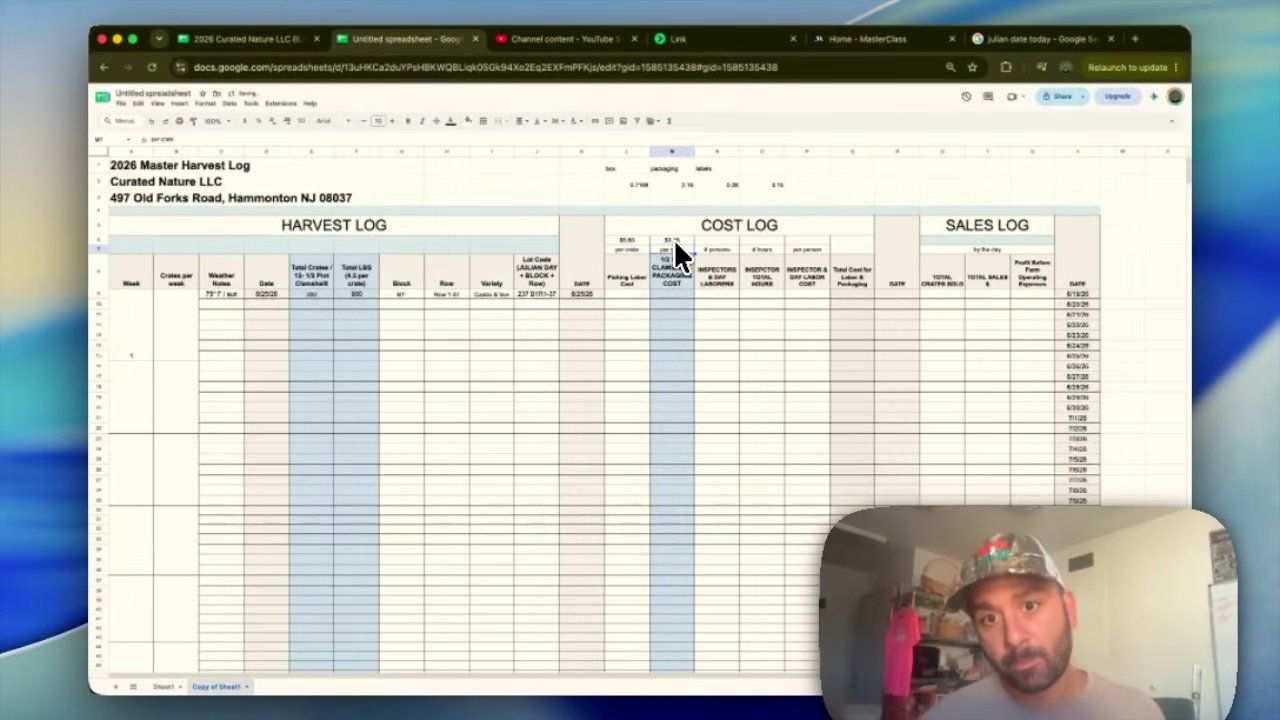
pyautogui.click(733, 244)
pyautogui.click(719, 297)
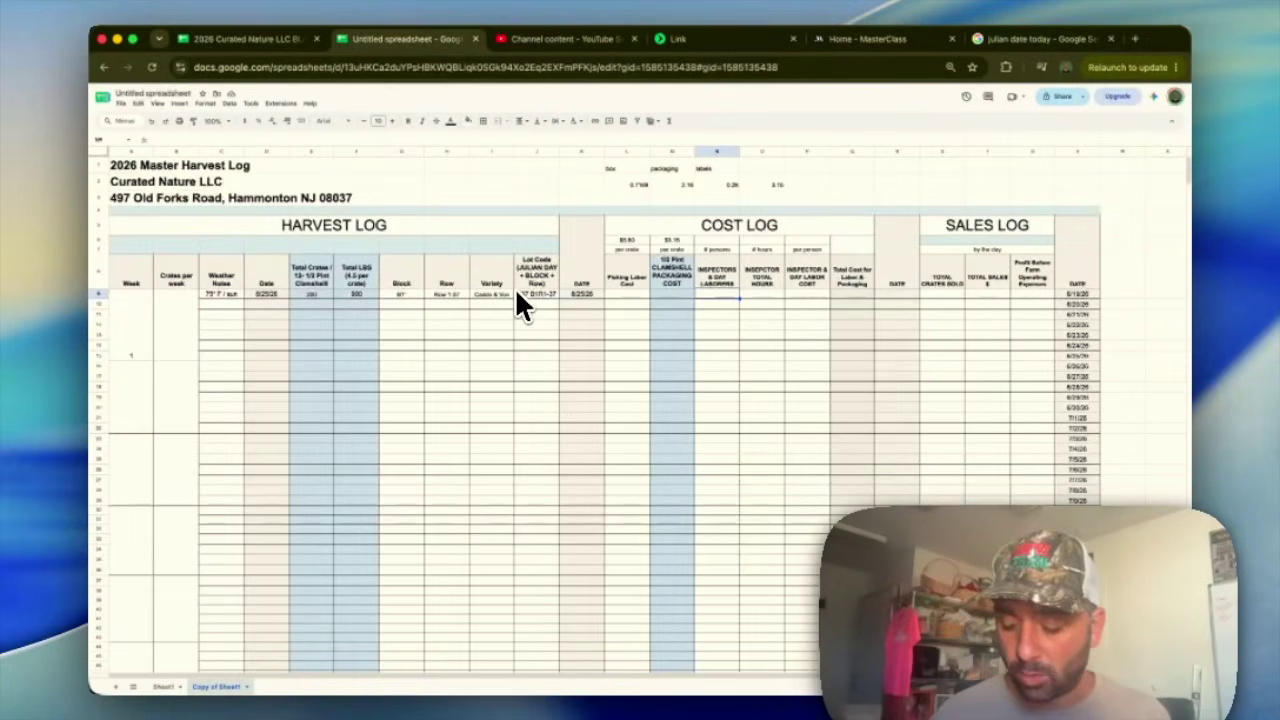
# Enter 4 inspectors and day laborers in N9 and 40 inspector total hours in O9 for the 8/25/26 entry.
pyautogui.write('4')
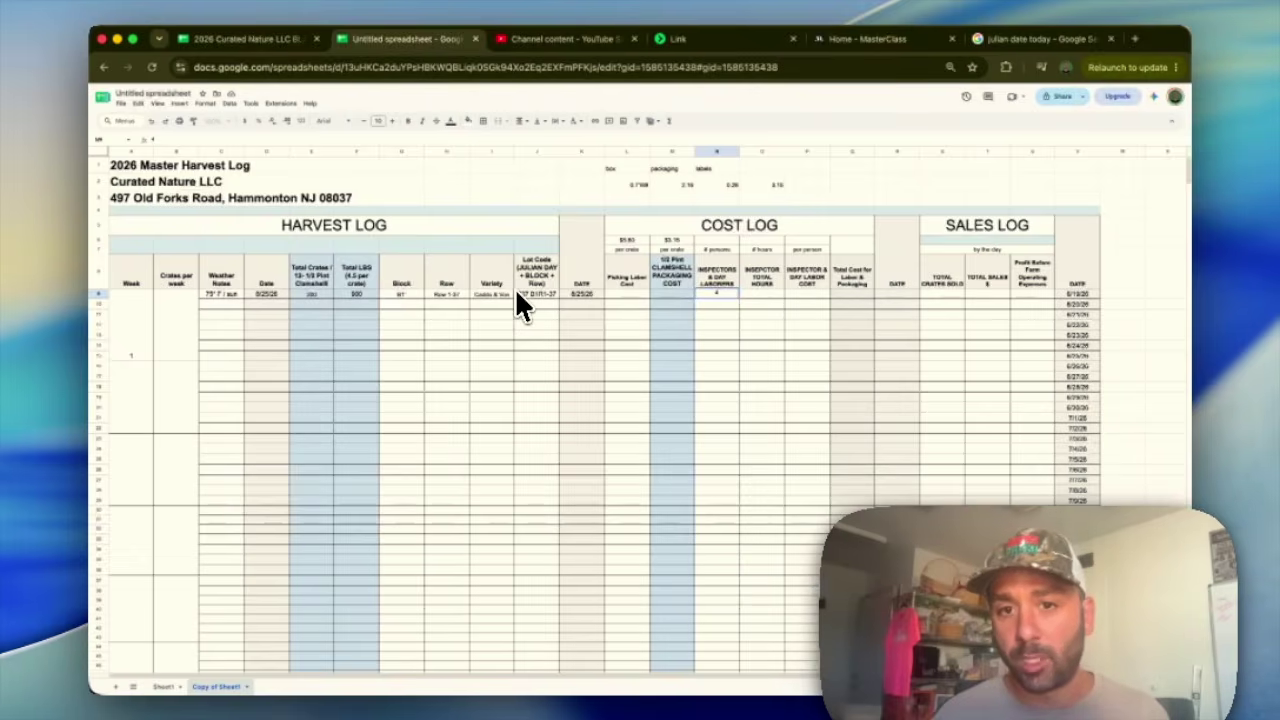
pyautogui.press('Return')
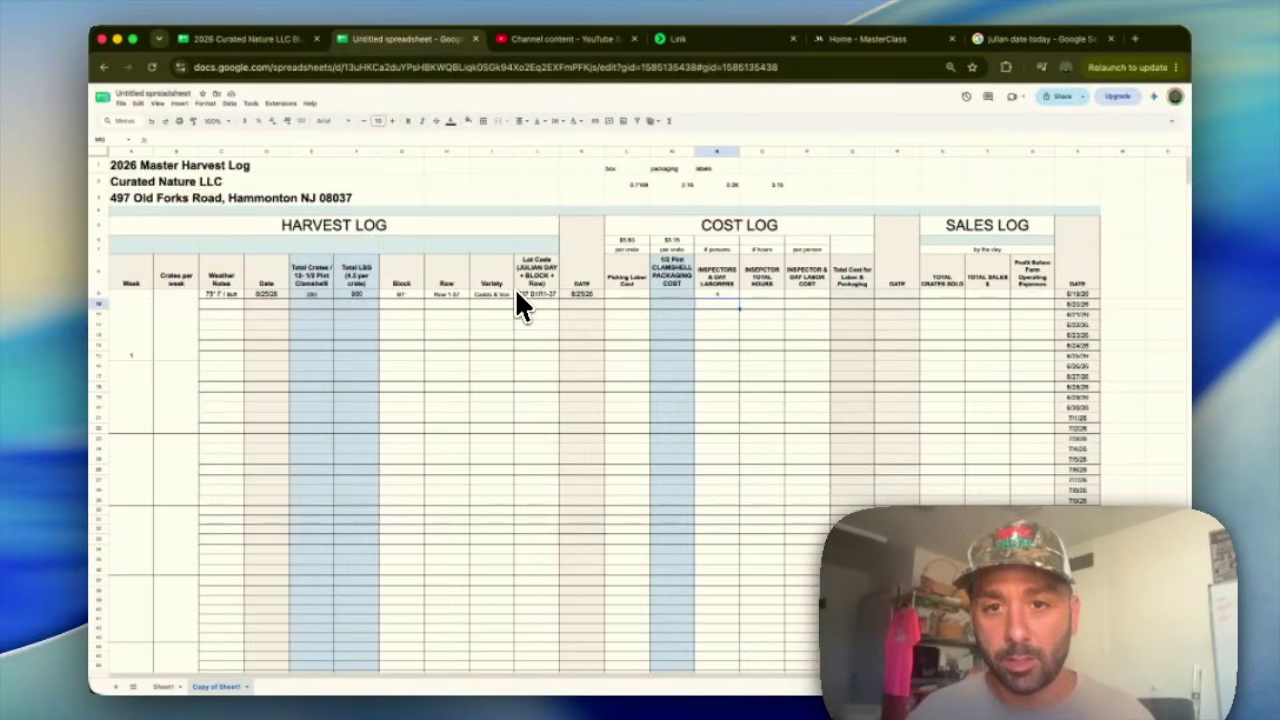
pyautogui.click(760, 297)
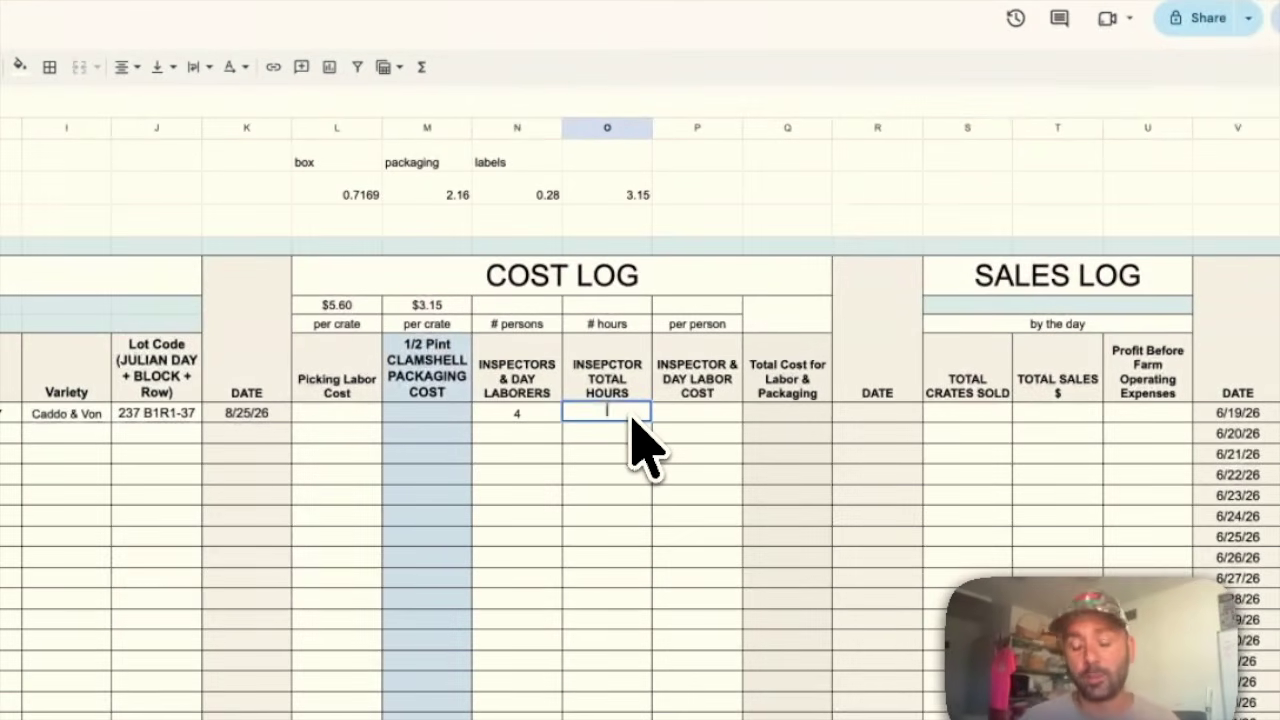
pyautogui.write('40')
pyautogui.press('Return')
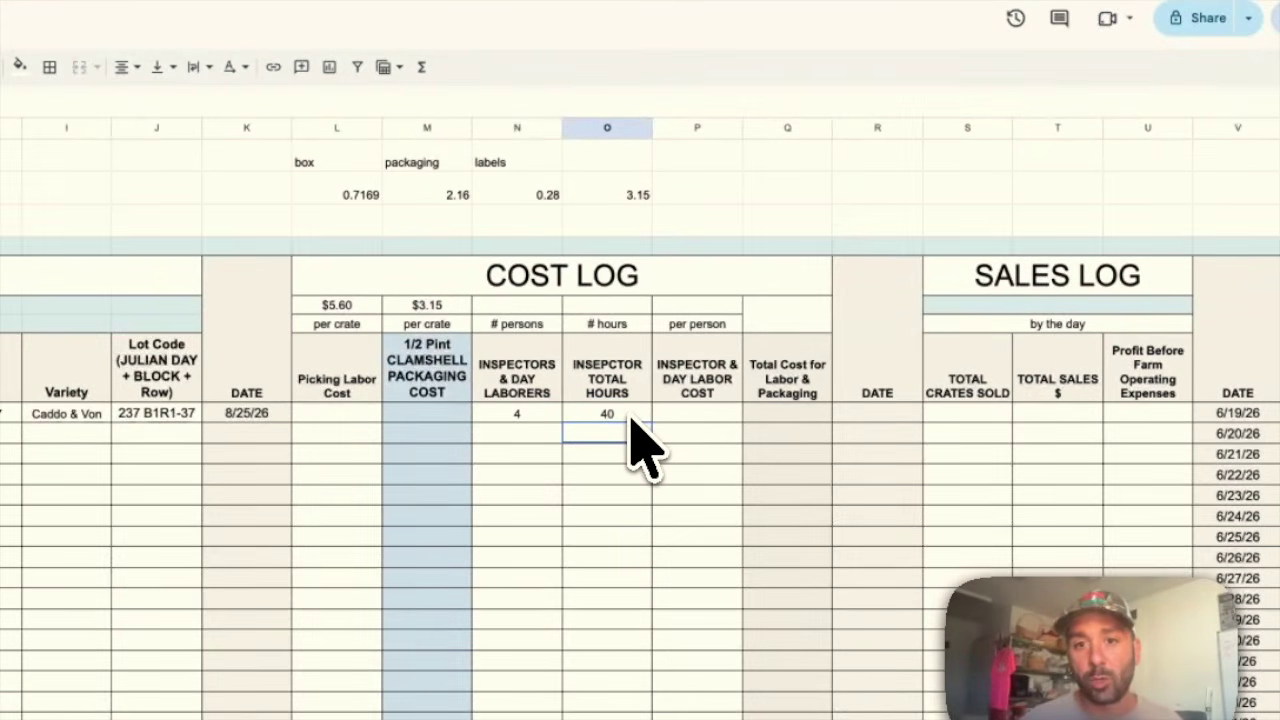
# Enter $19.25 per person in P6 and calculate the inspector and day labor cost in P9 with =MULTIPLY(O9,P6), rejecting the suggested autofill.
pyautogui.doubleClick(677, 306)
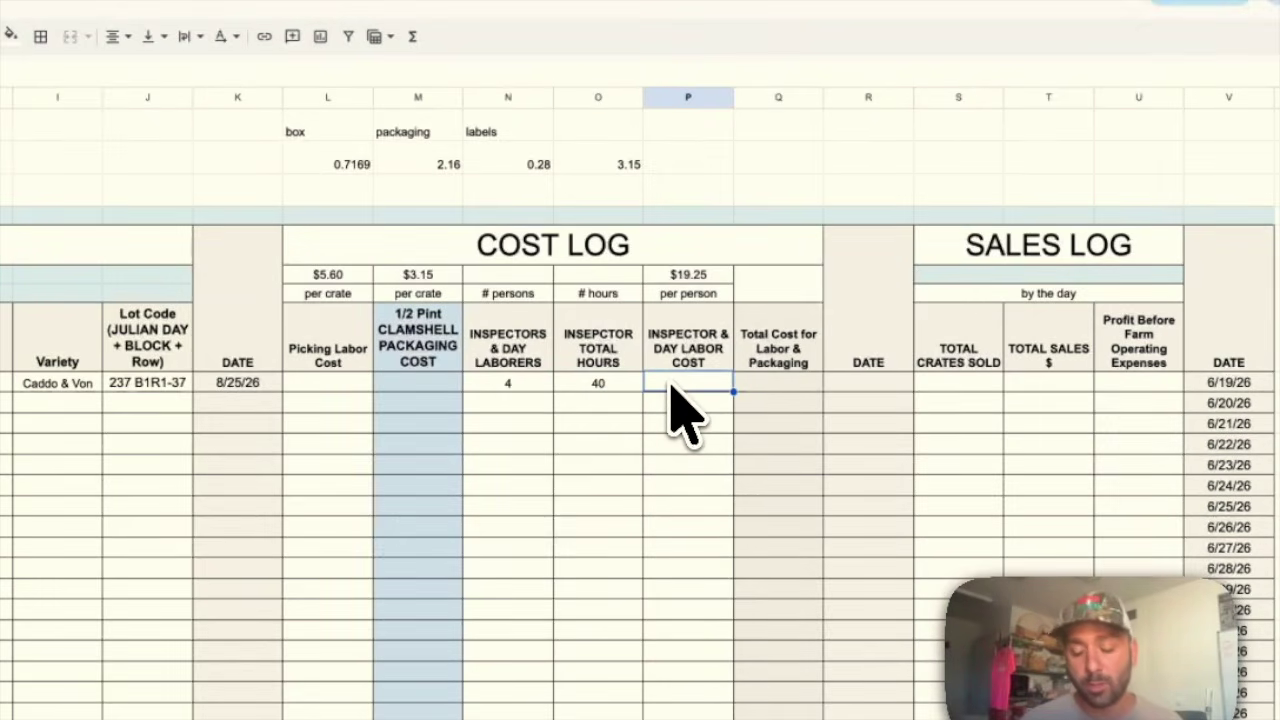
pyautogui.write('=')
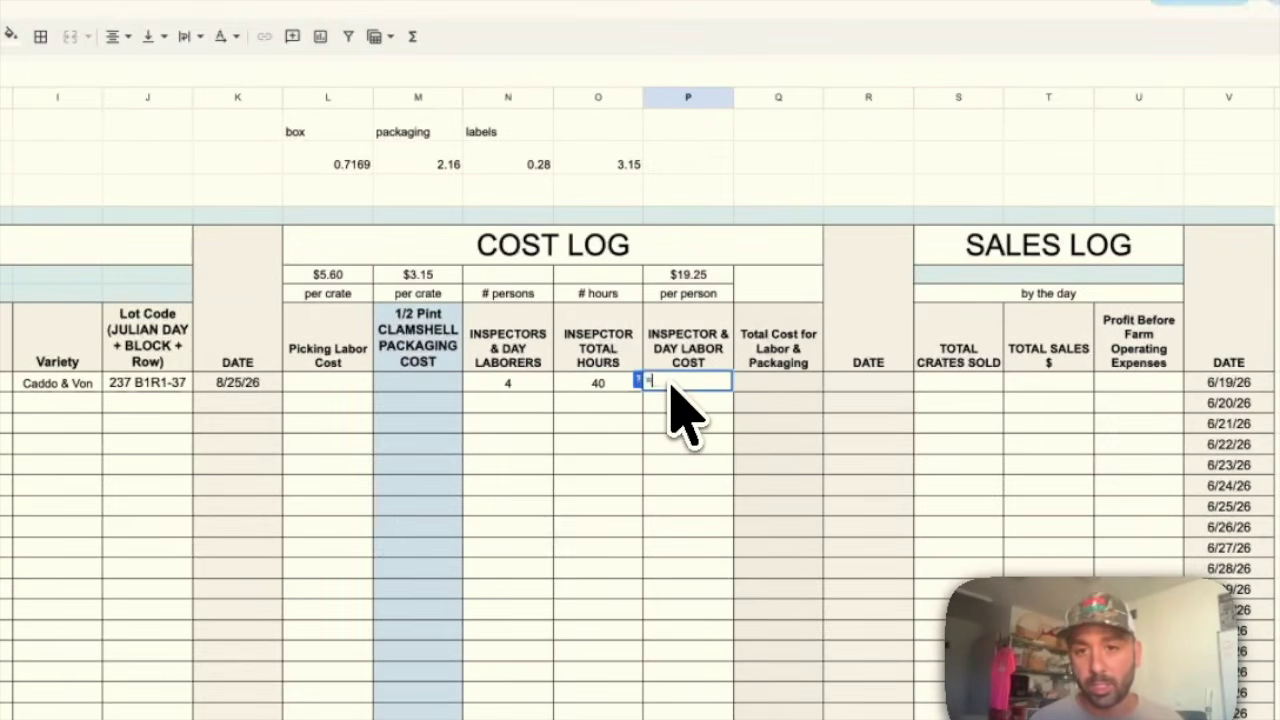
pyautogui.write('mul')
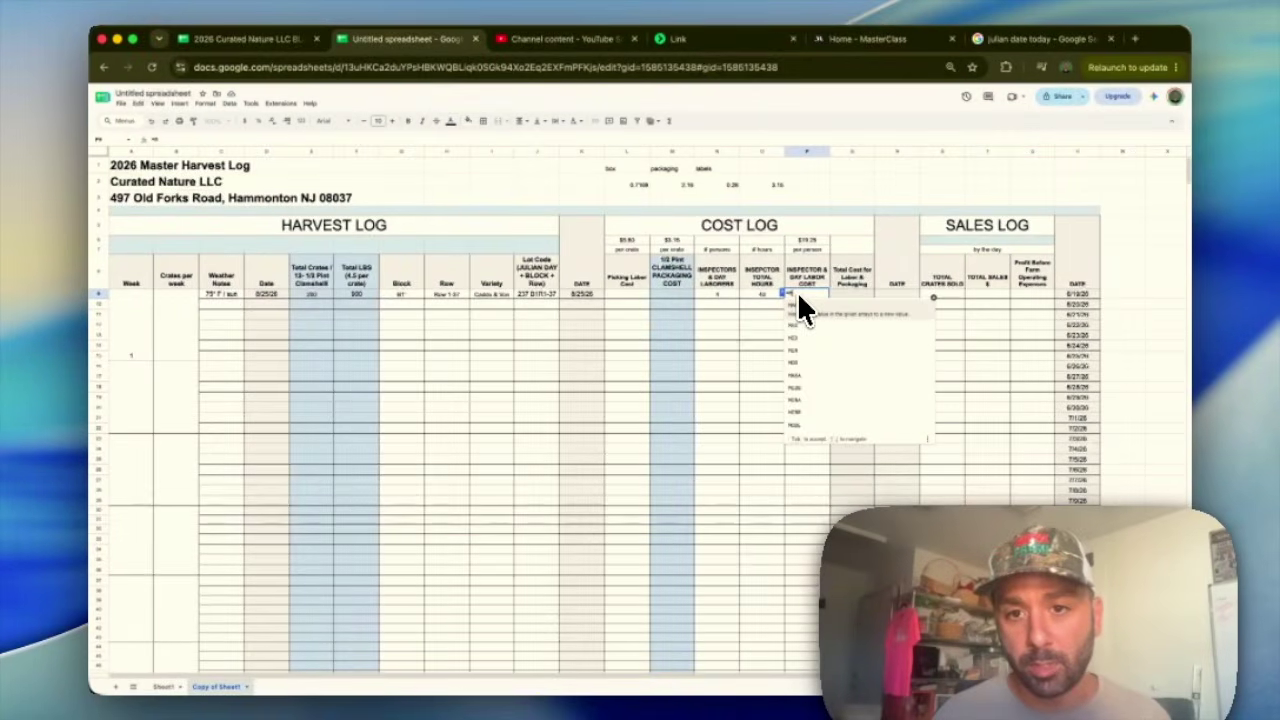
pyautogui.press('Tab')
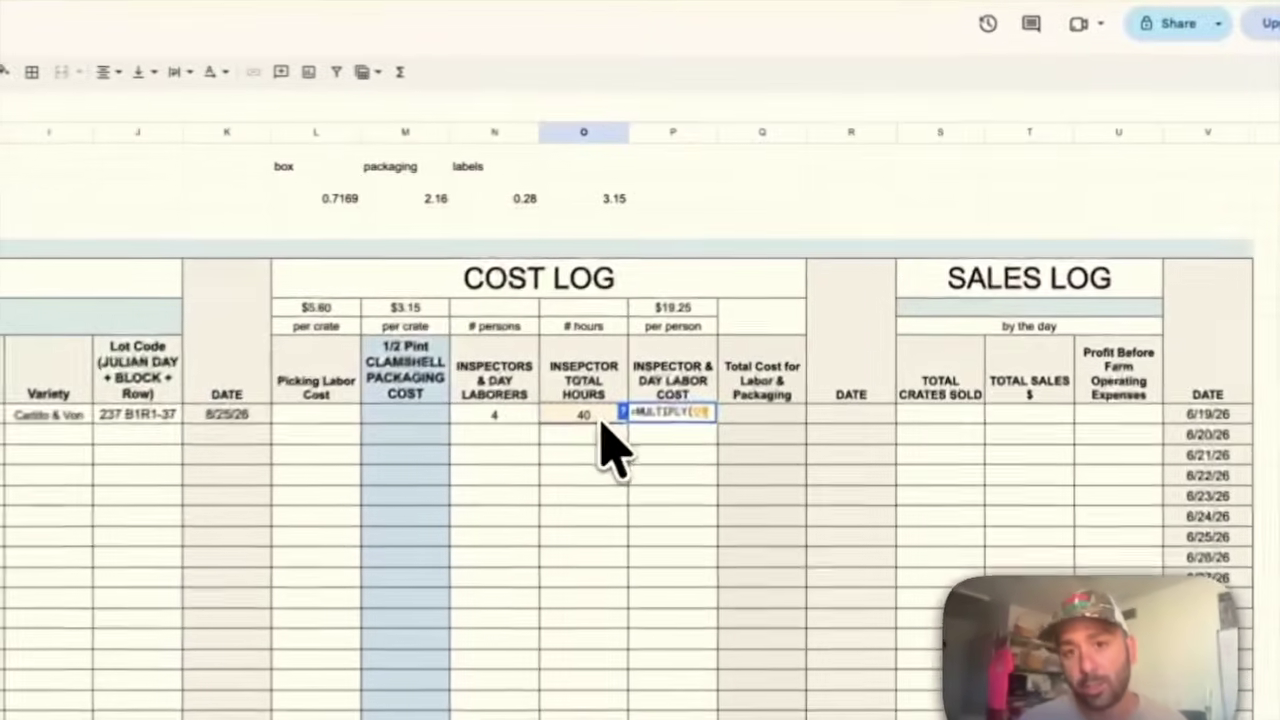
pyautogui.click(765, 294)
pyautogui.write(',')
pyautogui.click(688, 314)
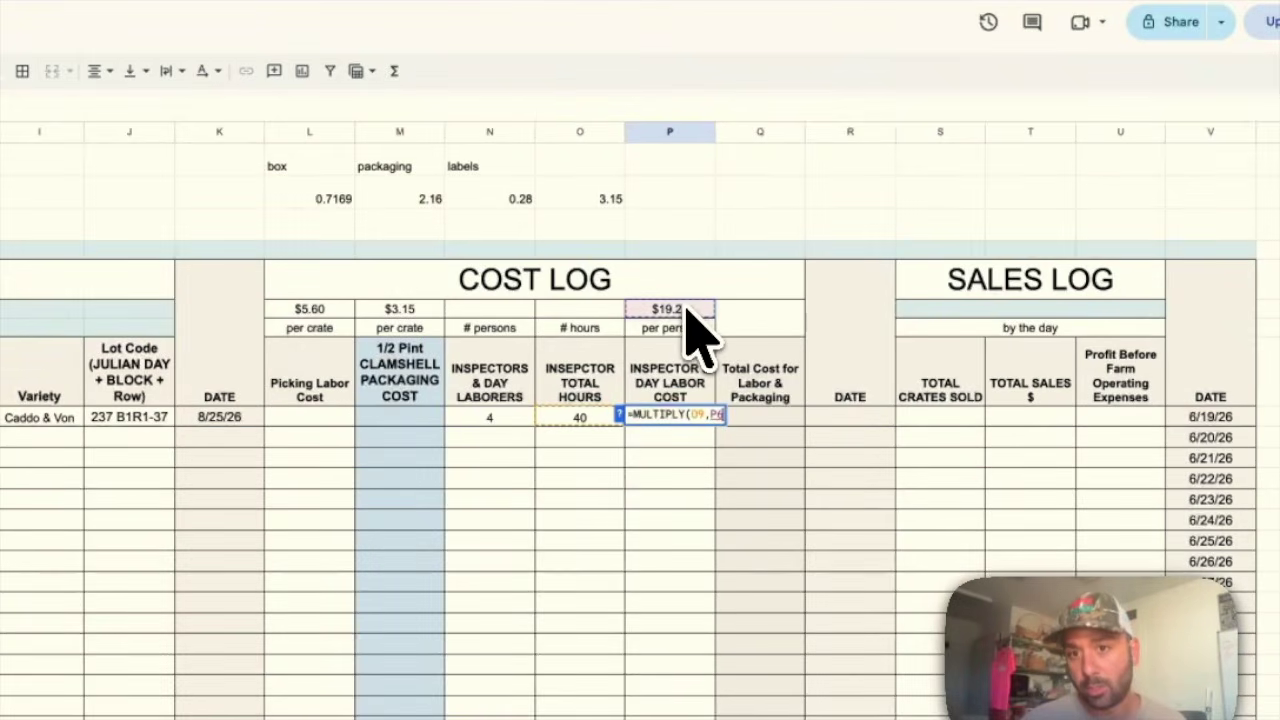
pyautogui.press('Return')
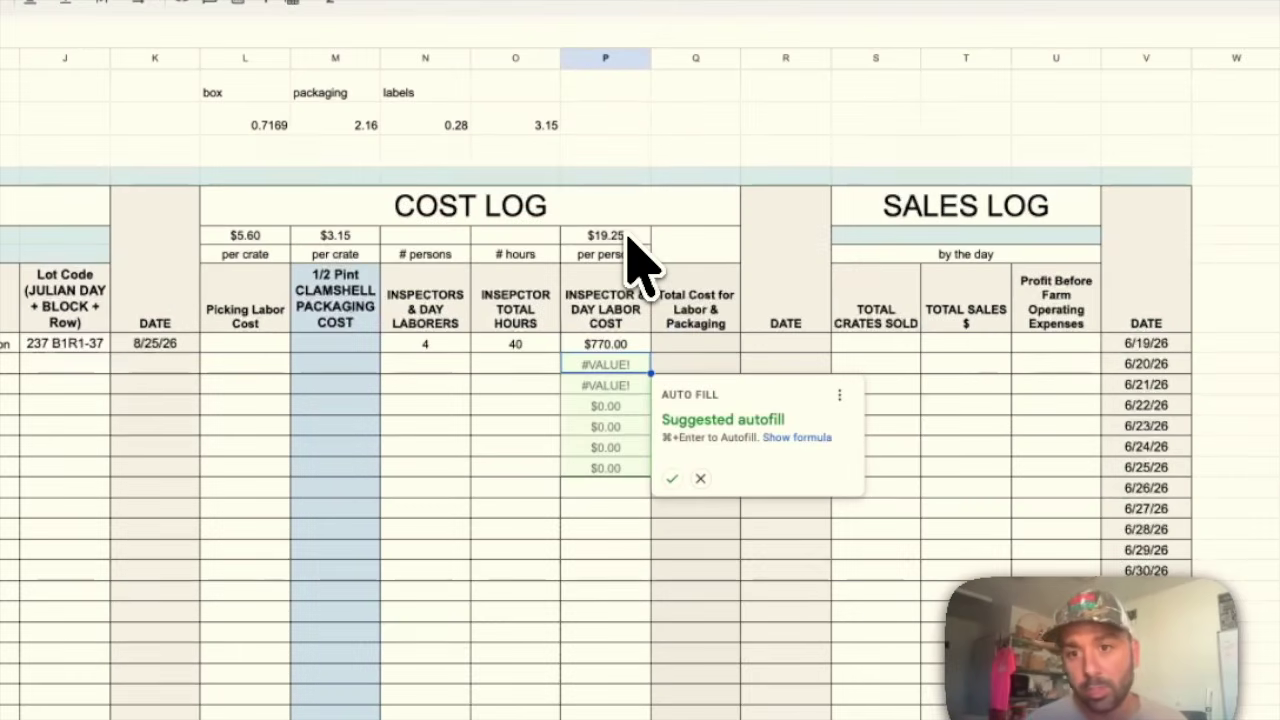
pyautogui.click(699, 480)
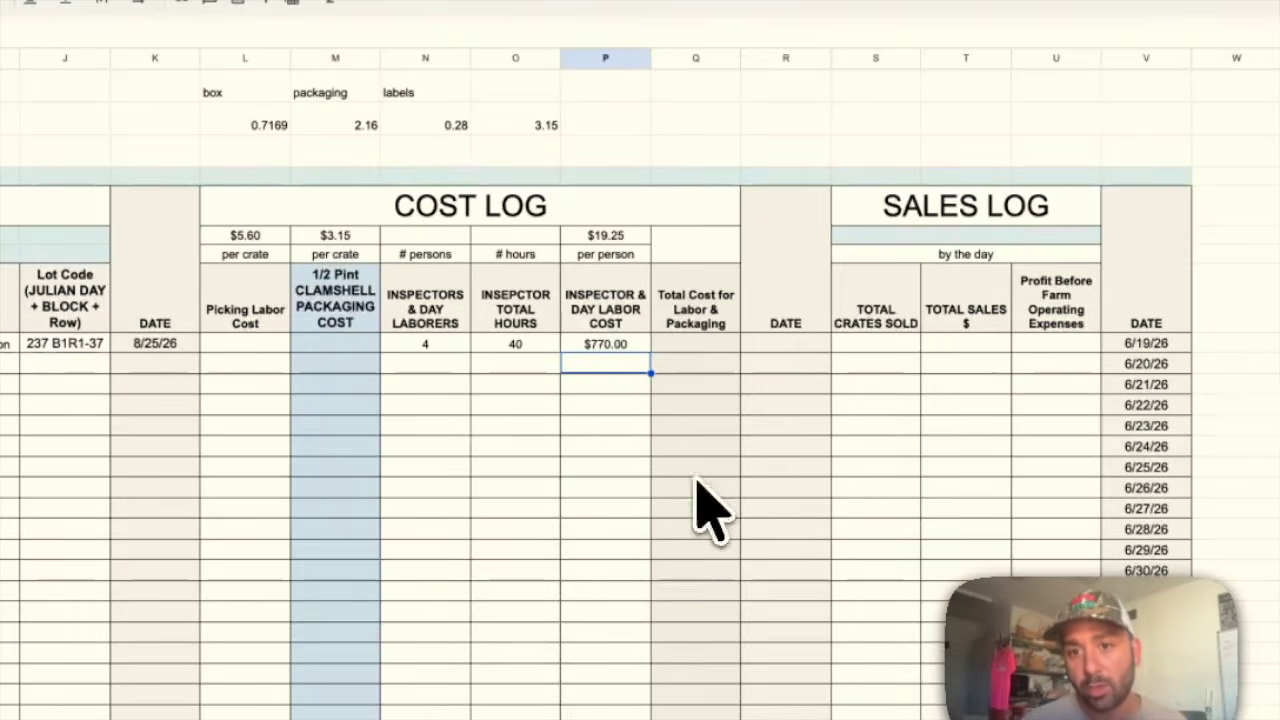
pyautogui.click(609, 349)
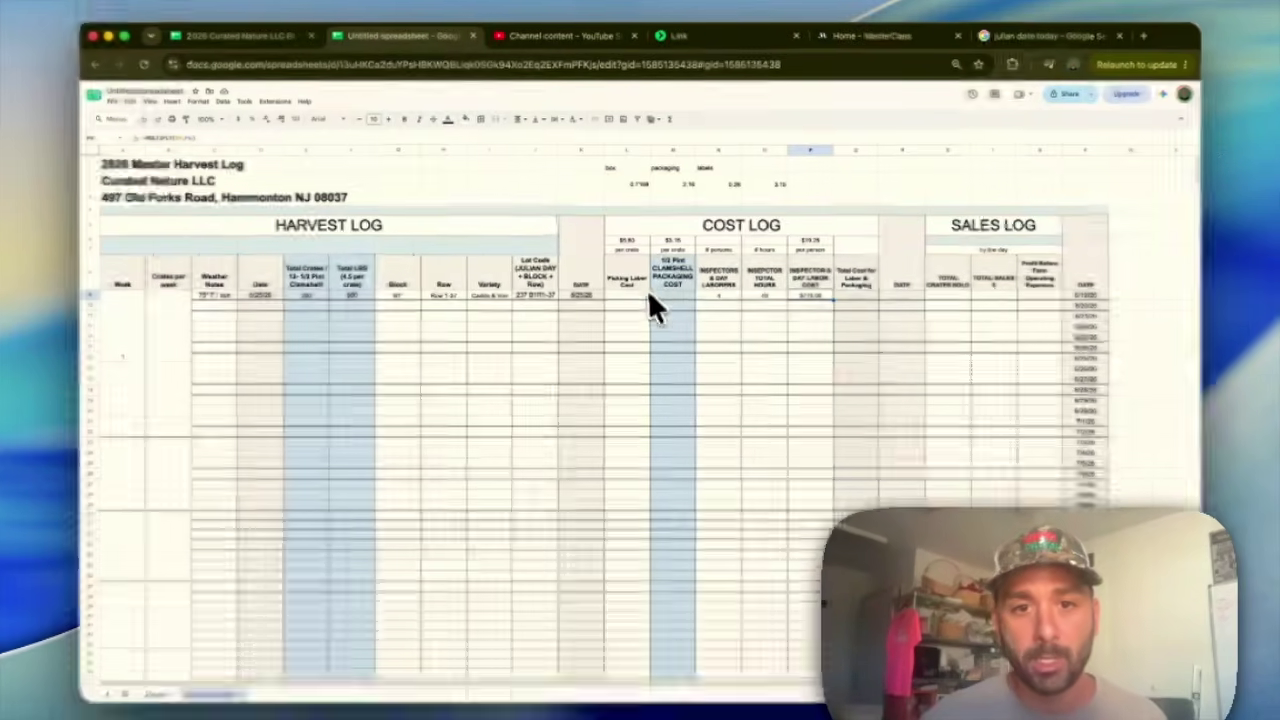
# Calculate the picking labor cost in L9 with =MULTIPLY(L6,E9) and reject the suggested autofill for the rows below.
pyautogui.click(633, 292)
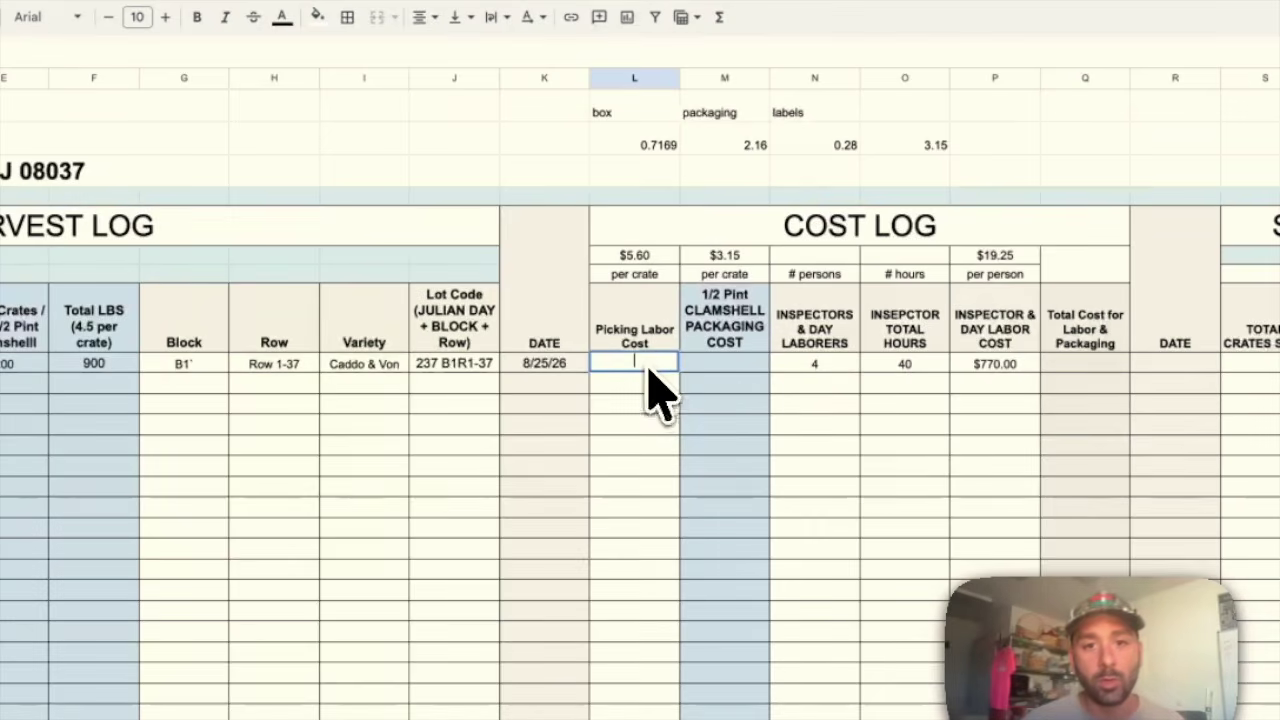
pyautogui.write('=')
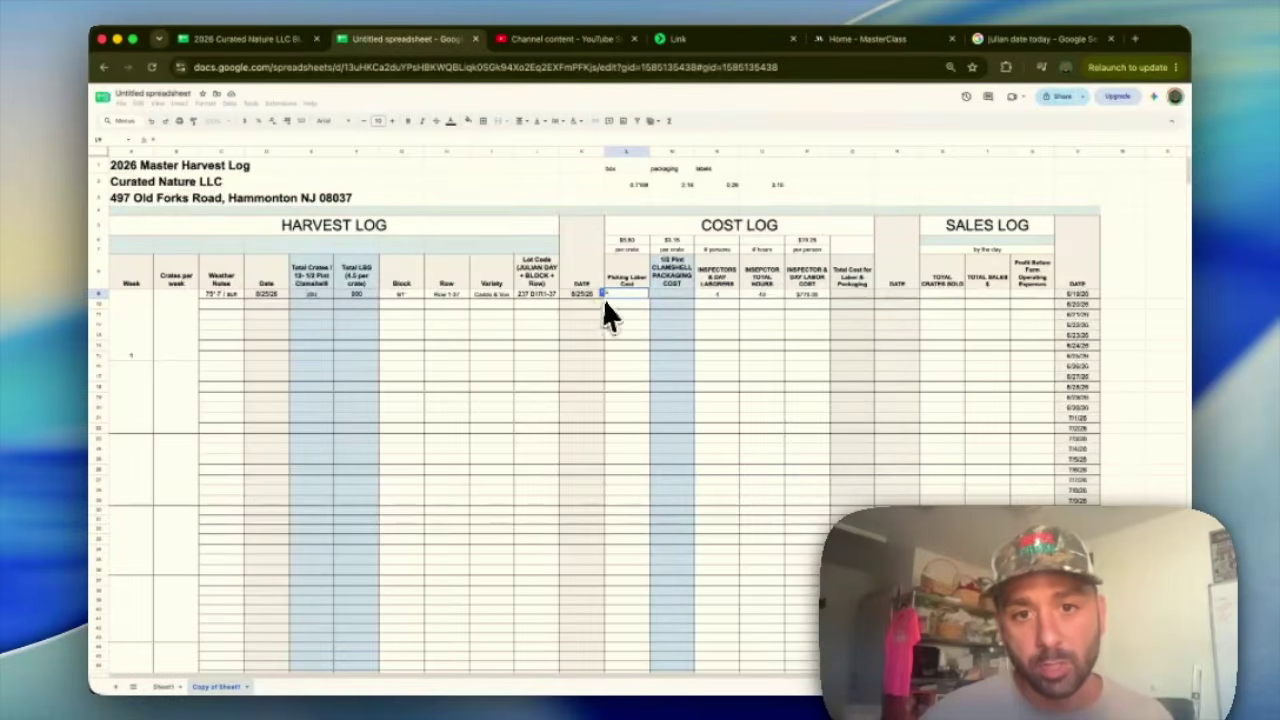
pyautogui.write('MULT')
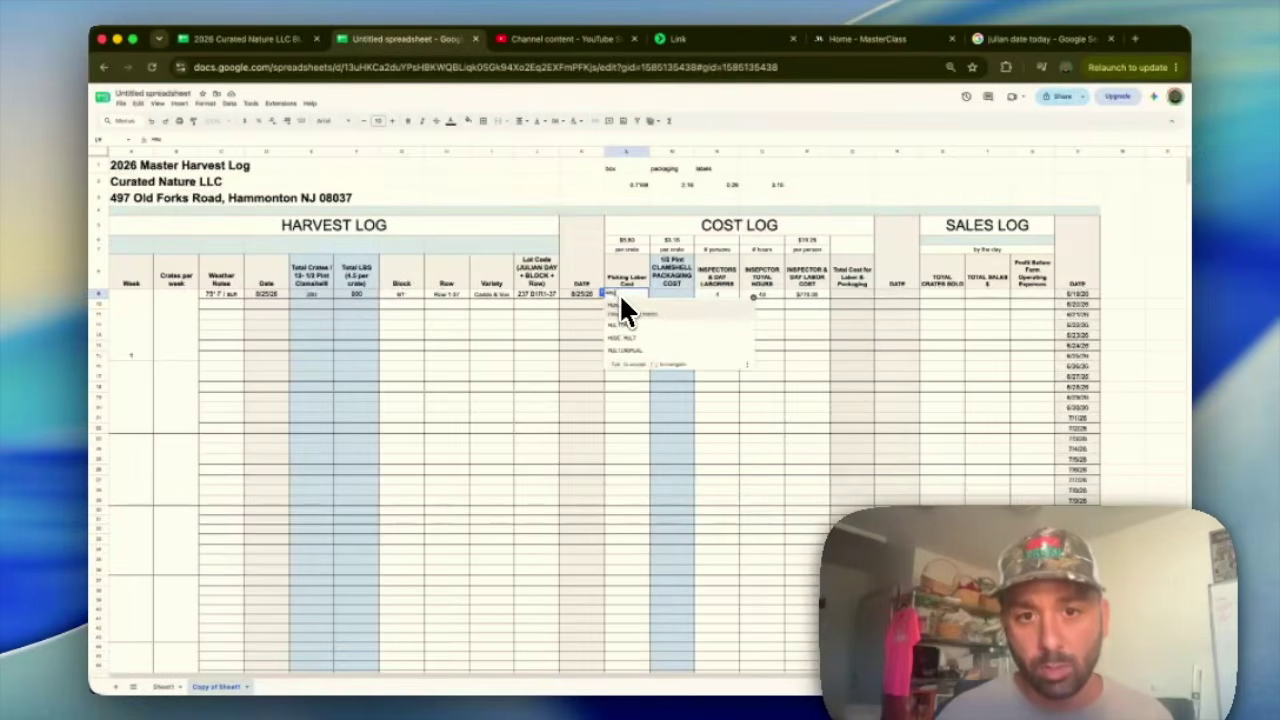
pyautogui.press('Tab')
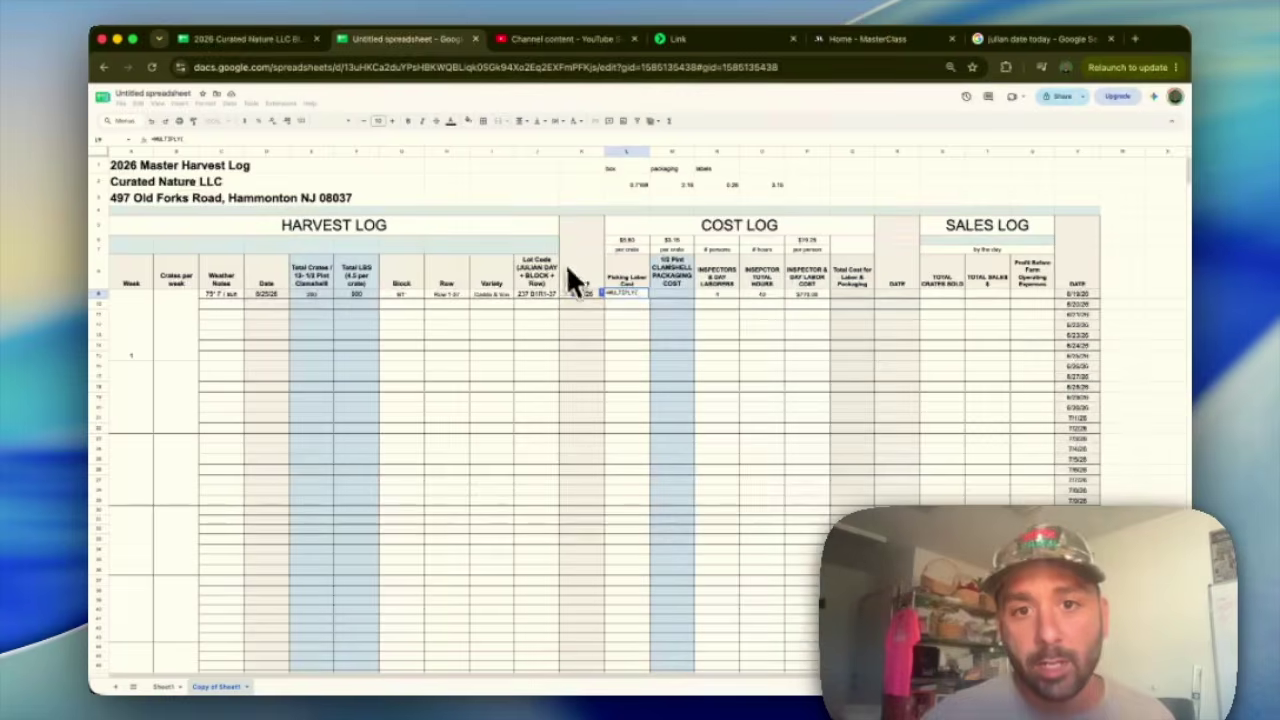
pyautogui.click(629, 242)
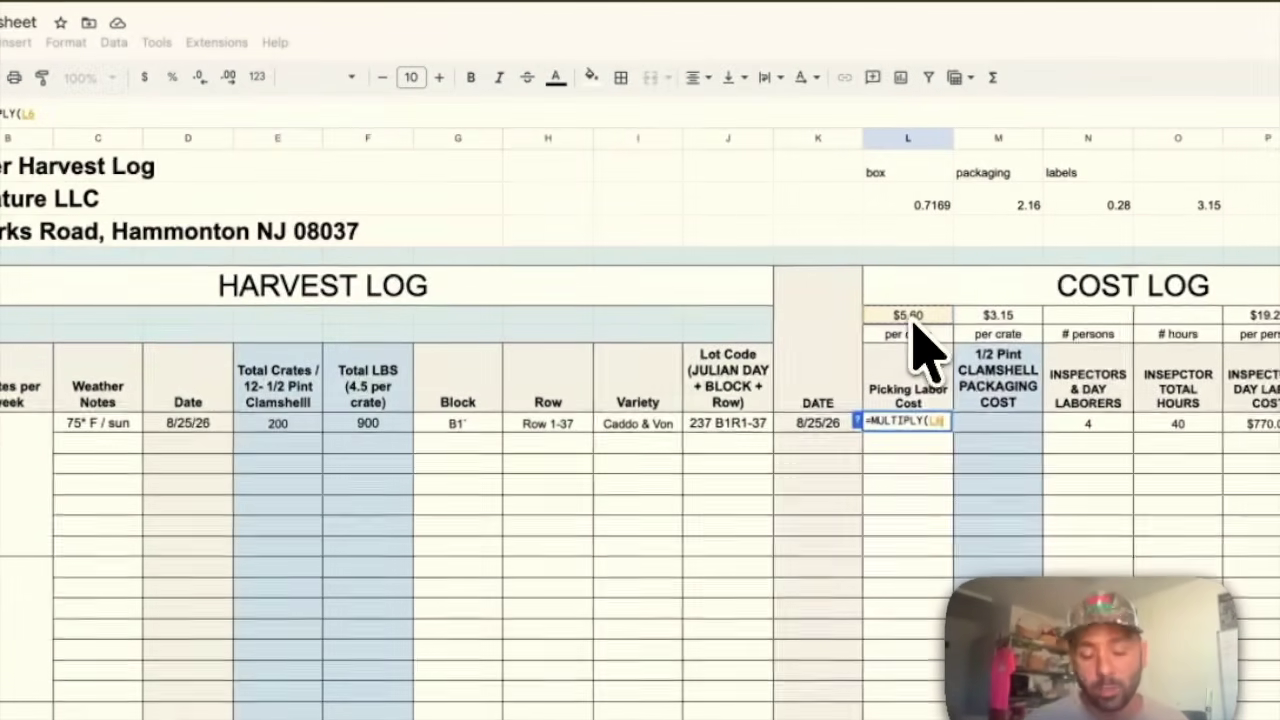
pyautogui.write(',')
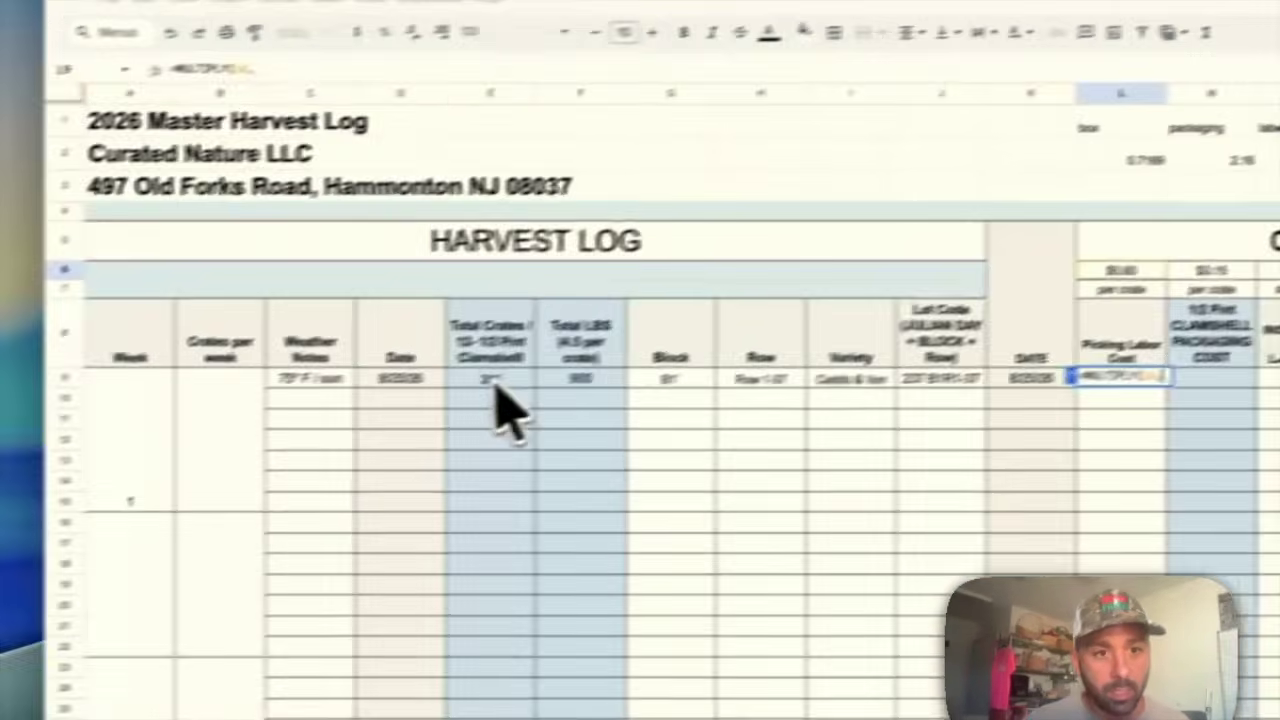
pyautogui.click(277, 423)
pyautogui.write(')')
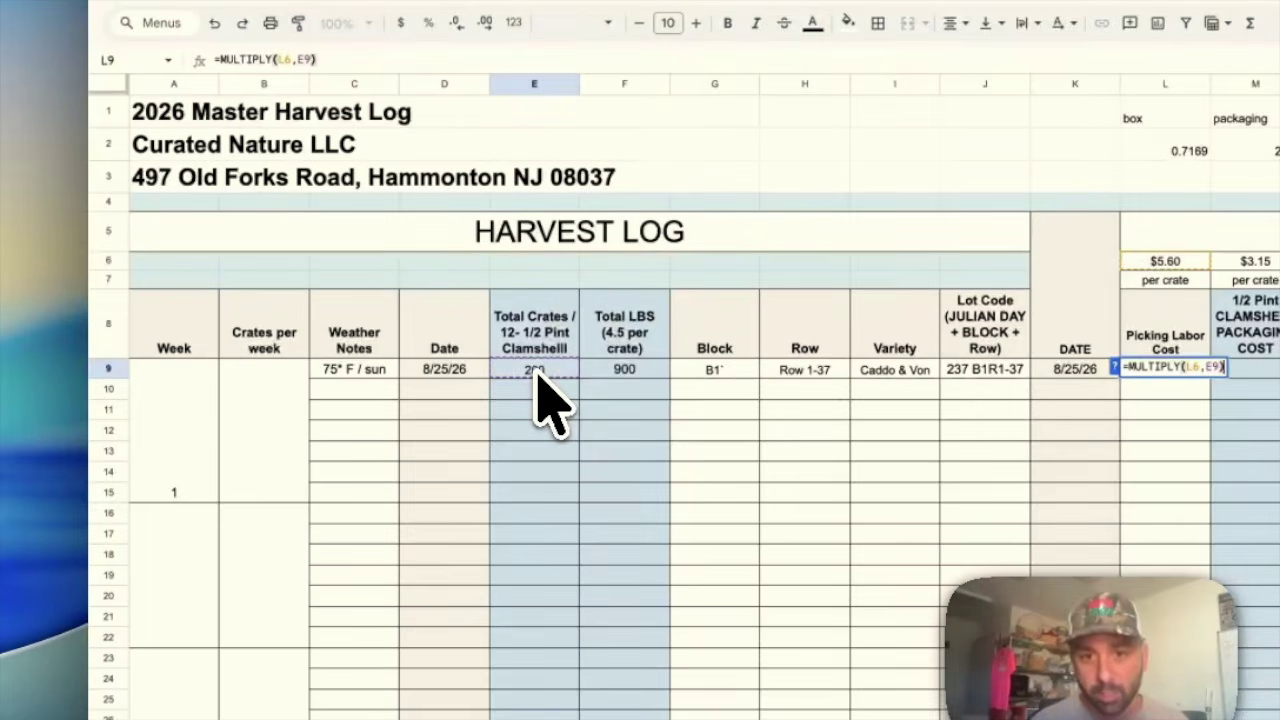
pyautogui.press('Return')
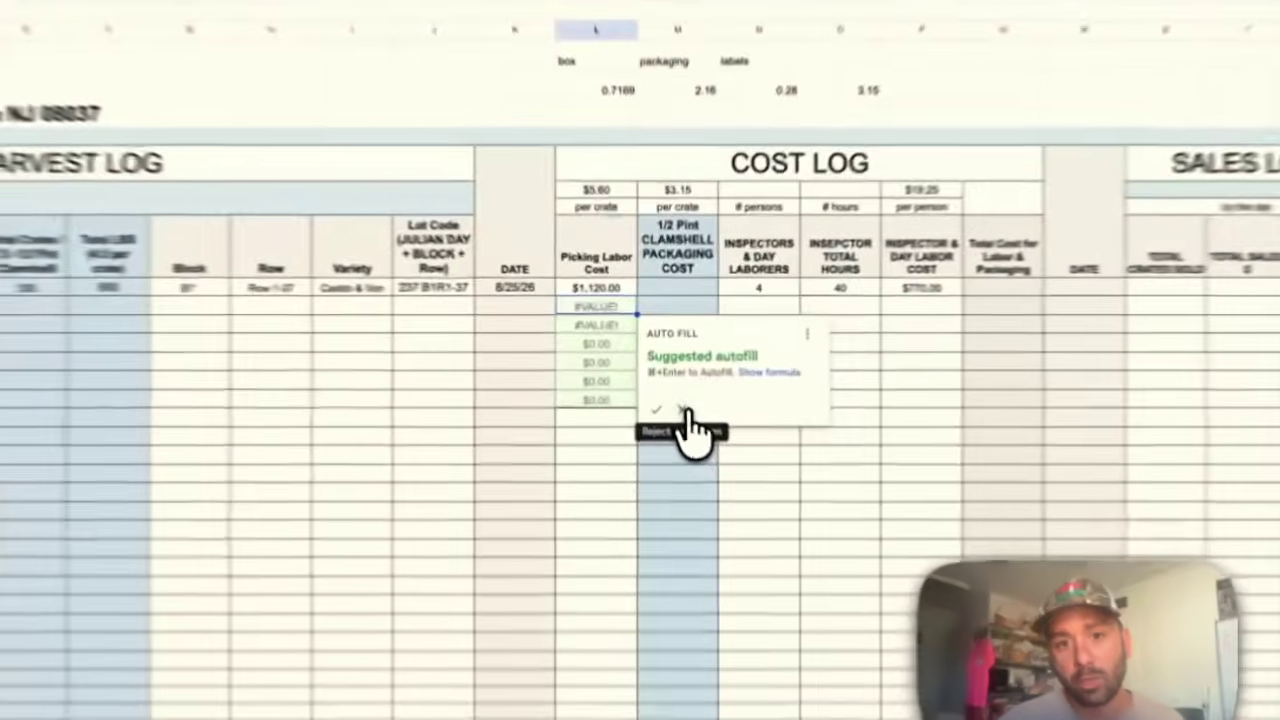
pyautogui.click(674, 361)
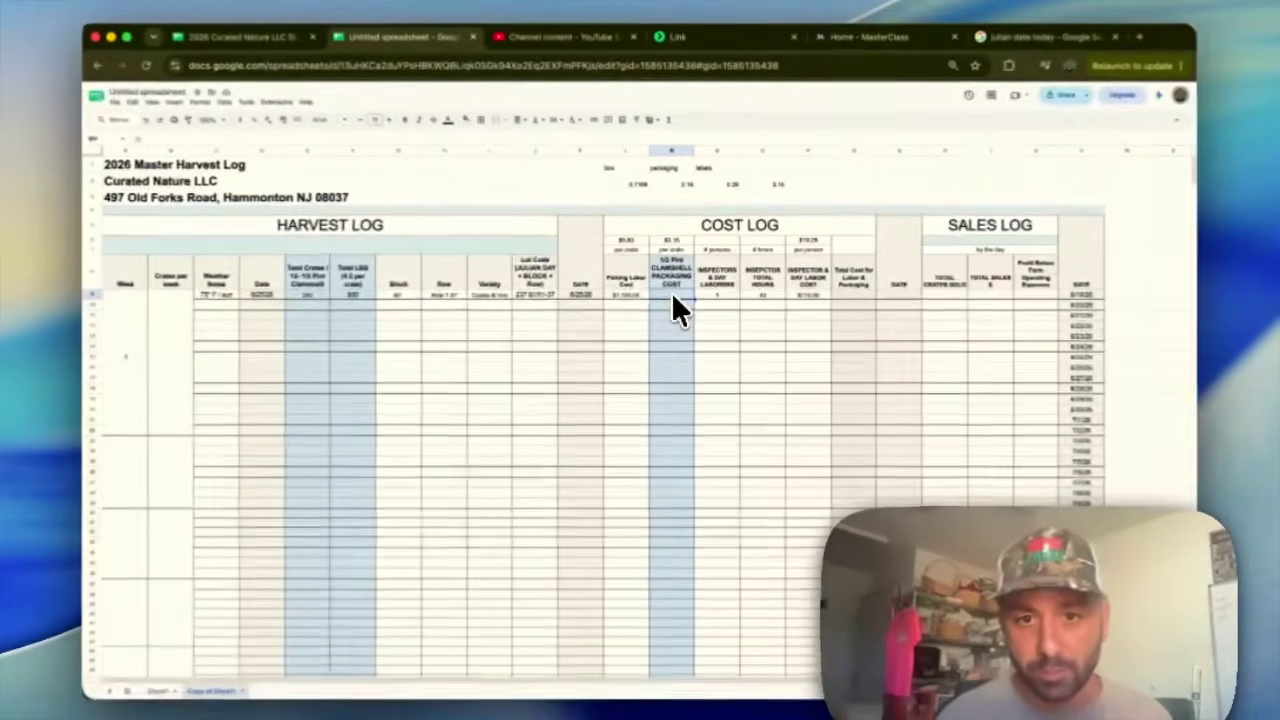
# Calculate the clamshell packaging cost in M9 with =MULTIPLY(M6,E9) and reject the suggested autofill.
pyautogui.write('1')
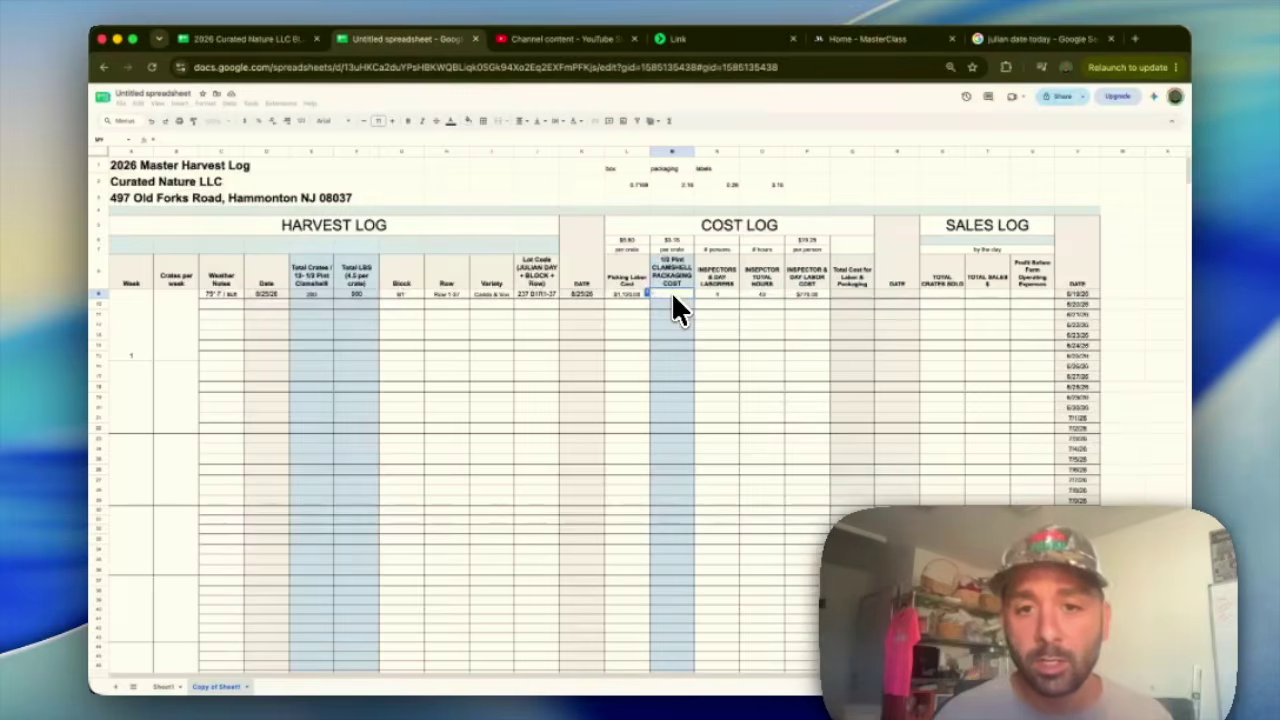
pyautogui.write('mu')
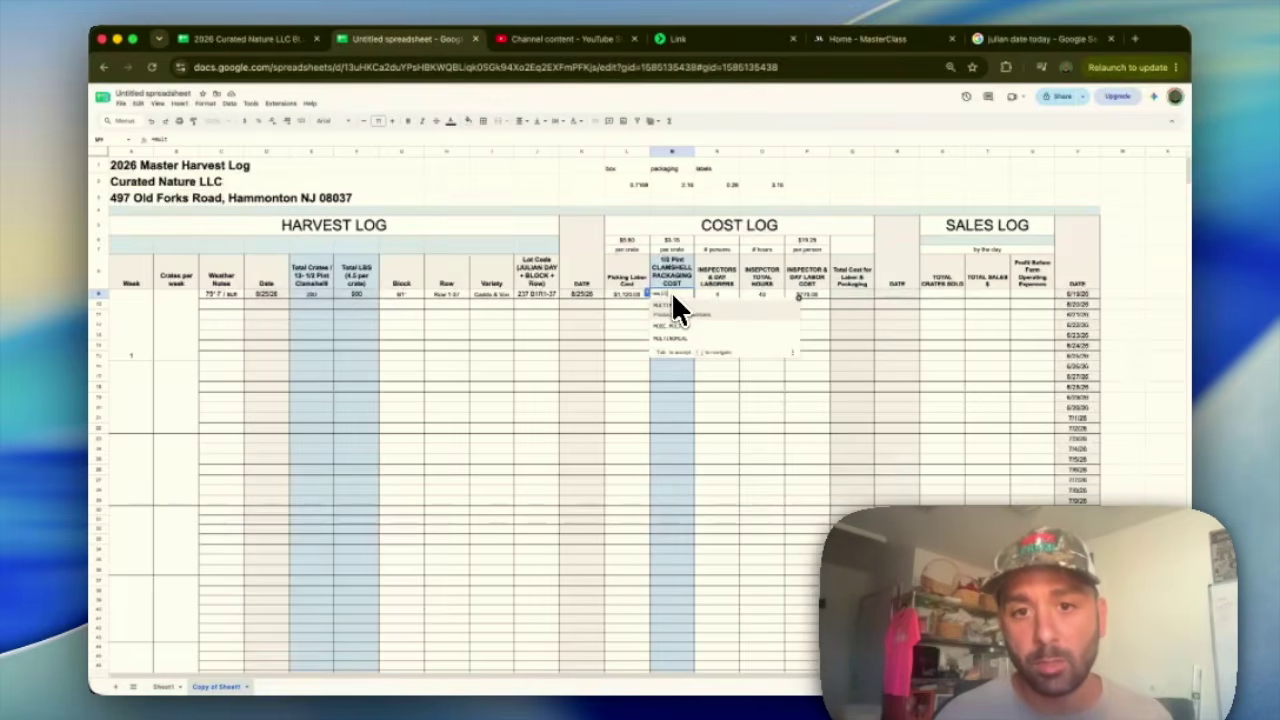
pyautogui.press('Tab')
pyautogui.click(674, 240)
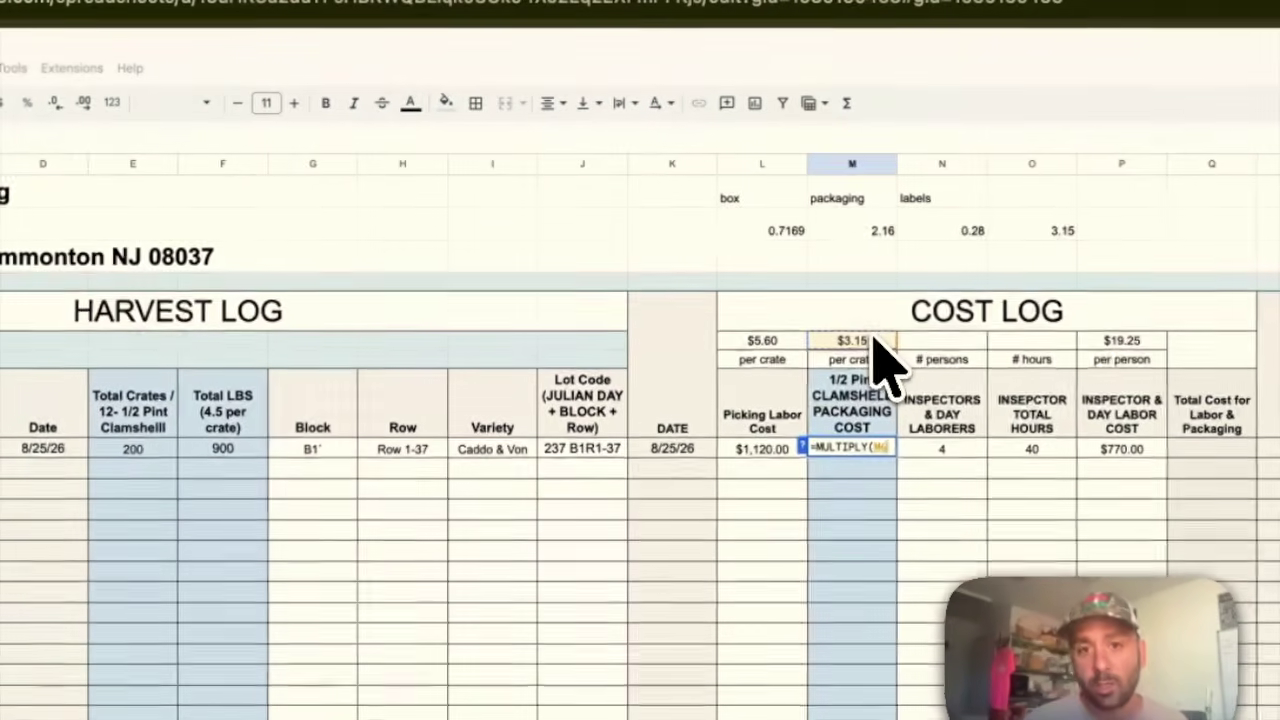
pyautogui.write(',')
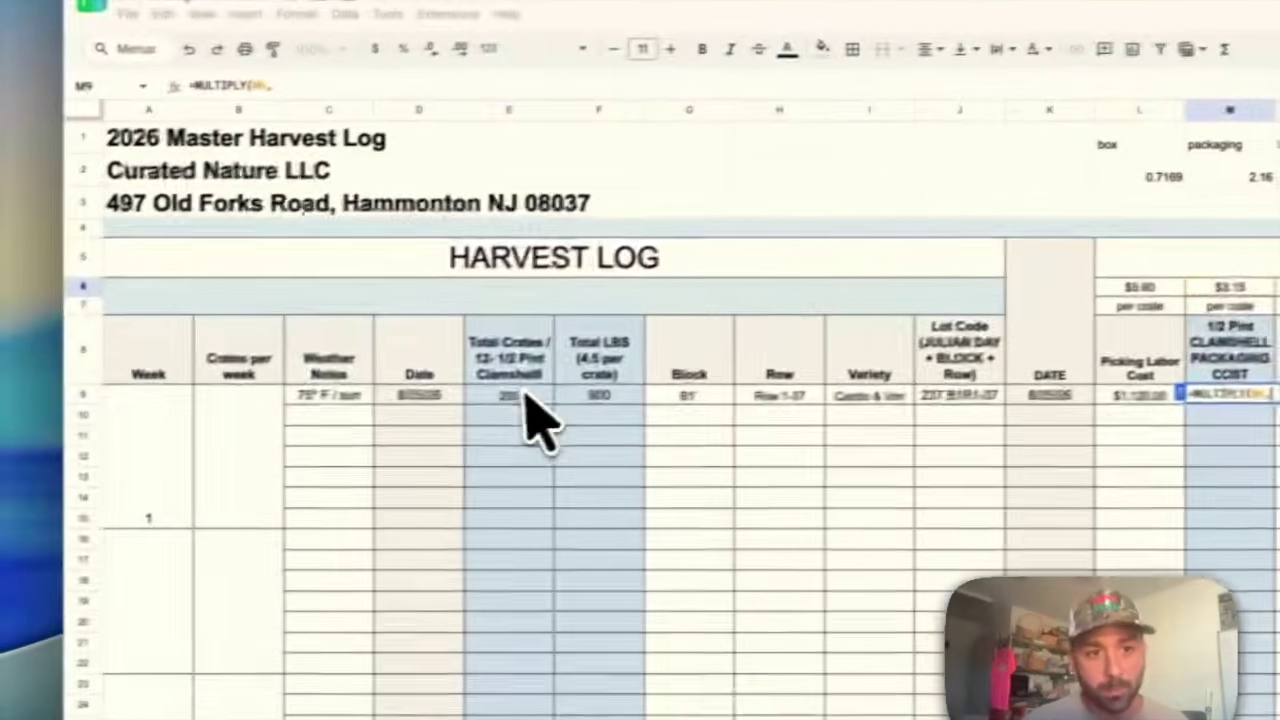
pyautogui.click(131, 449)
pyautogui.write(')')
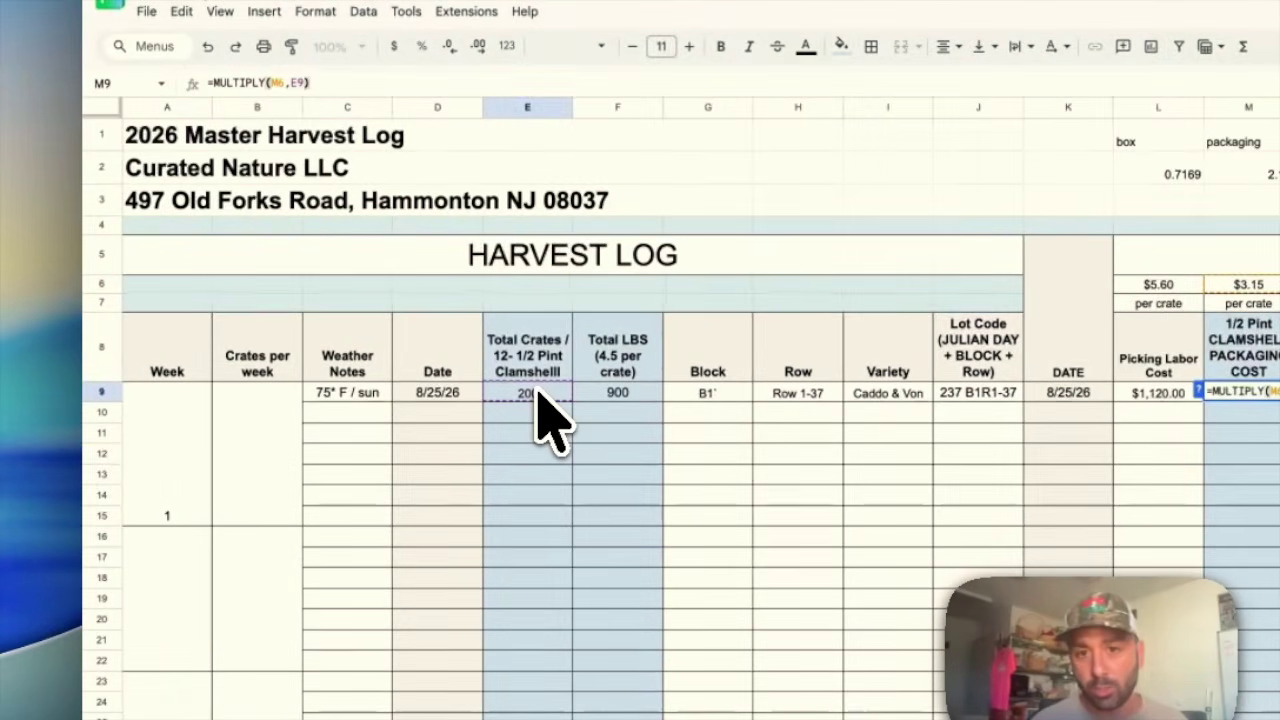
pyautogui.press('Return')
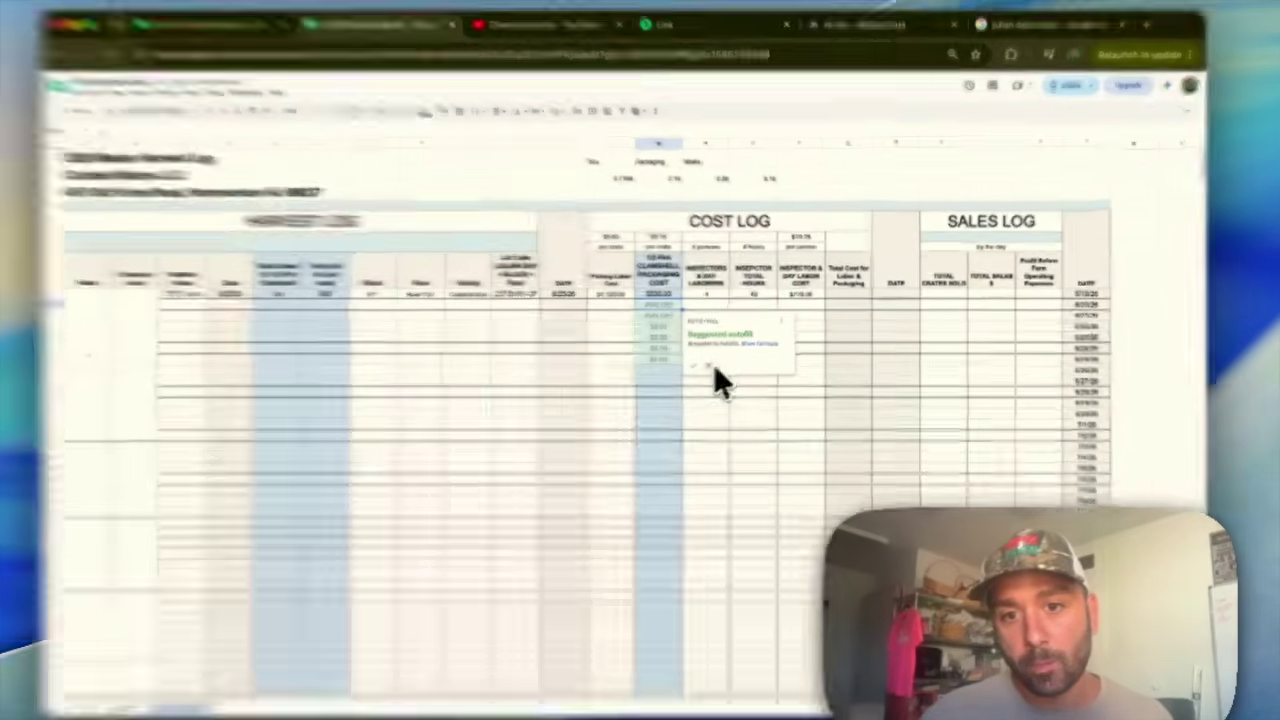
pyautogui.click(718, 361)
# Calculate the total cost for labor and packaging in Q9 with =ADD(L9,M9)+P9.
pyautogui.click(775, 292)
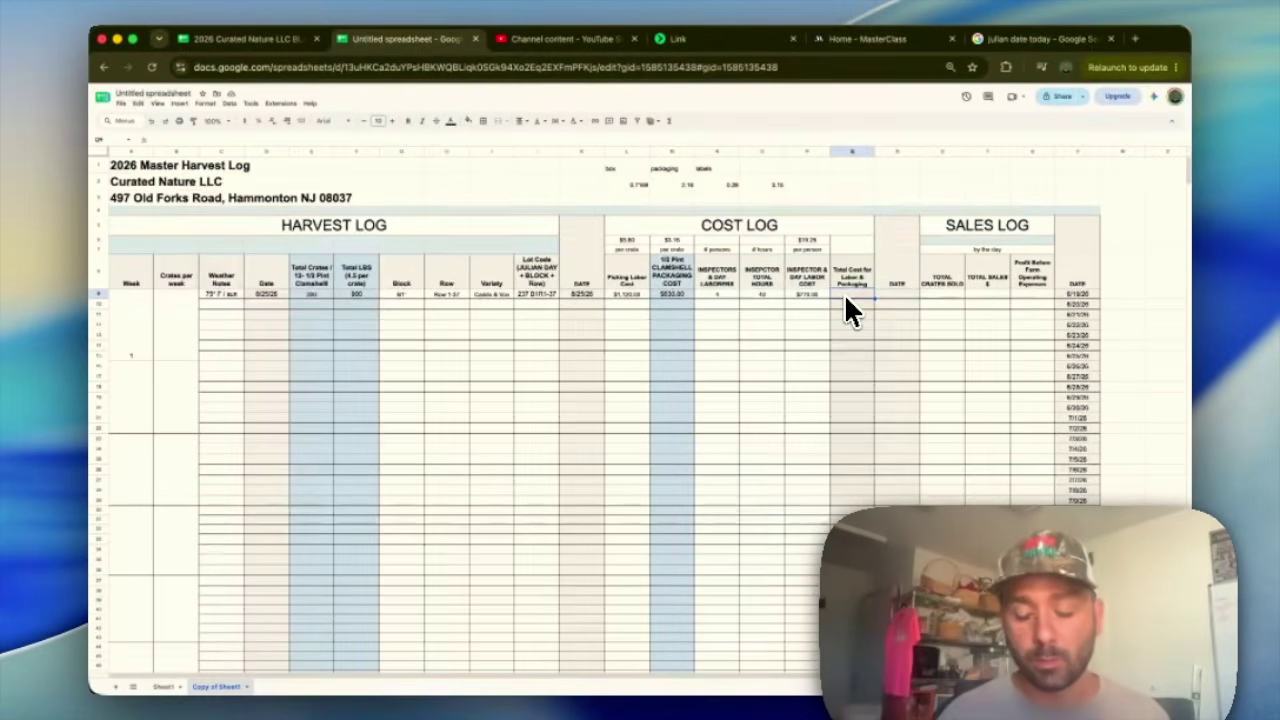
pyautogui.write('=sum')
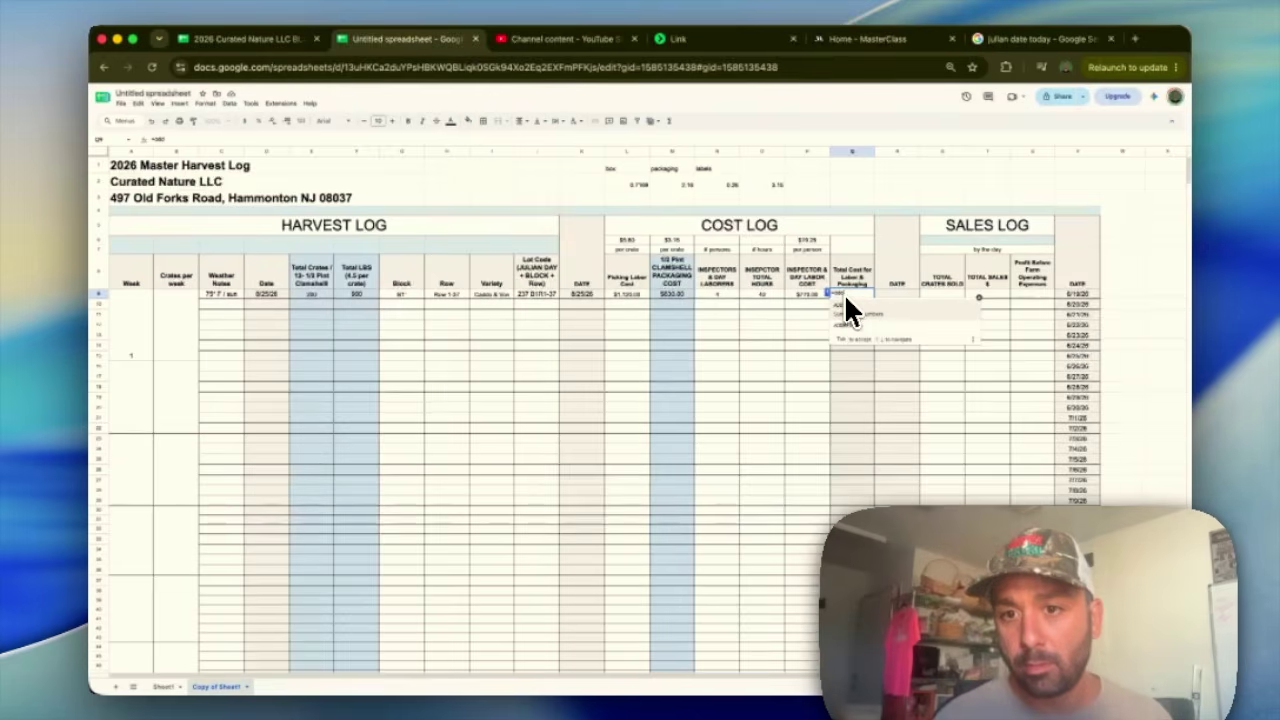
pyautogui.press('Tab')
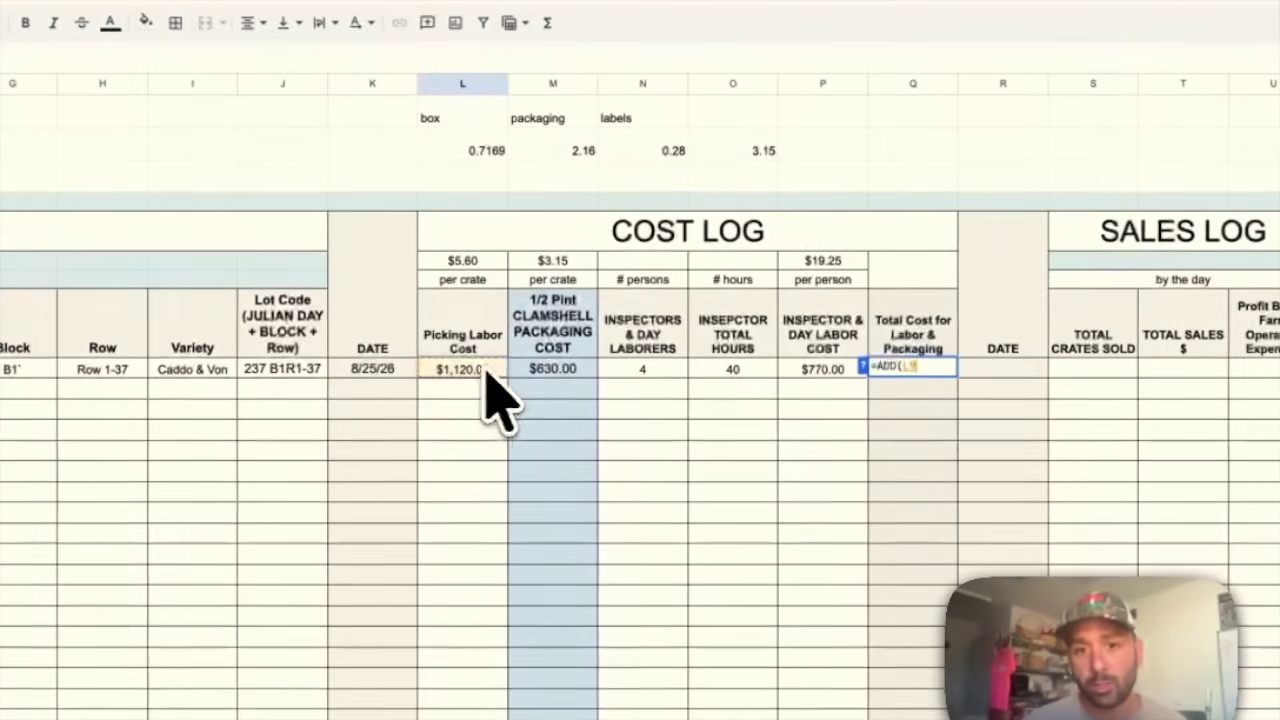
pyautogui.click(645, 294)
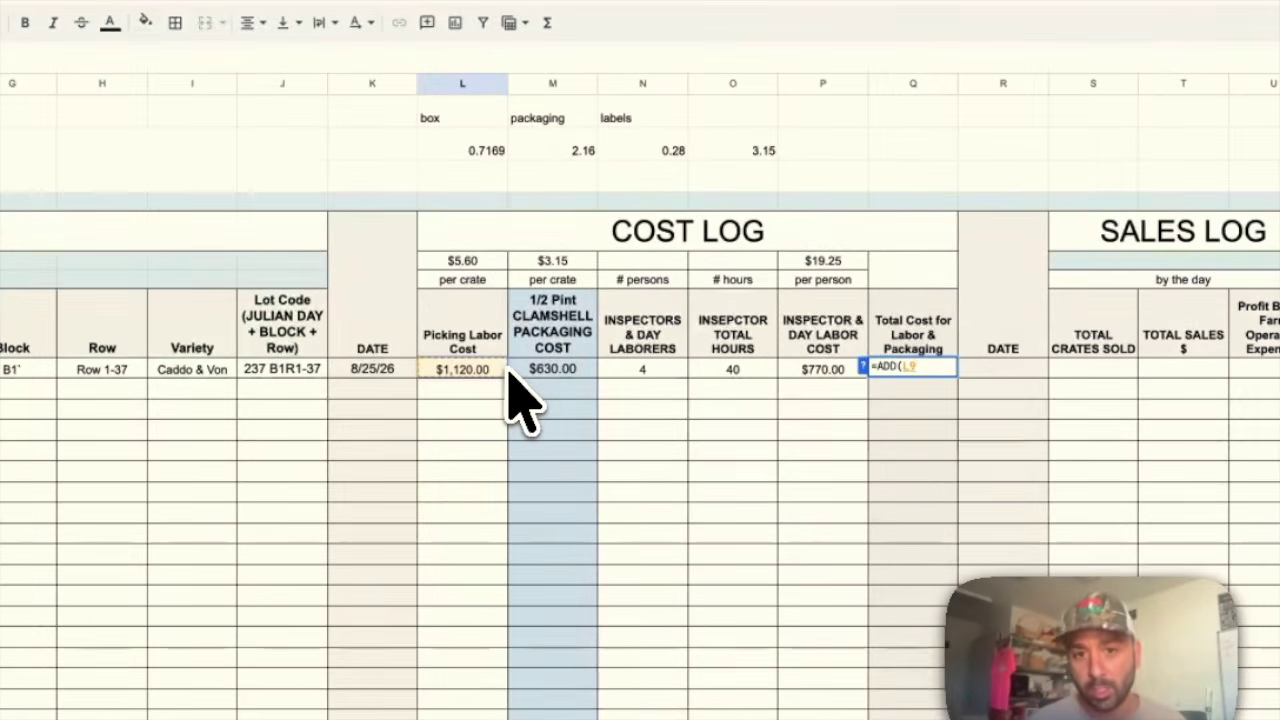
pyautogui.write(',')
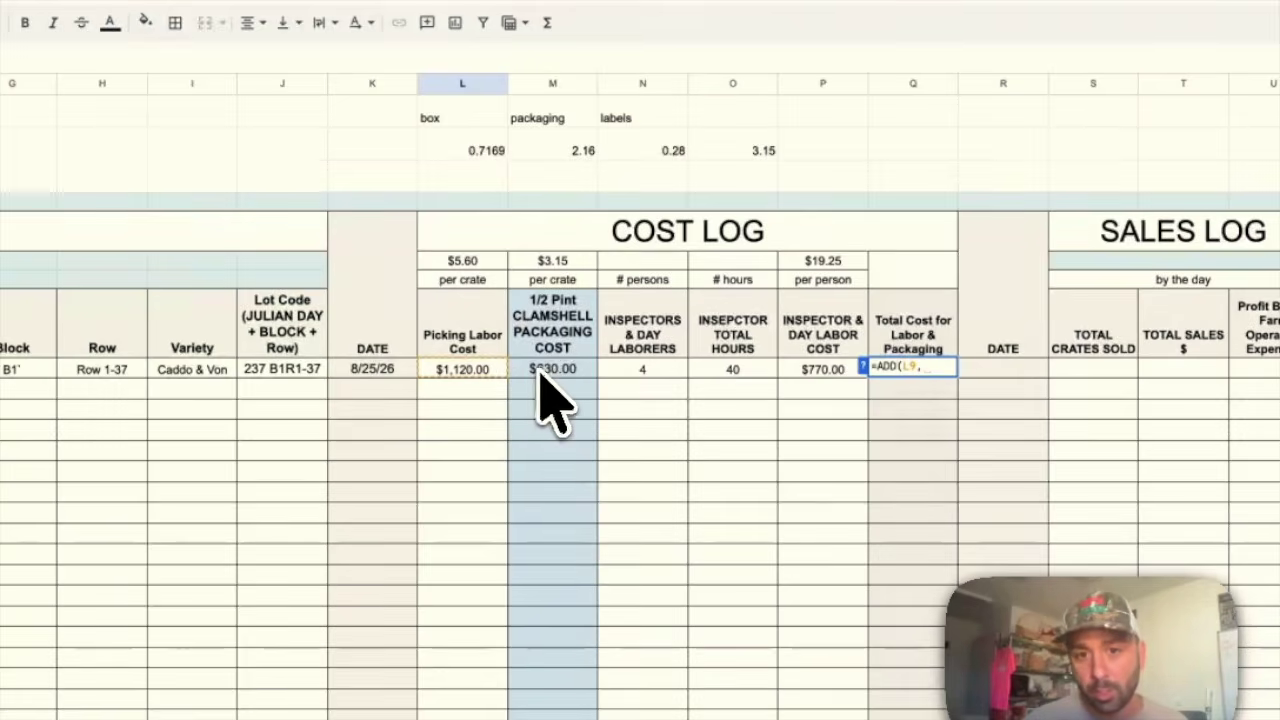
pyautogui.click(540, 370)
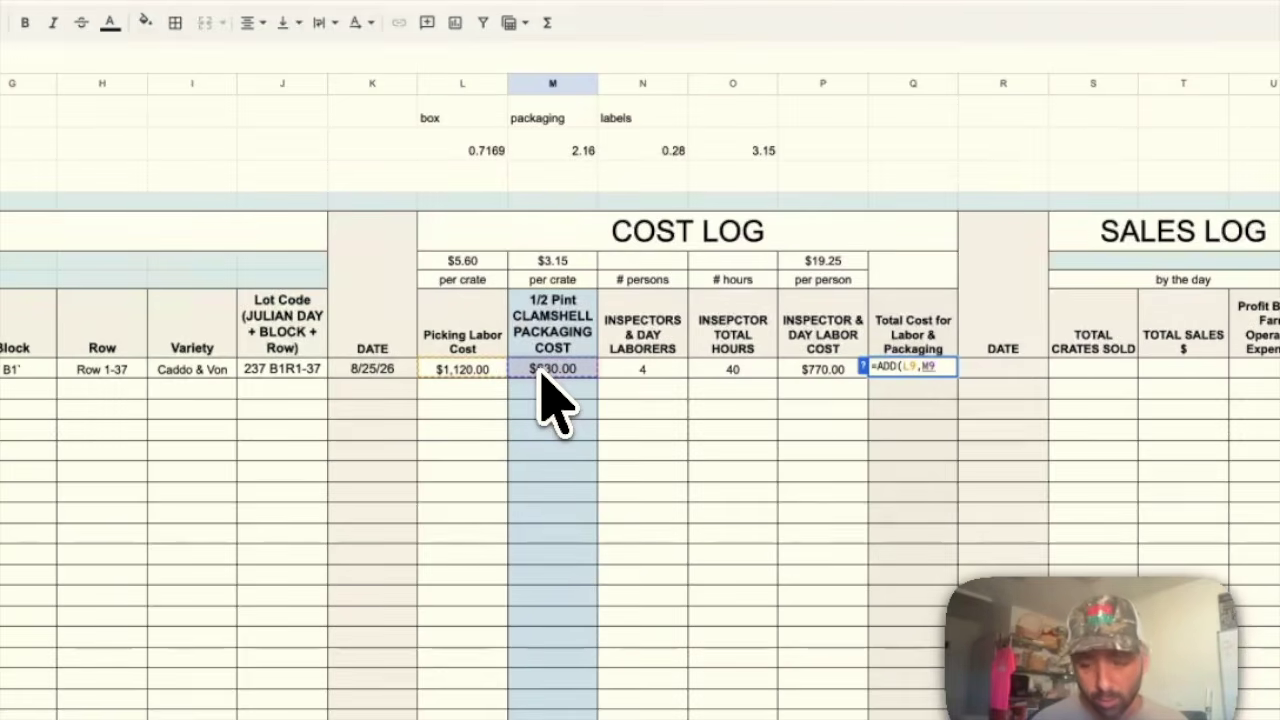
pyautogui.write(')+')
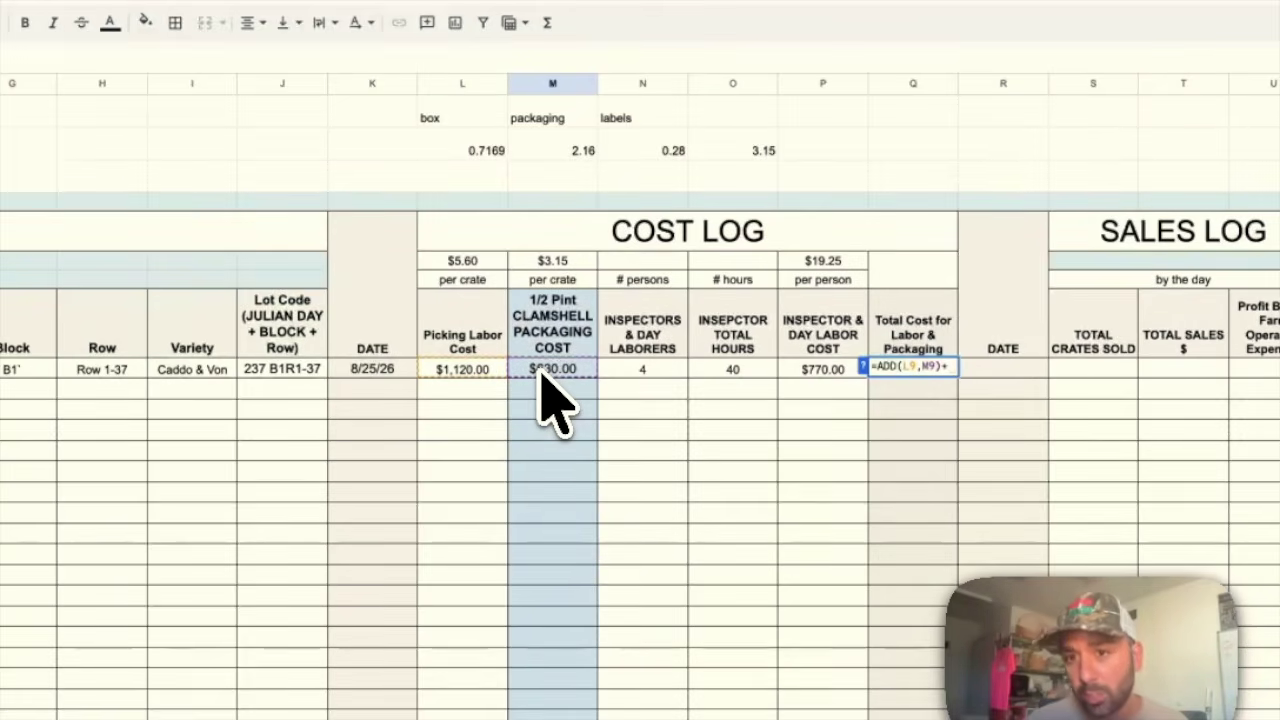
pyautogui.click(808, 372)
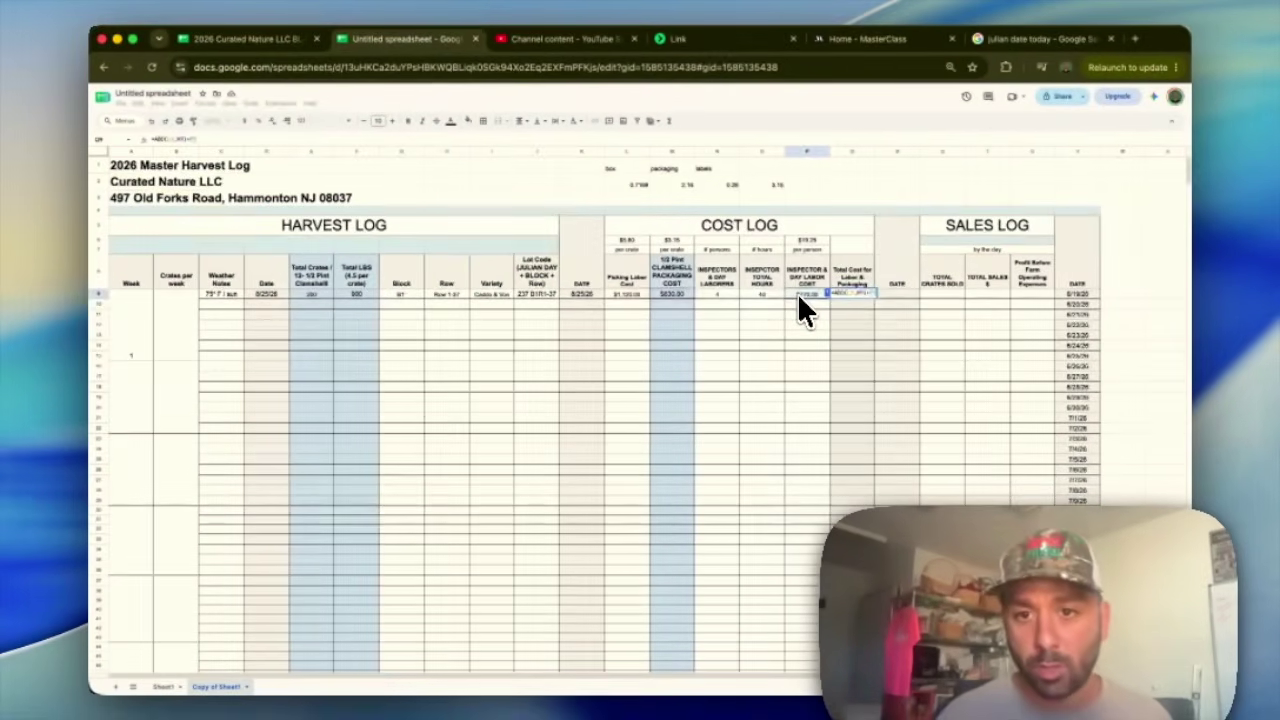
pyautogui.press('Return')
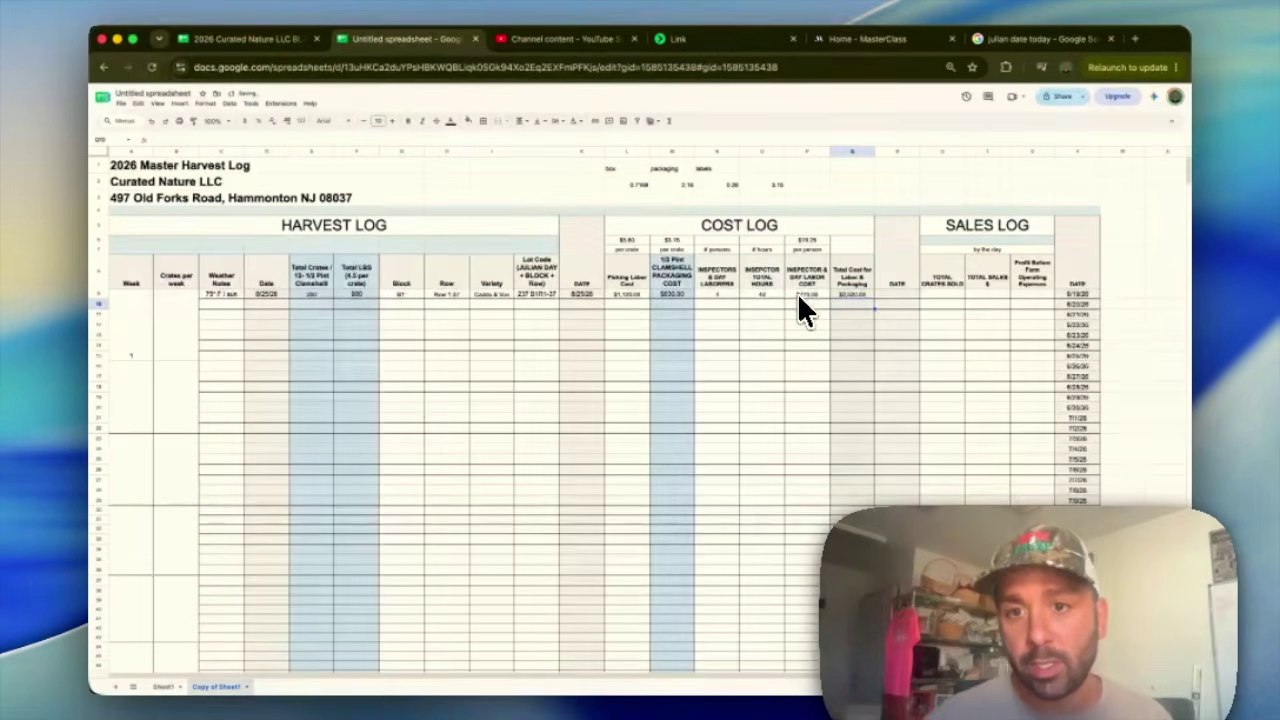
# Fill the date cell R9 between the cost log and sales log with 8/25/26, matching K9.
pyautogui.click(866, 297)
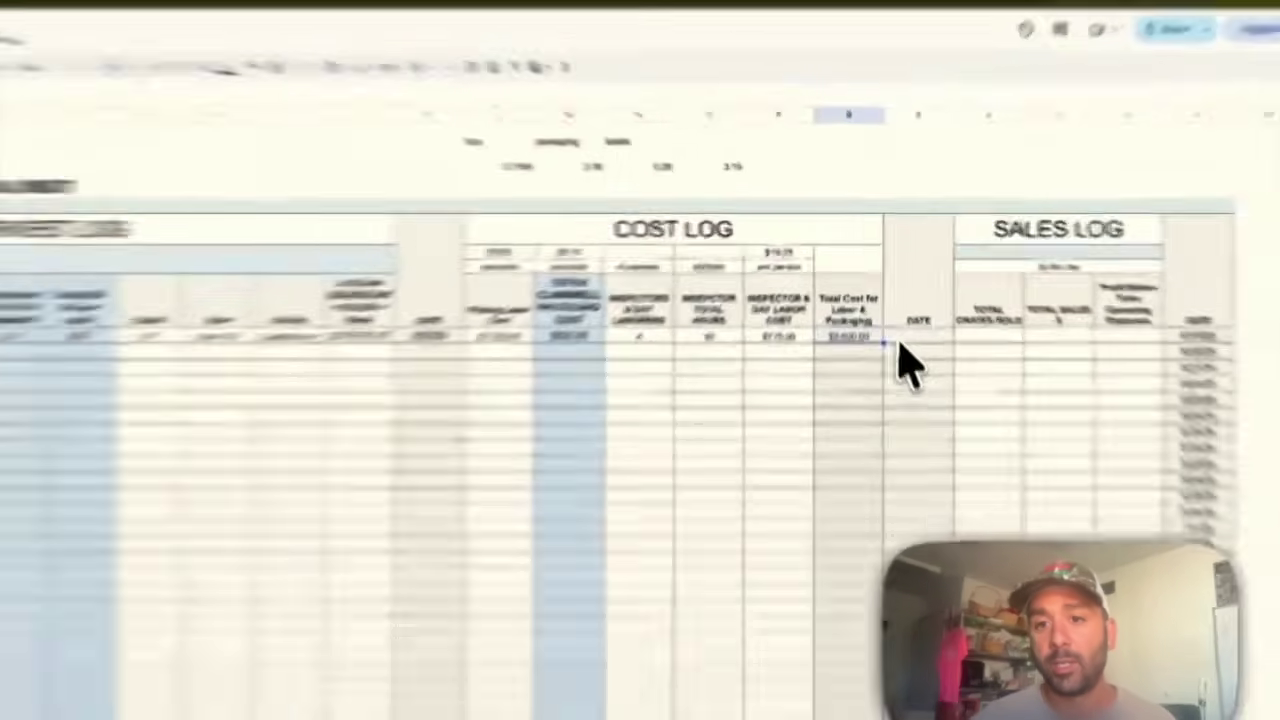
pyautogui.click(884, 298)
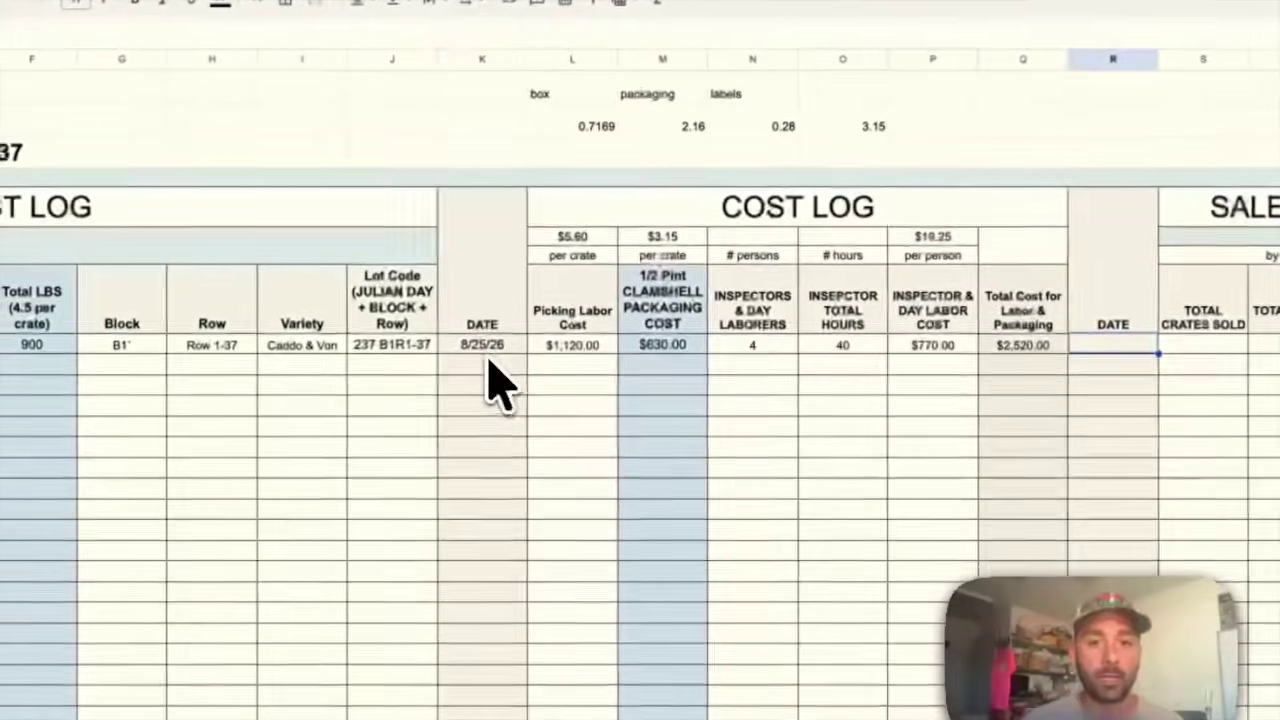
pyautogui.click(315, 386)
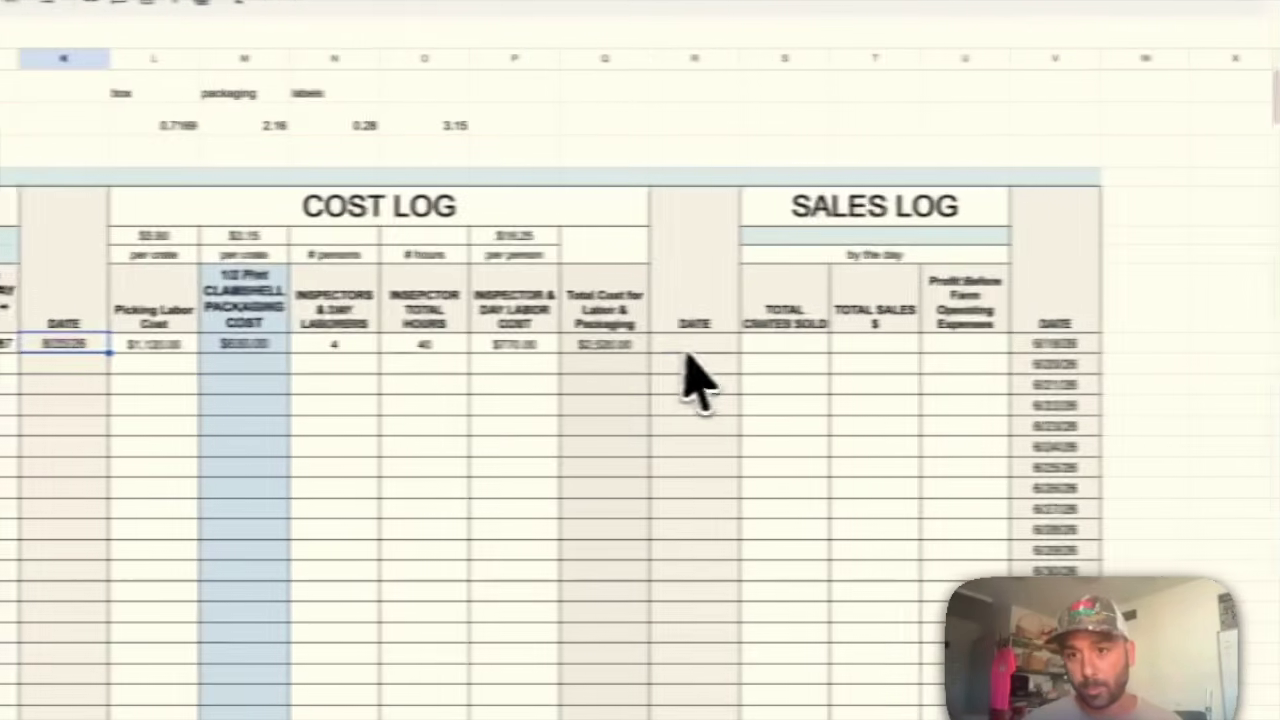
pyautogui.click(1113, 344)
pyautogui.write('8/25/26')
# Enter 200 total crates sold in S9 and total sales of $4,000 in T9 for the 8/25/26 entry.
pyautogui.click(766, 345)
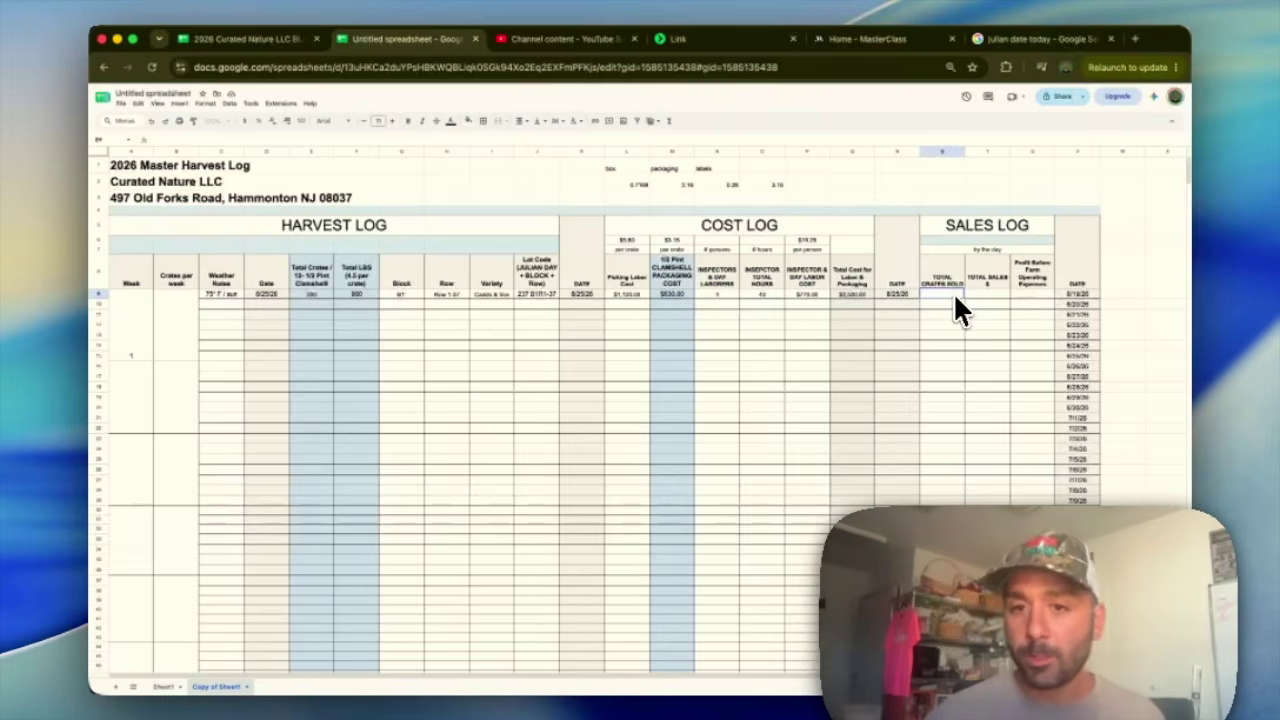
pyautogui.write('4')
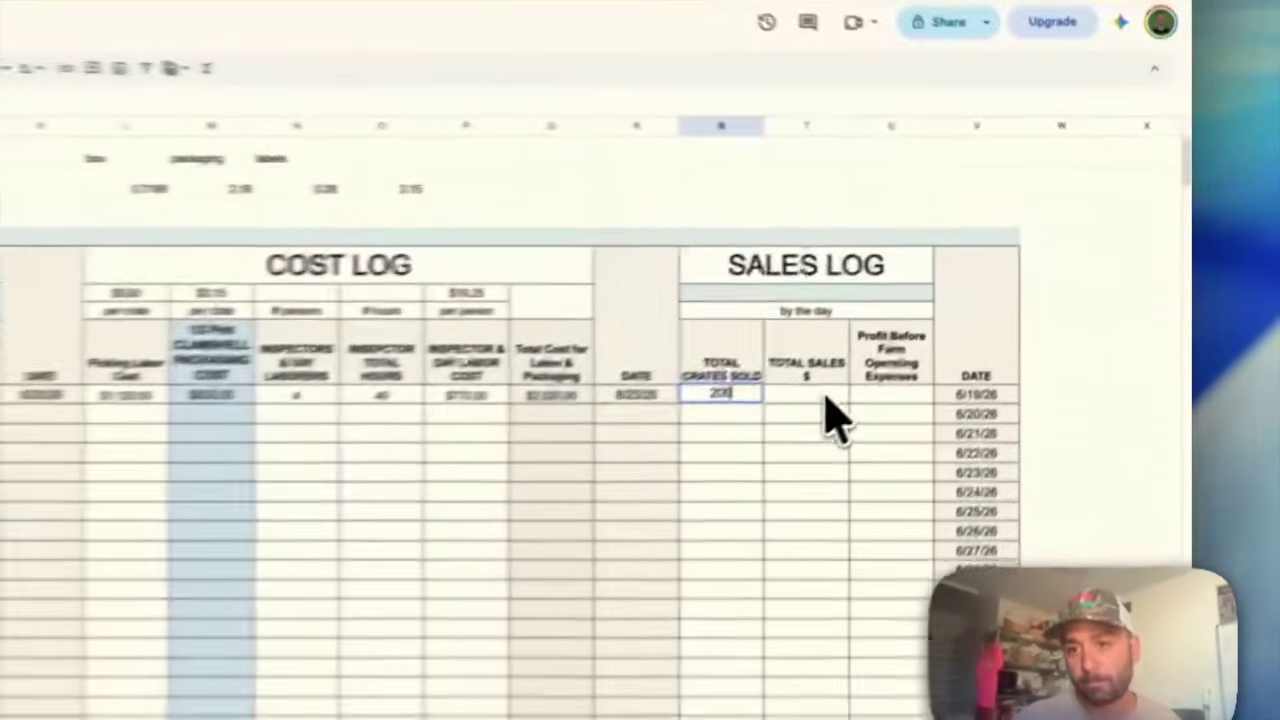
pyautogui.click(990, 294)
pyautogui.write('4000')
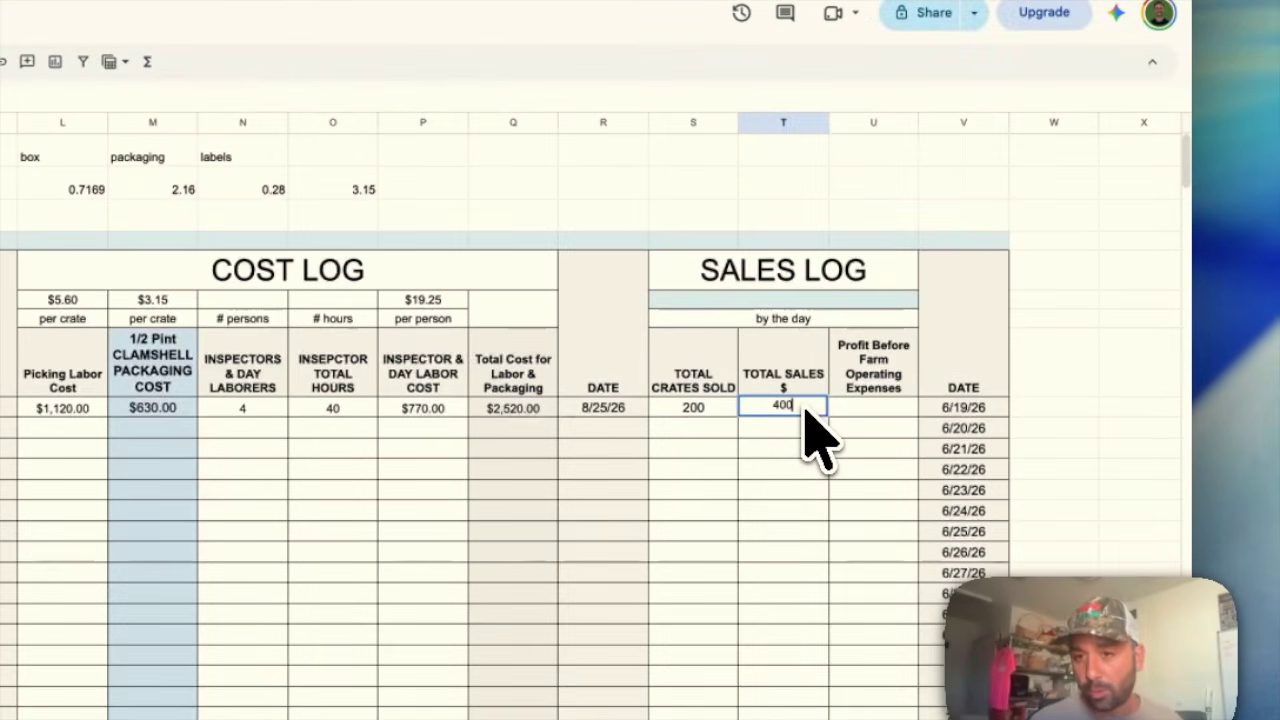
pyautogui.press('Return')
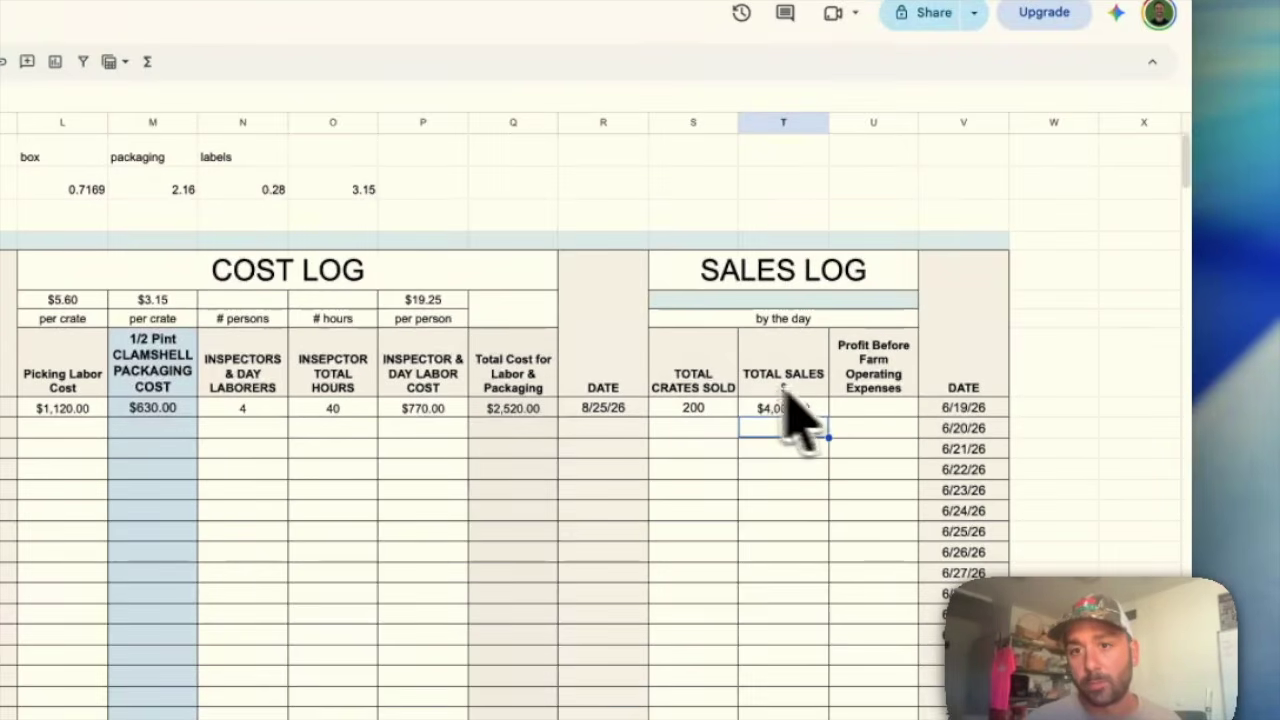
# Try to calculate the profit before farm operating expenses in U9 with =MINUS(Q9,T9), and clear the cell.
pyautogui.click(874, 408)
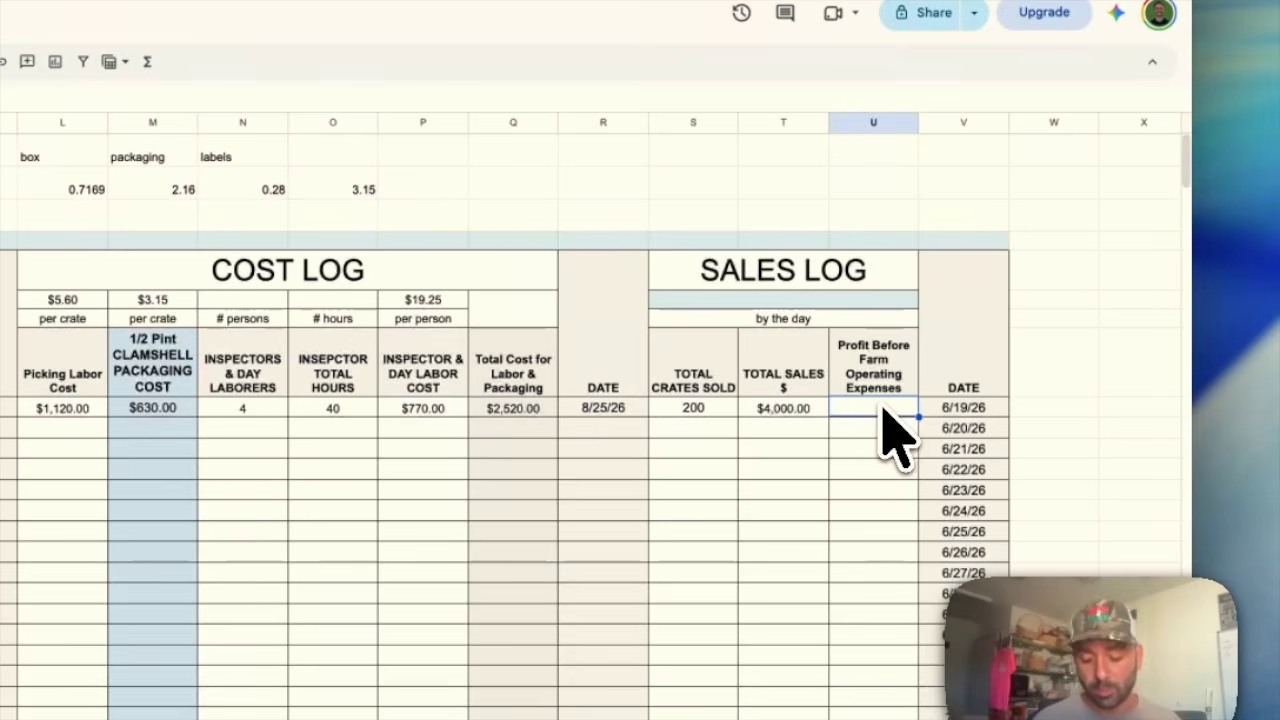
pyautogui.write('=')
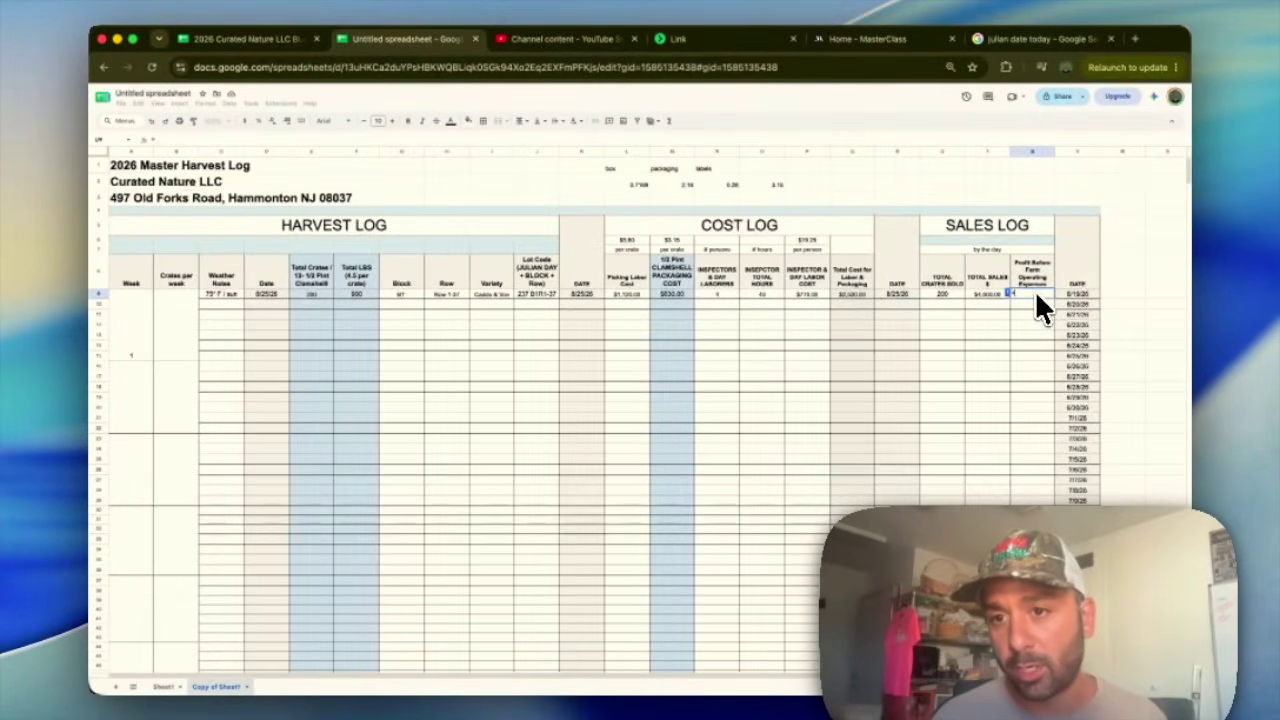
pyautogui.write('MINU')
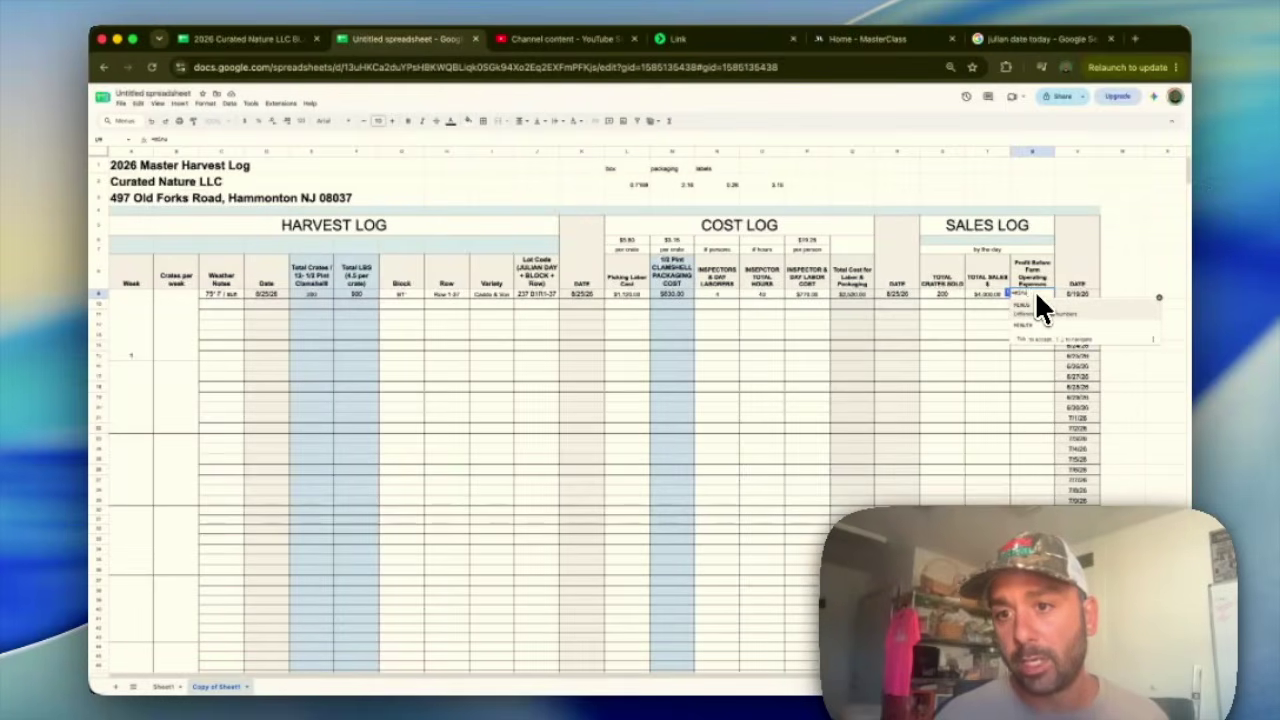
pyautogui.press('Tab')
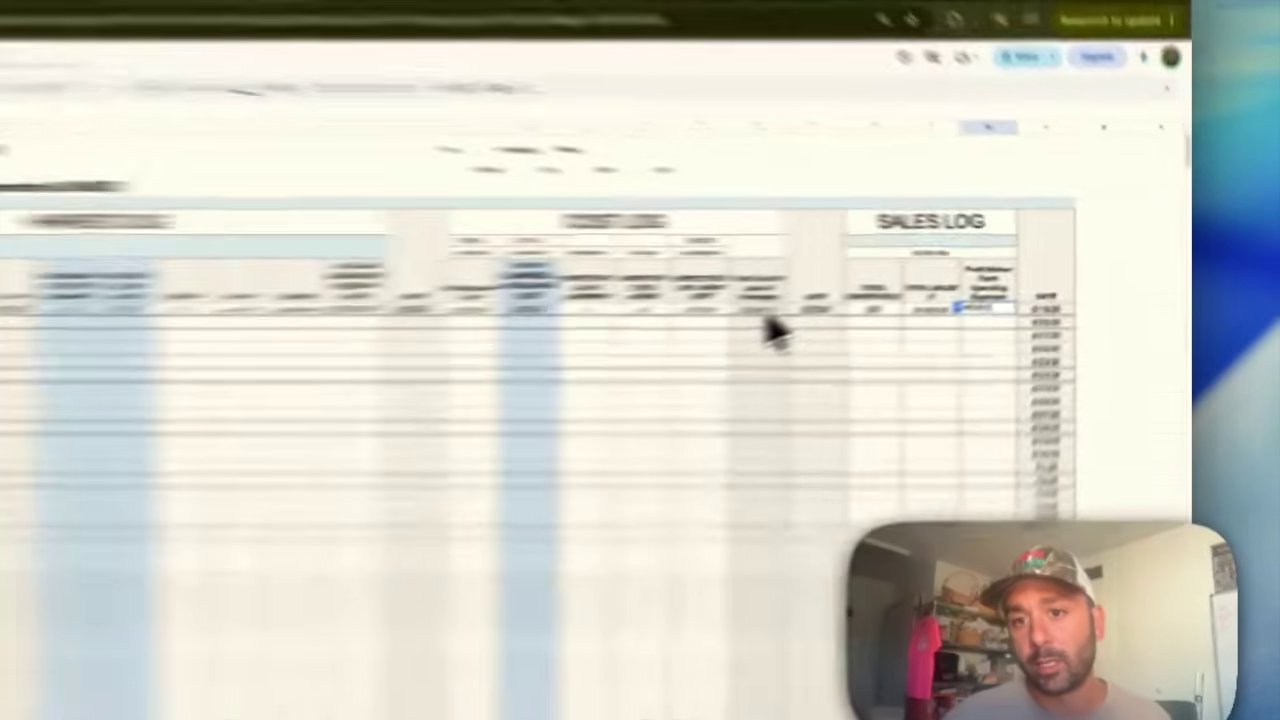
pyautogui.click(857, 295)
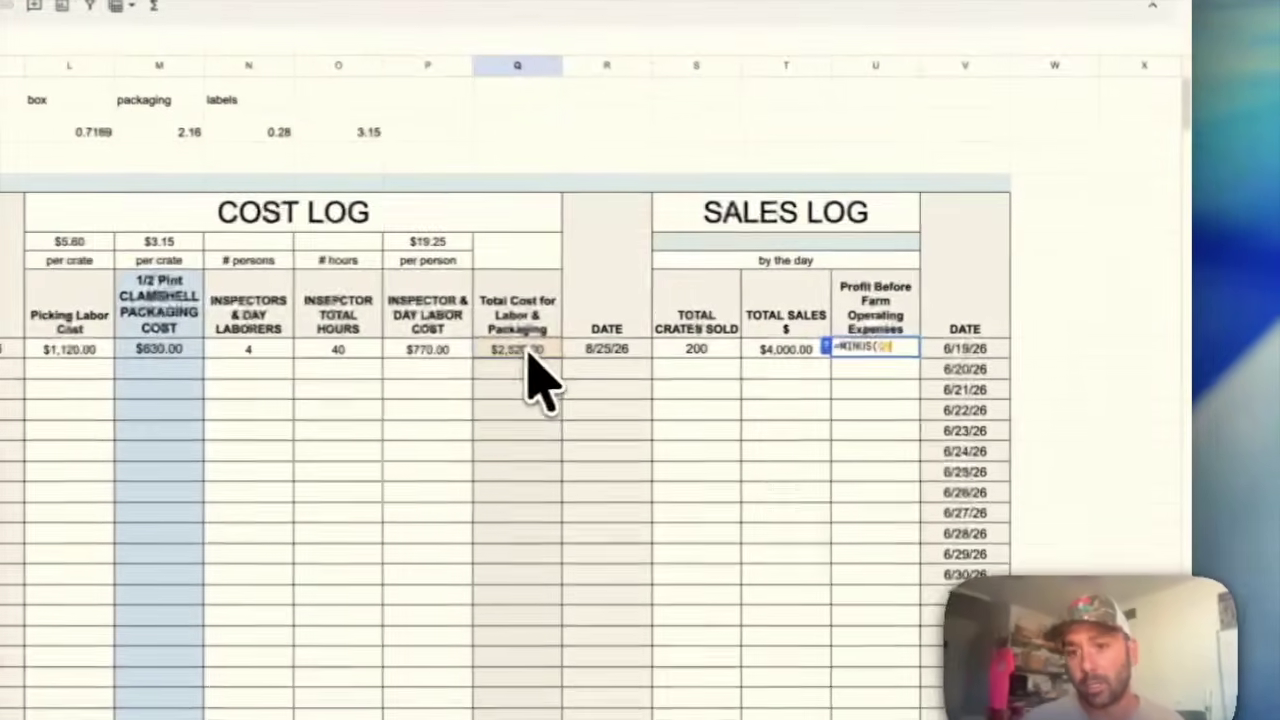
pyautogui.write(',')
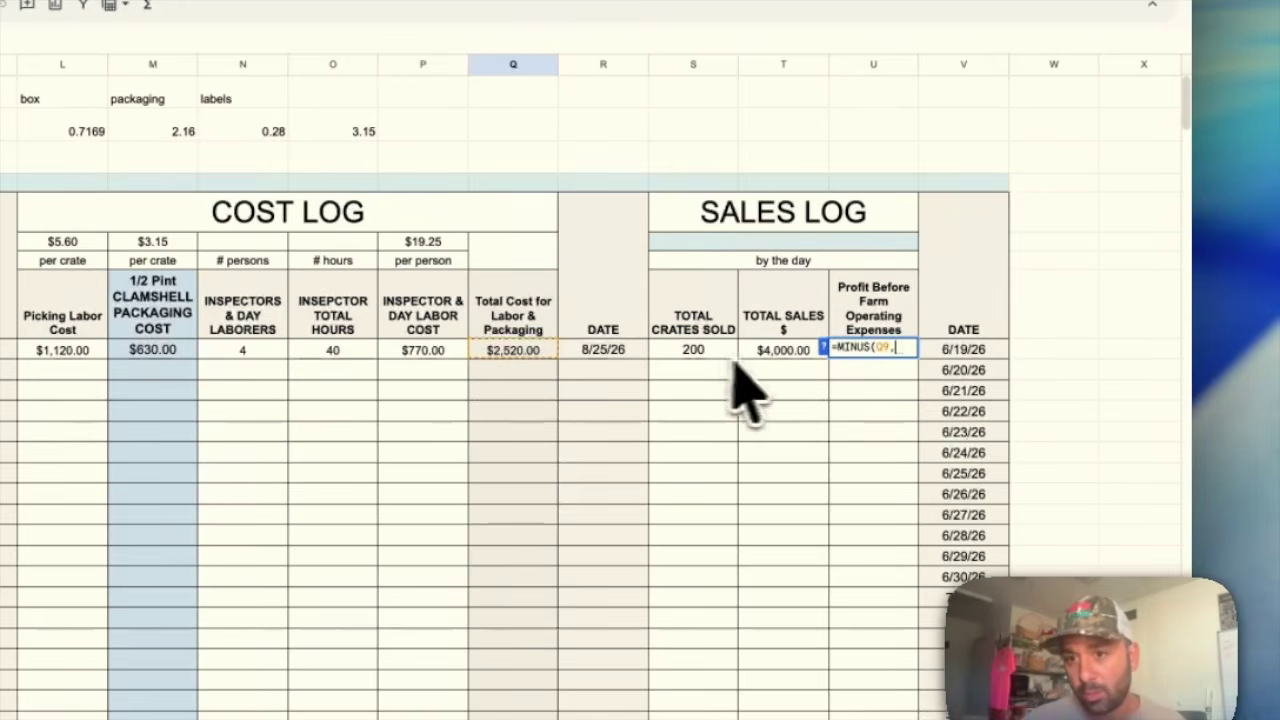
pyautogui.click(766, 352)
pyautogui.press('Return')
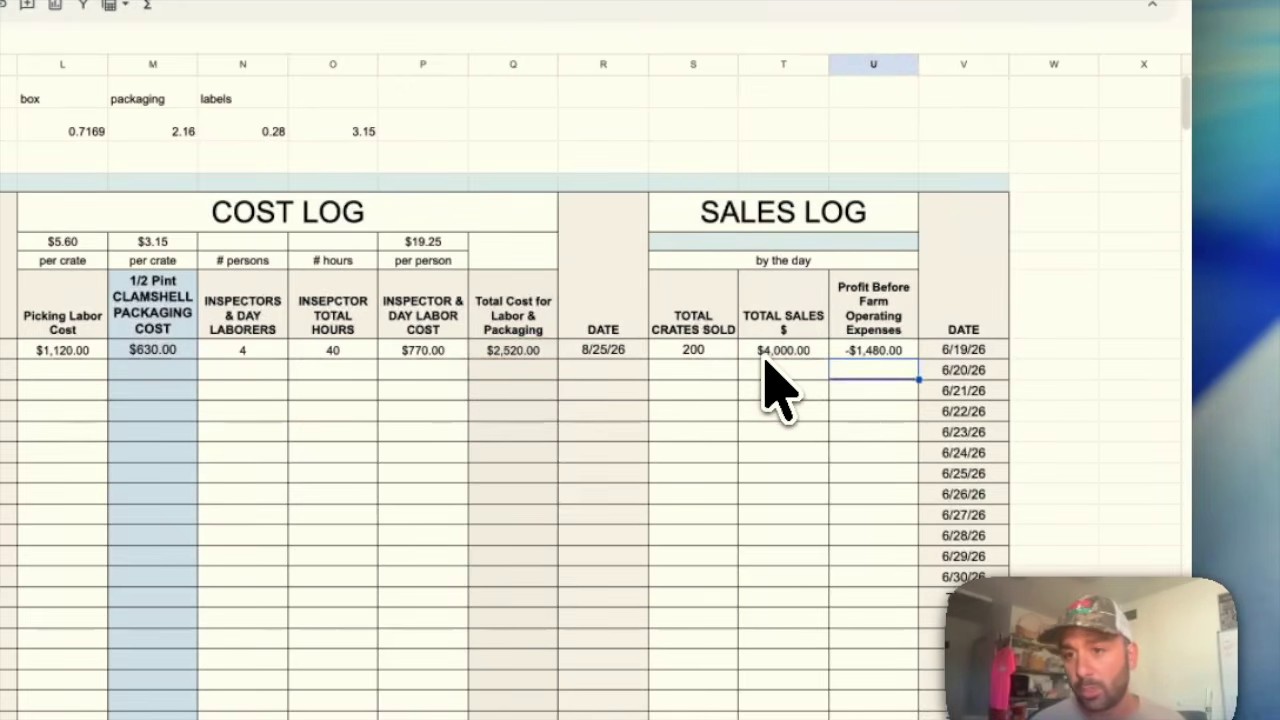
pyautogui.click(890, 356)
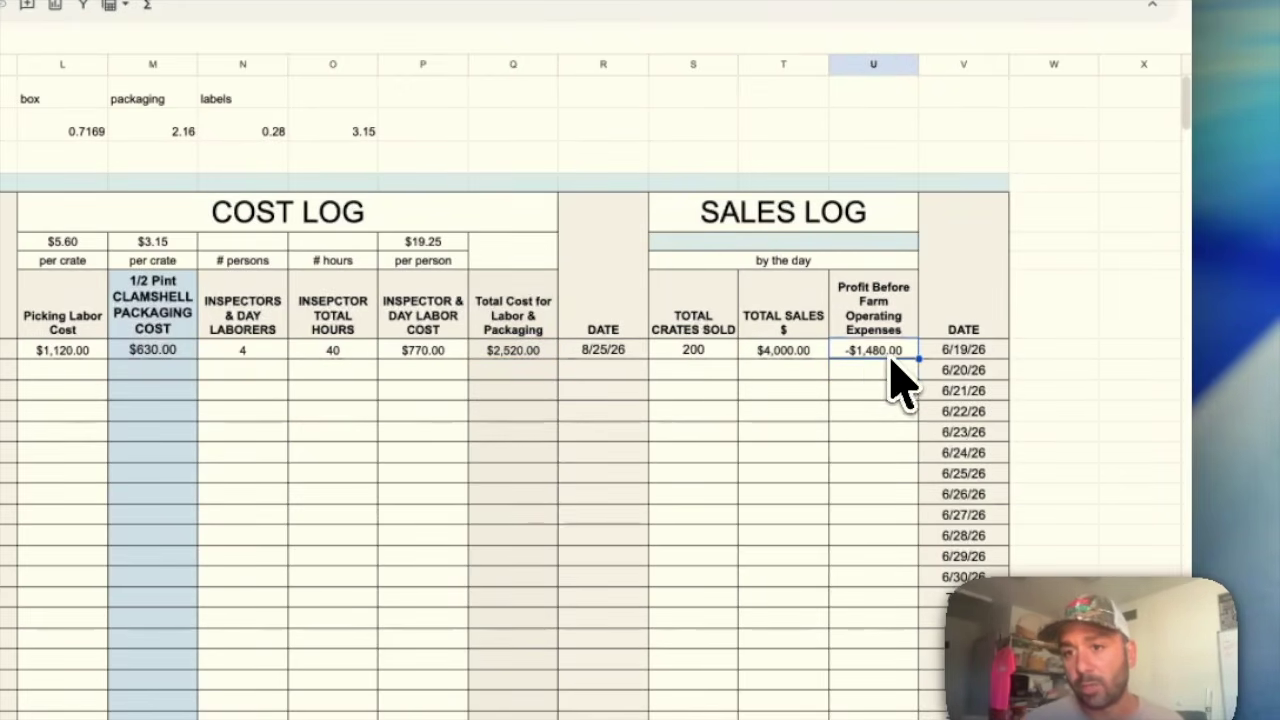
pyautogui.press('Delete')
# Calculate the profit before farm operating expenses in U9 with =MINUS(T9,Q9).
pyautogui.write('=')
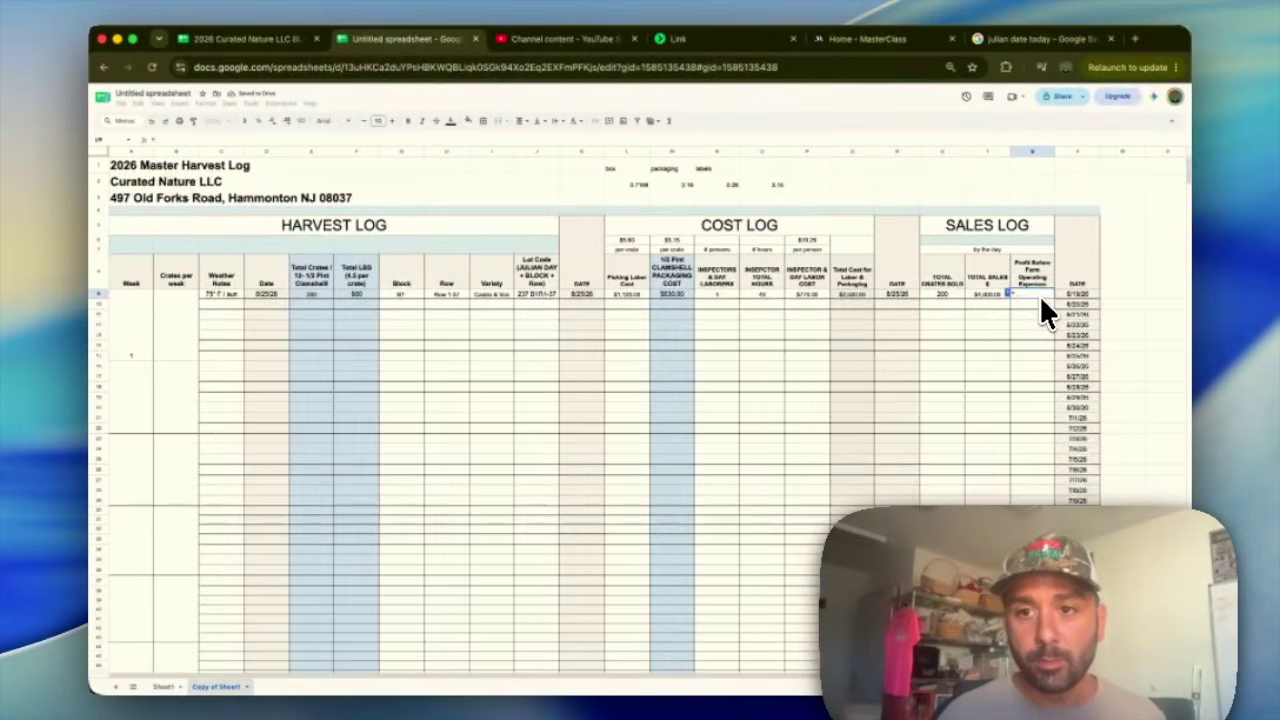
pyautogui.write('MINUS(')
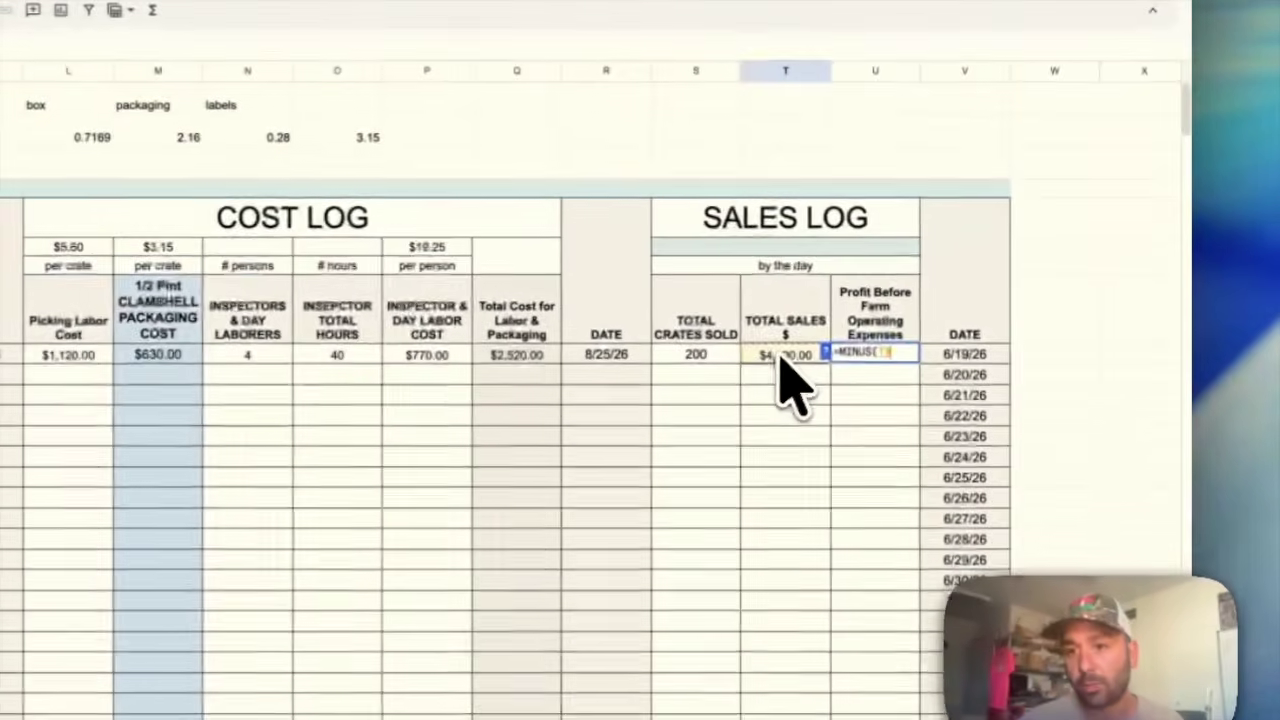
pyautogui.click(987, 294)
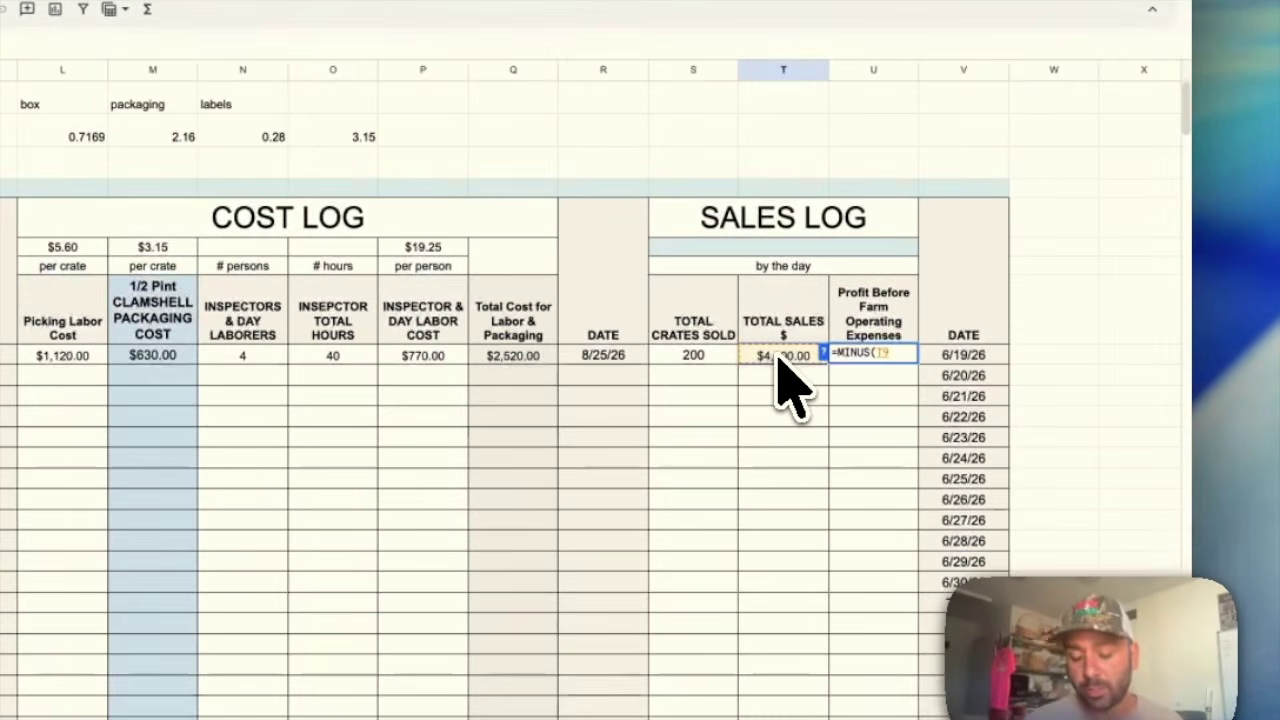
pyautogui.write(',')
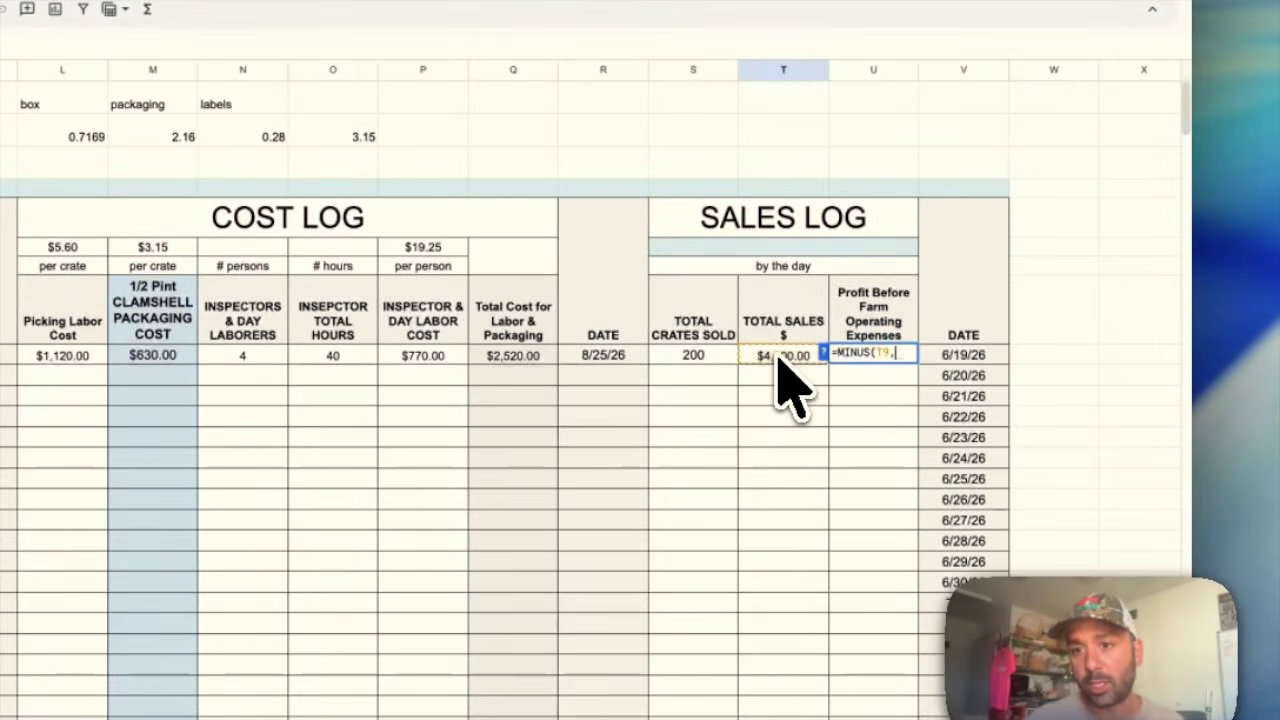
pyautogui.click(512, 365)
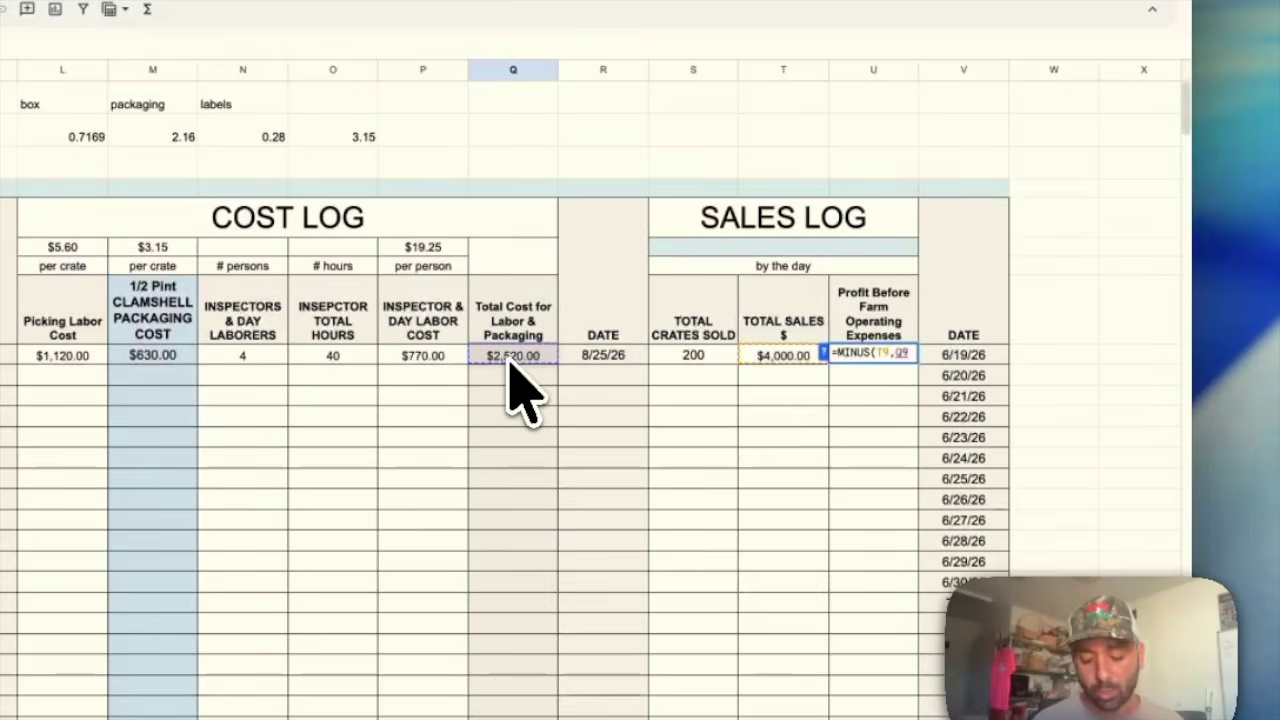
pyautogui.write(')')
pyautogui.press('Return')
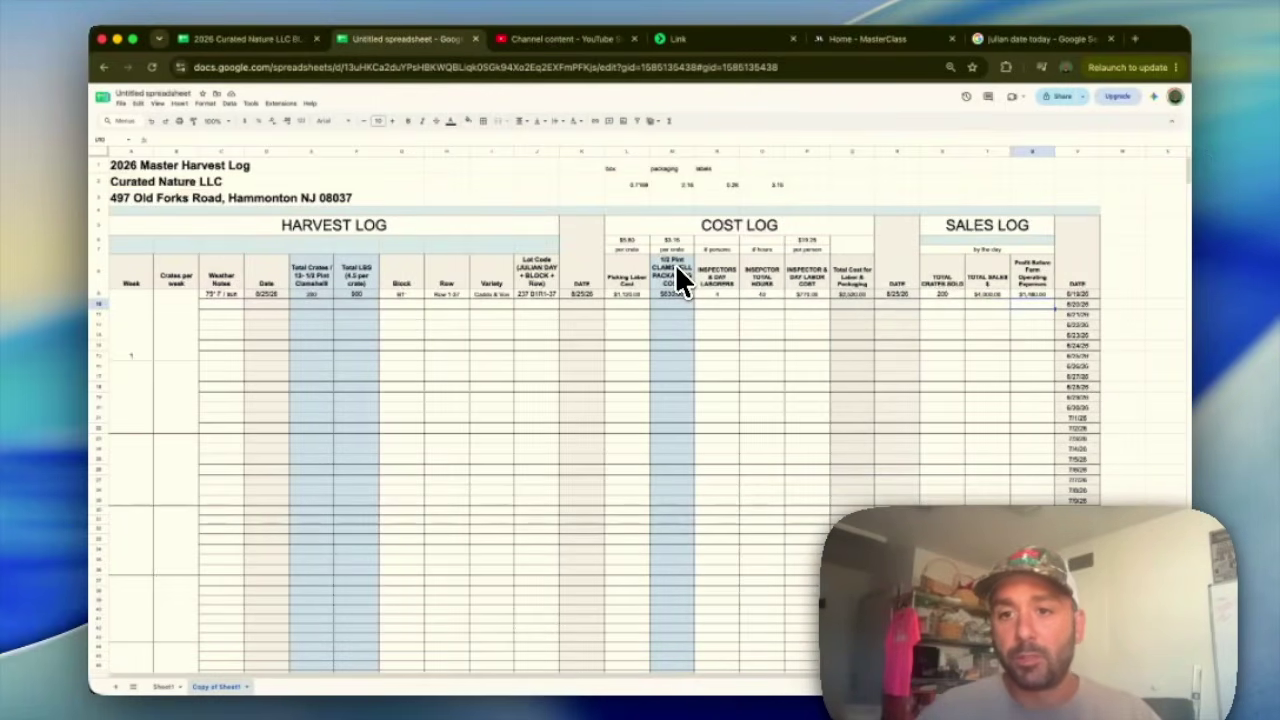
pyautogui.scroll(-3, 660, 262)
pyautogui.scroll(3, 664, 264)
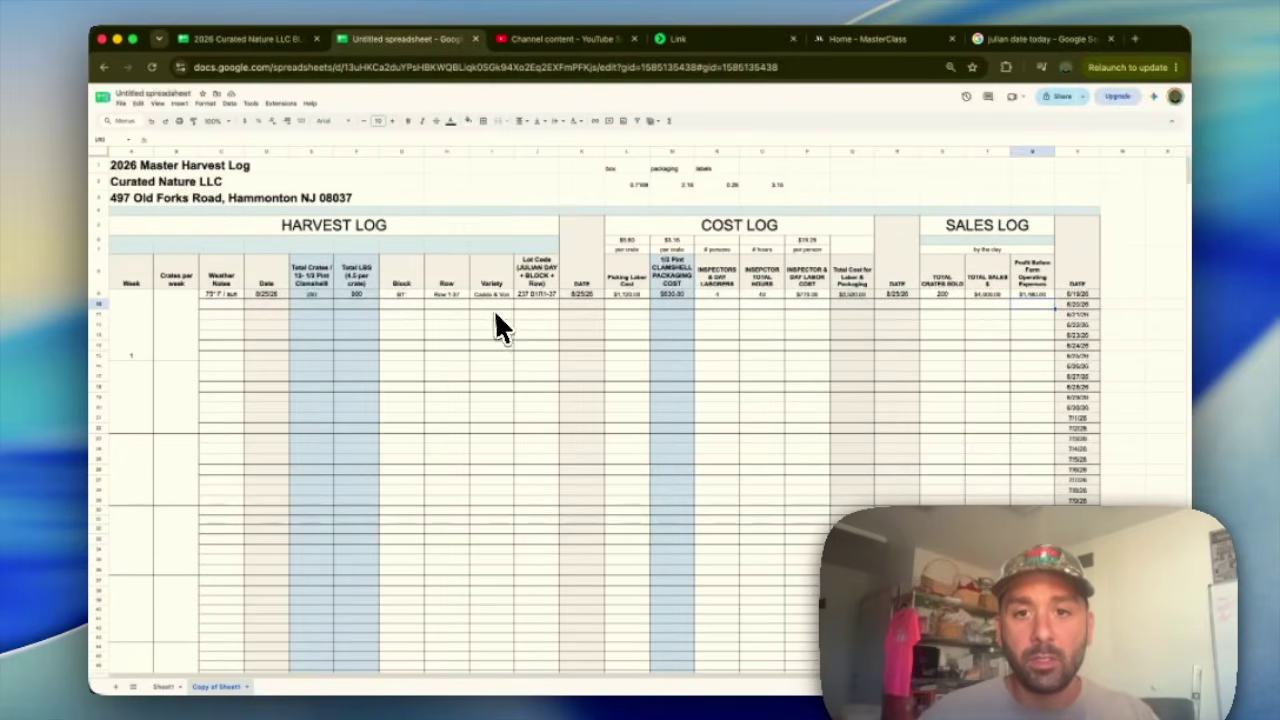
pyautogui.scroll(-10, 494, 309)
pyautogui.scroll(-3, 497, 310)
pyautogui.scroll(15, 497, 310)
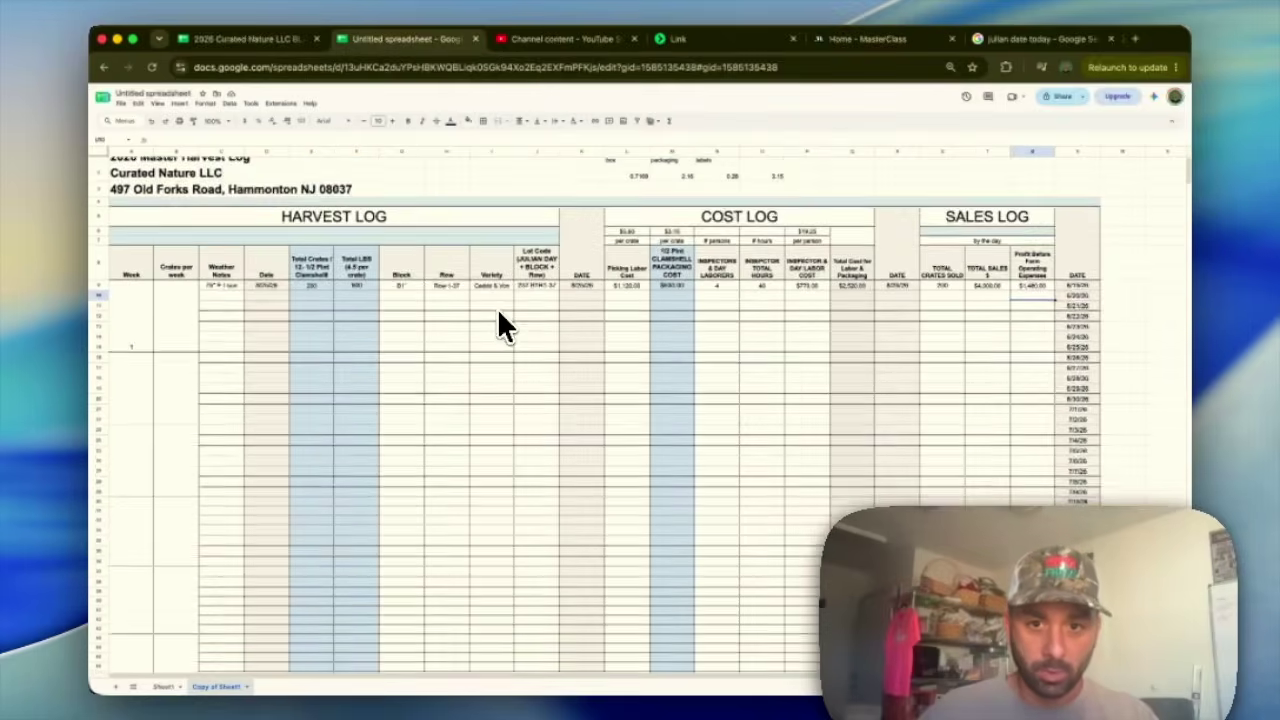